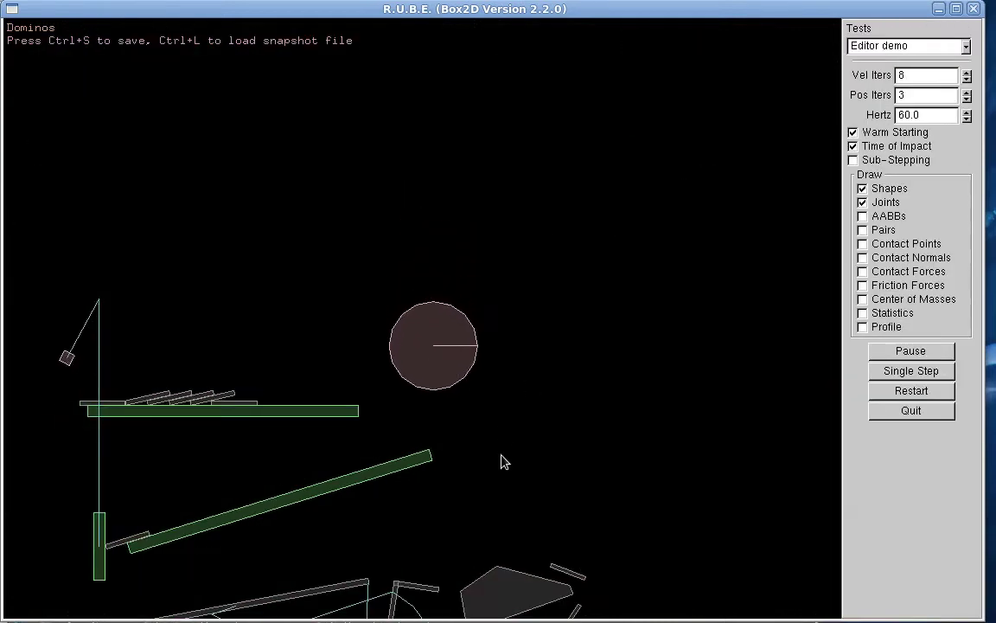
Pull the large circle down onto the ground beside the polygon body in the running simulation
right_drag(639, 451, 583, 285)
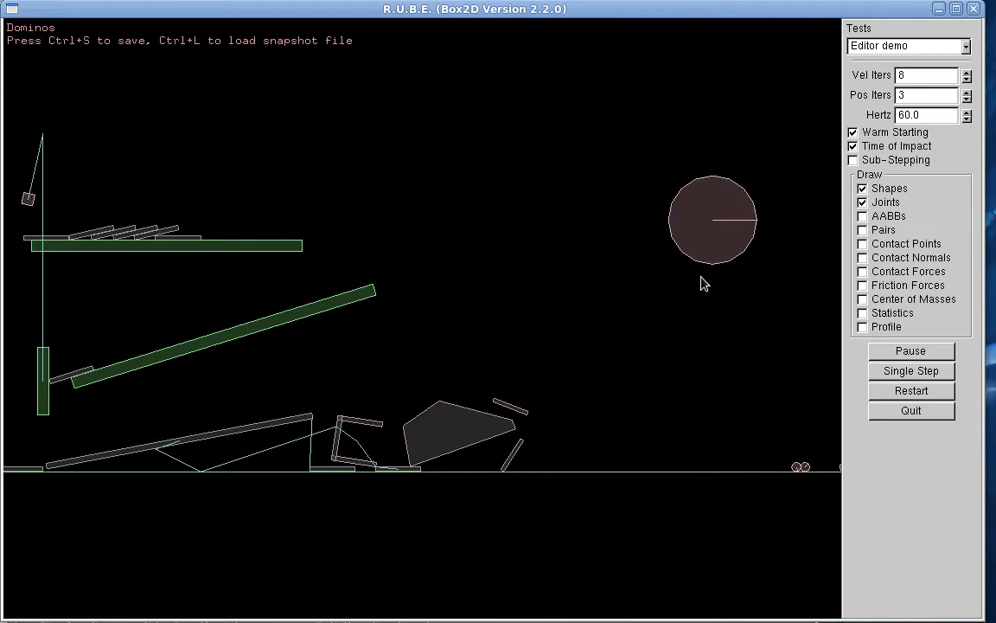
drag(725, 276, 608, 422)
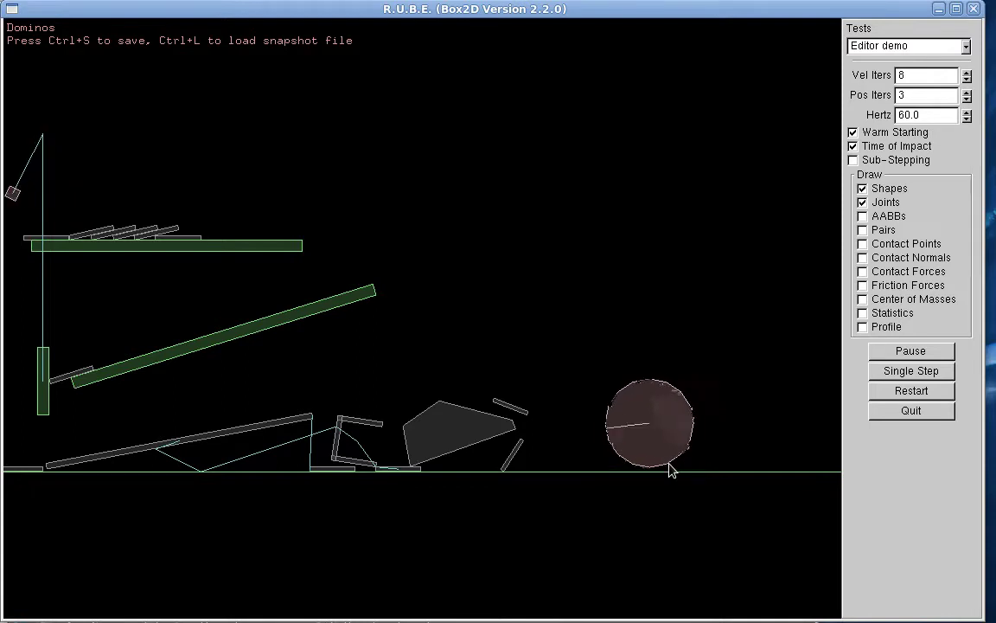
right_drag(389, 294, 472, 259)
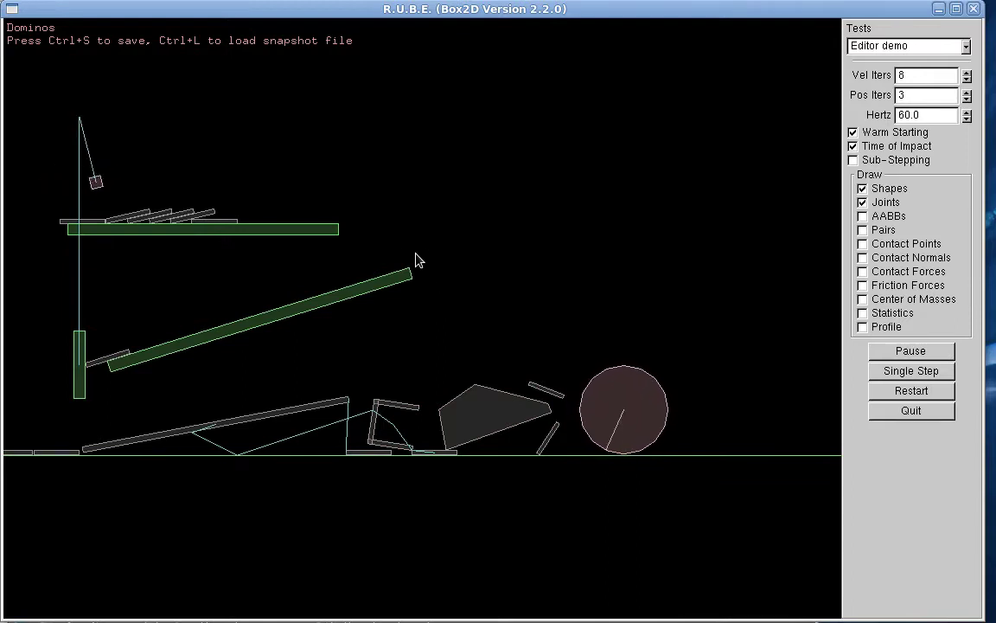
mouse_move(607, 416)
right_down()
mouse_move(609, 360)
mouse_move(610, 414)
right_up()
Open the scene in the editor and delete the large circle body
key(e)
click(605, 410)
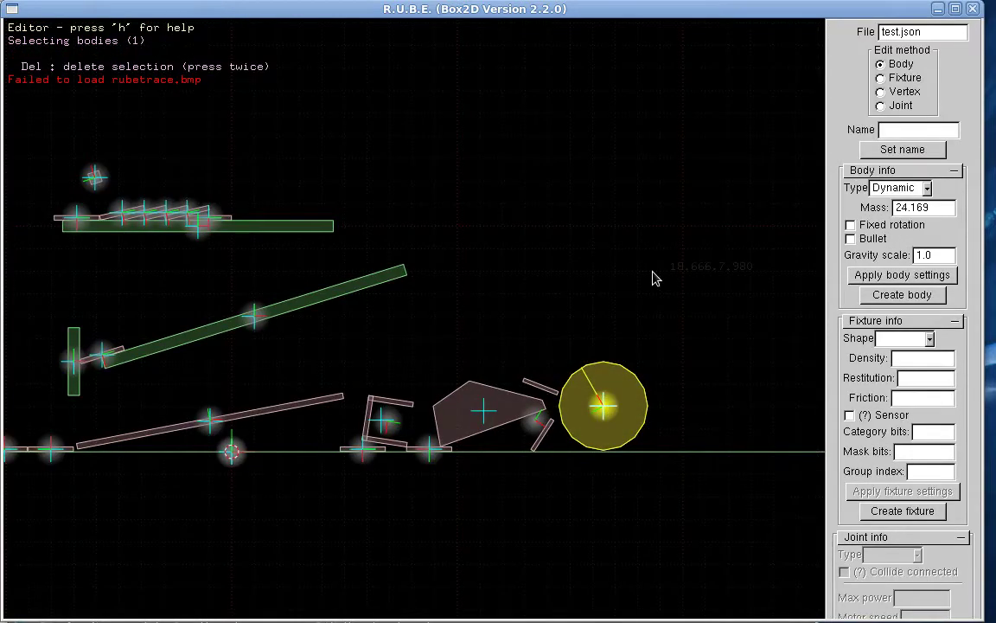
key(Delete)
key(Delete)
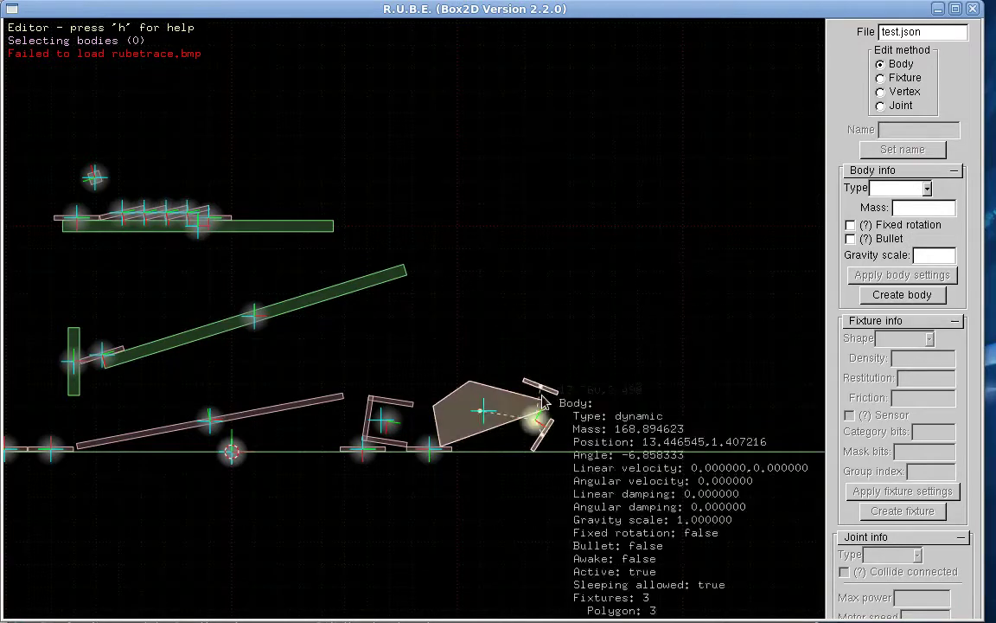
Delete the upper thin bar fixture at the narrow end of the polygon body
key(f)
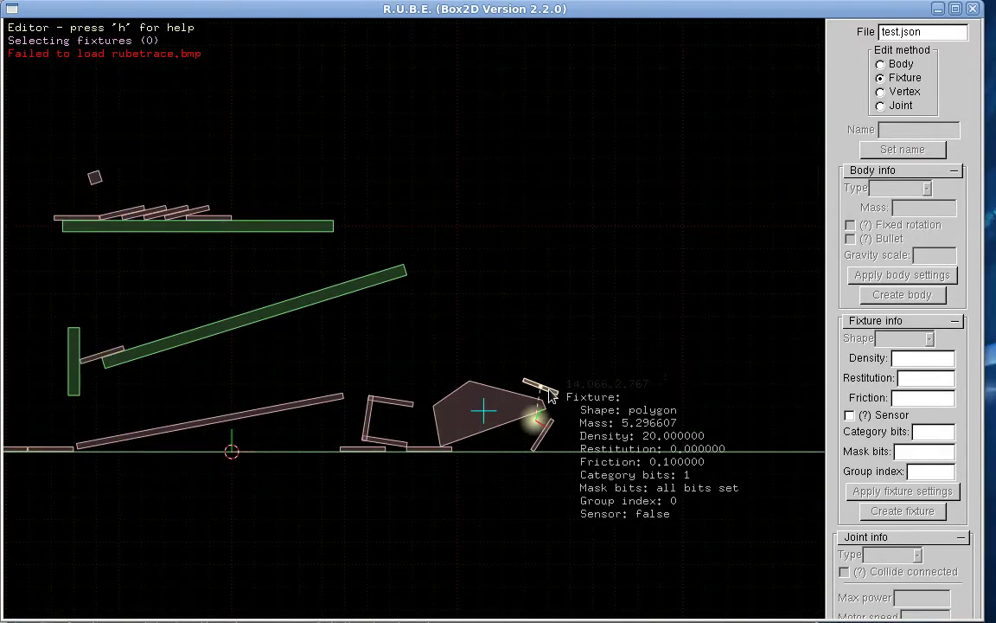
click(539, 384)
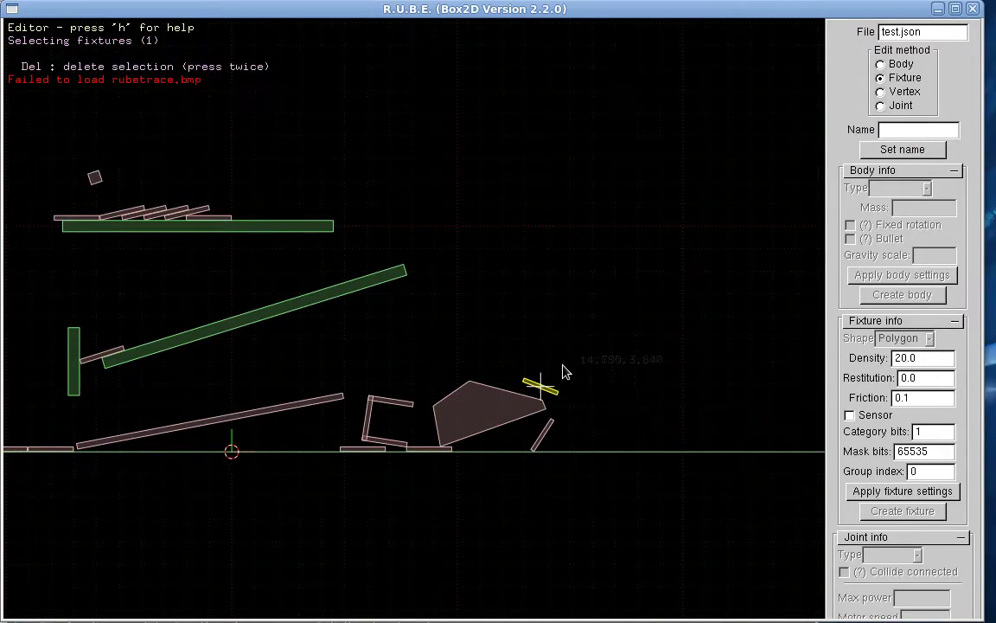
key(Delete)
key(Delete)
Resume the simulation and tip the polygon body over along the ground
key(space)
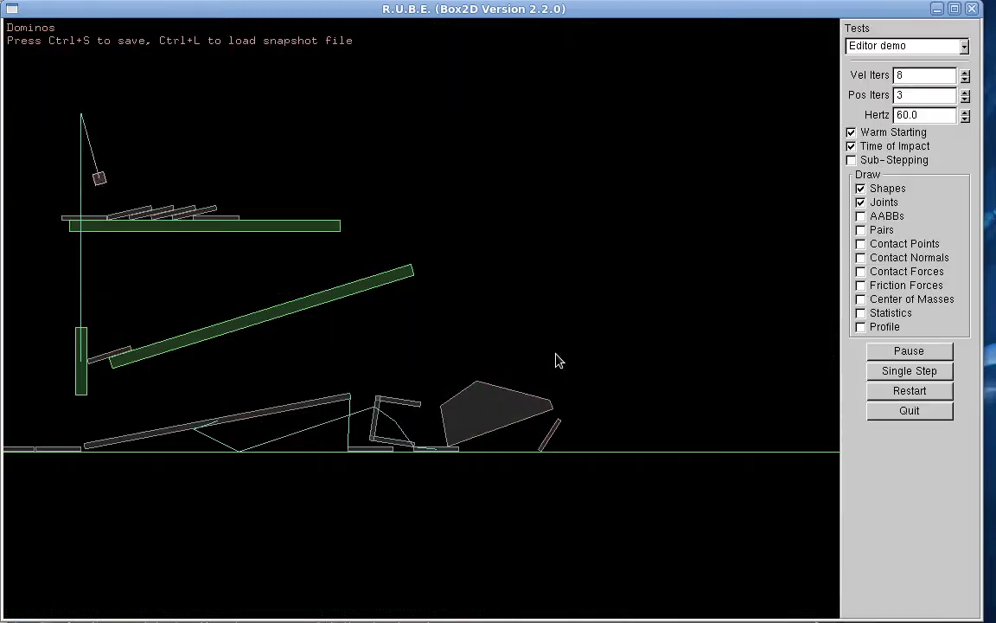
drag(507, 407, 526, 386)
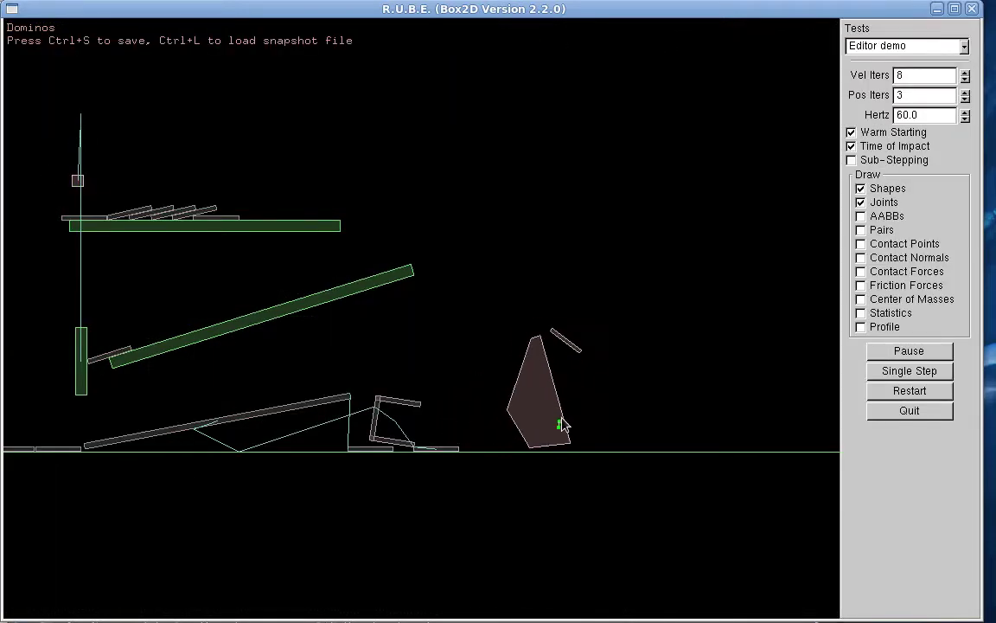
right_drag(467, 339, 528, 325)
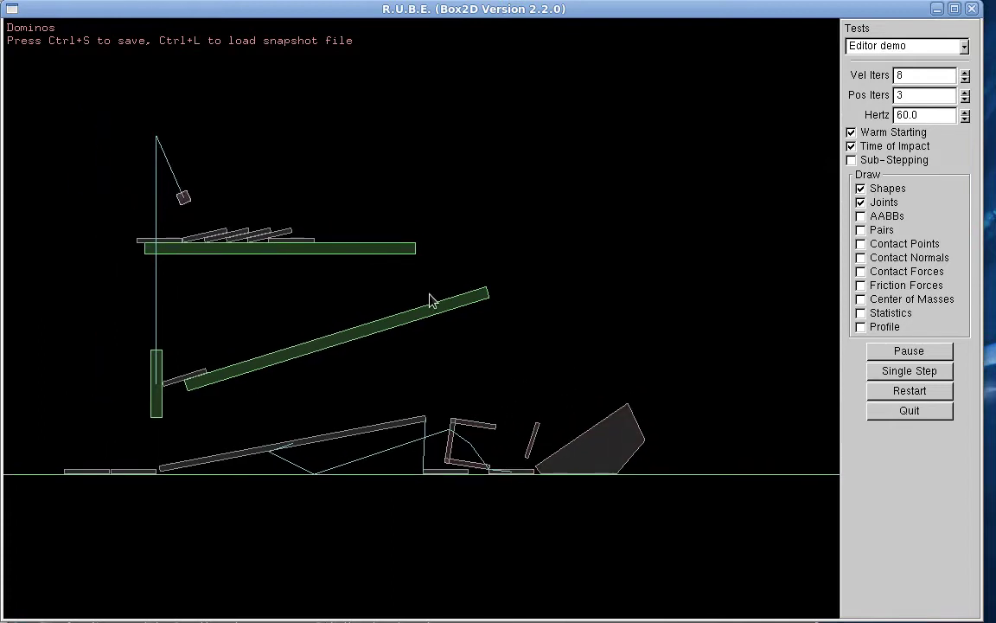
Return to the editor and delete the revolute joint that suspends the swinging box above the dominoes
key(space)
right_drag(190, 95, 348, 157)
scroll(347, 157, up, 12)
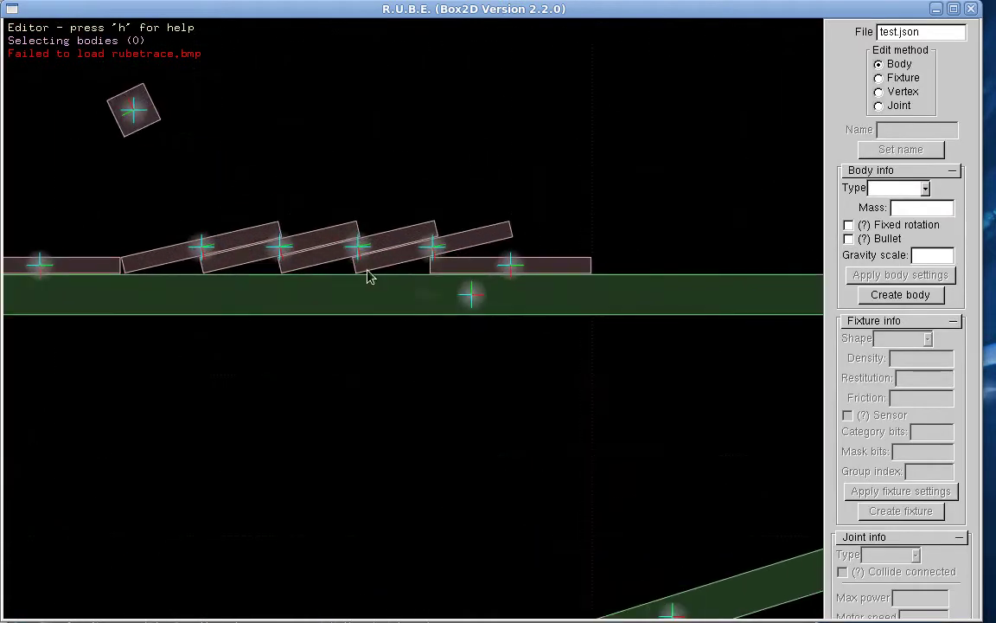
right_drag(313, 96, 511, 428)
scroll(511, 427, down, 9)
right_drag(479, 243, 472, 354)
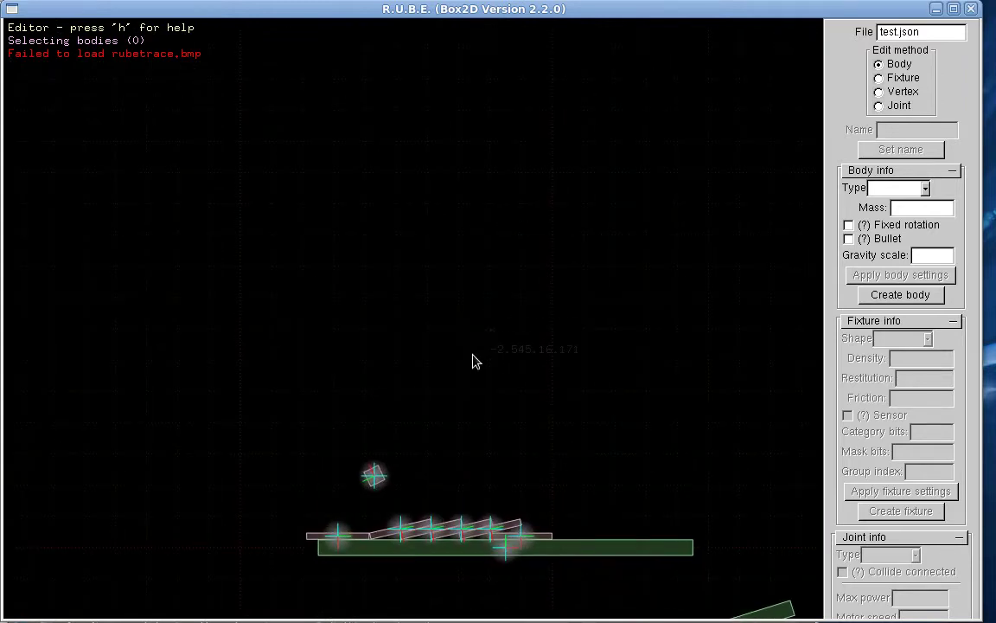
key(j)
key(Left)
key(Left)
key(Left)
key(Up)
key(Up)
key(Up)
key(Up)
key(Up)
key(Up)
key(Up)
key(Up)
key(Up)
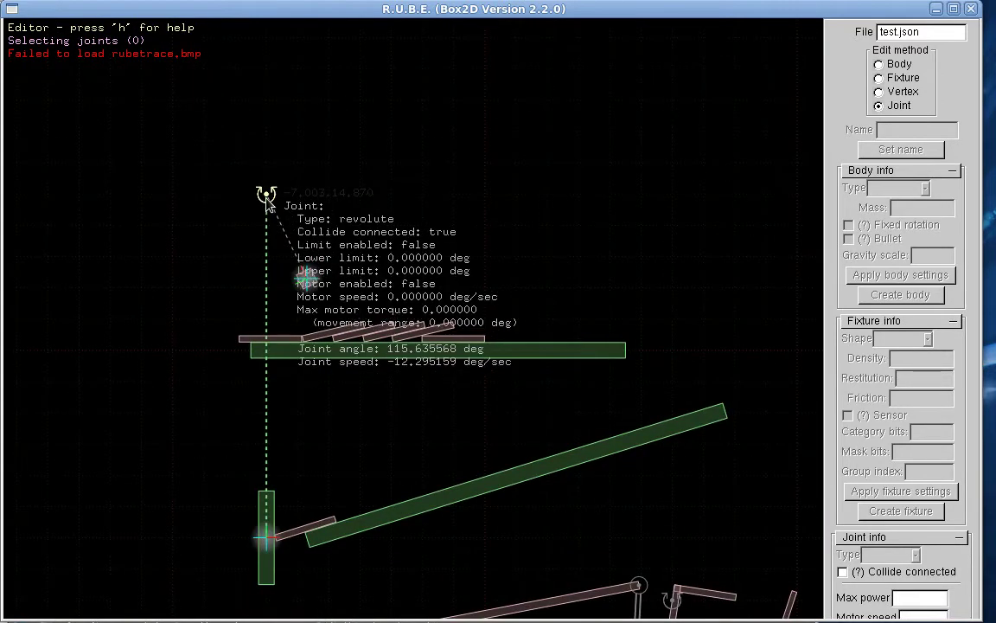
click(265, 195)
key(Delete)
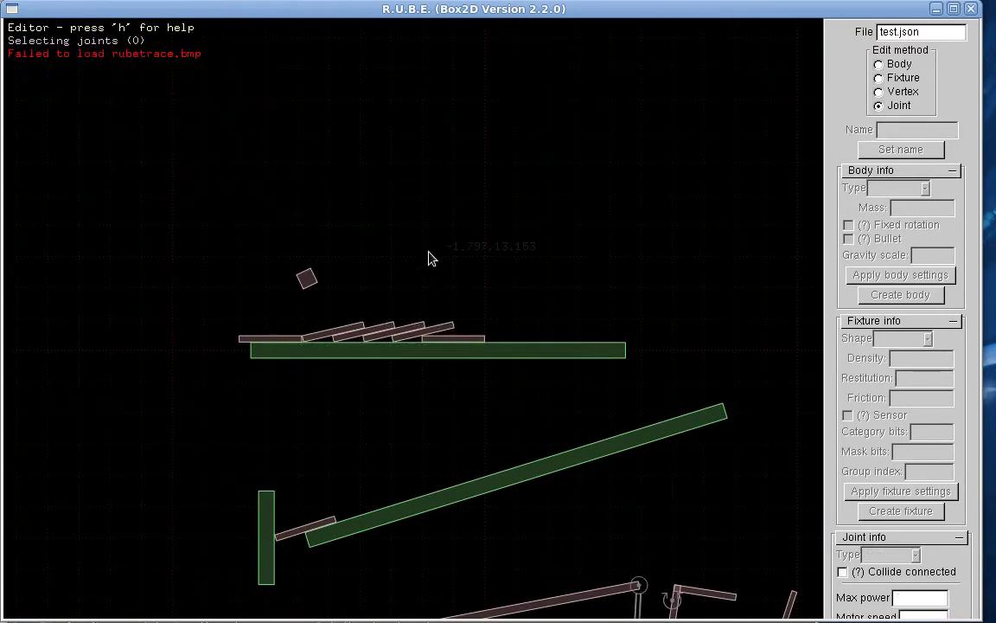
Resume the simulation and throw the freed box onto the leaning dominoes of the upper platform
key(space)
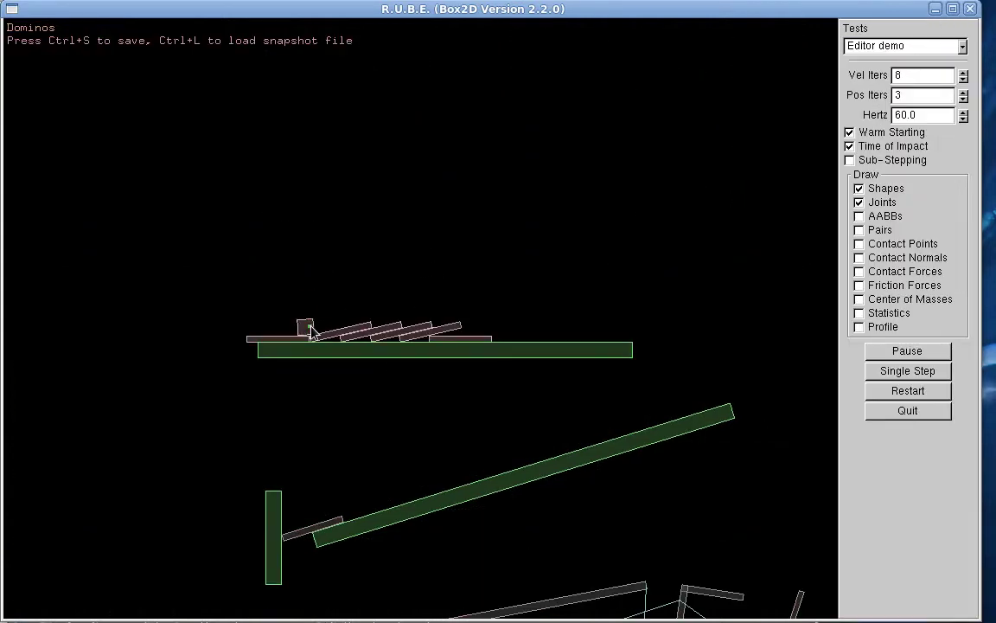
drag(312, 316, 355, 307)
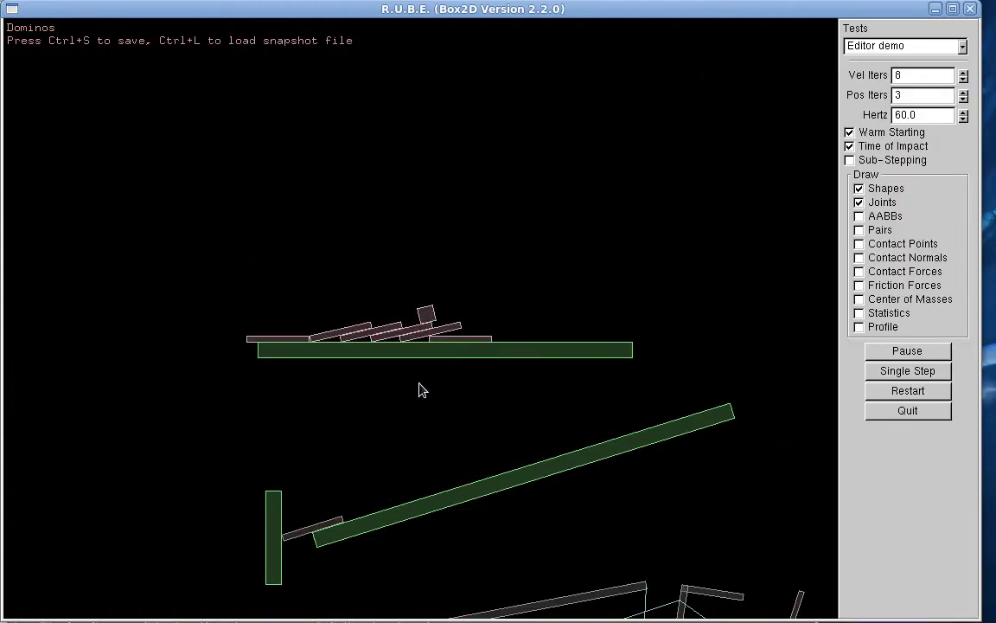
right_drag(385, 388, 313, 265)
scroll(316, 300, down, 3)
Return to the editor, rotate the polygon body slightly counter-clockwise around the cursor and move it clear of the other parts above the ground
key(space)
scroll(322, 289, down, 1)
scroll(313, 289, up, 3)
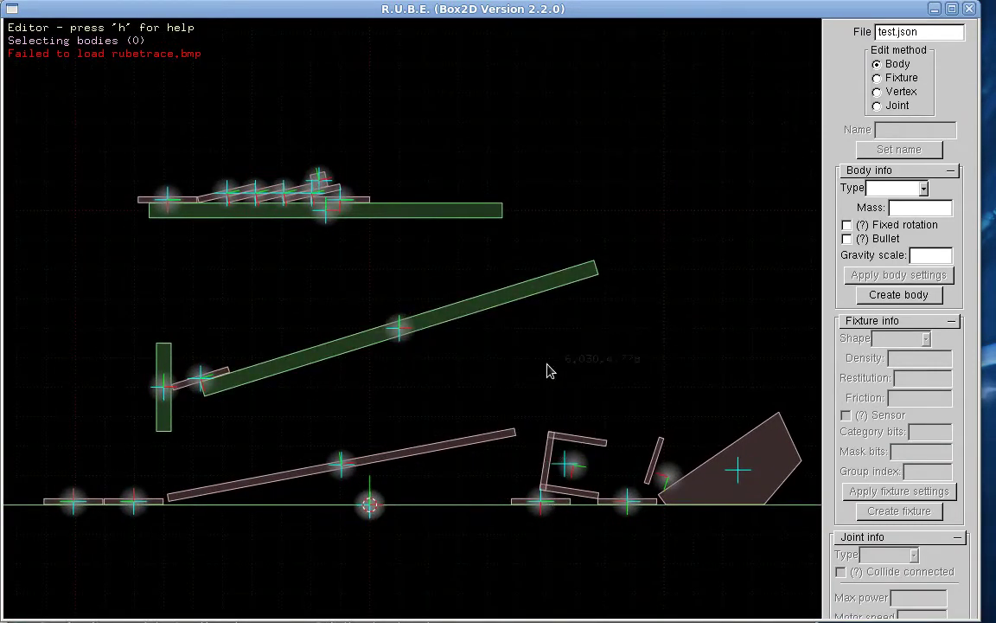
right_drag(530, 378, 337, 262)
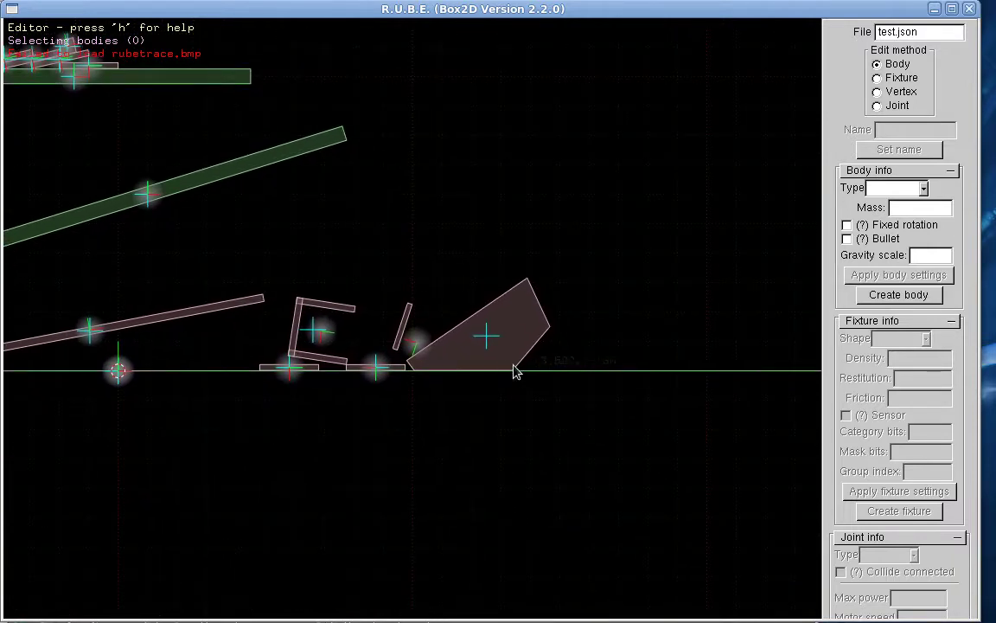
click(416, 337)
key(r)
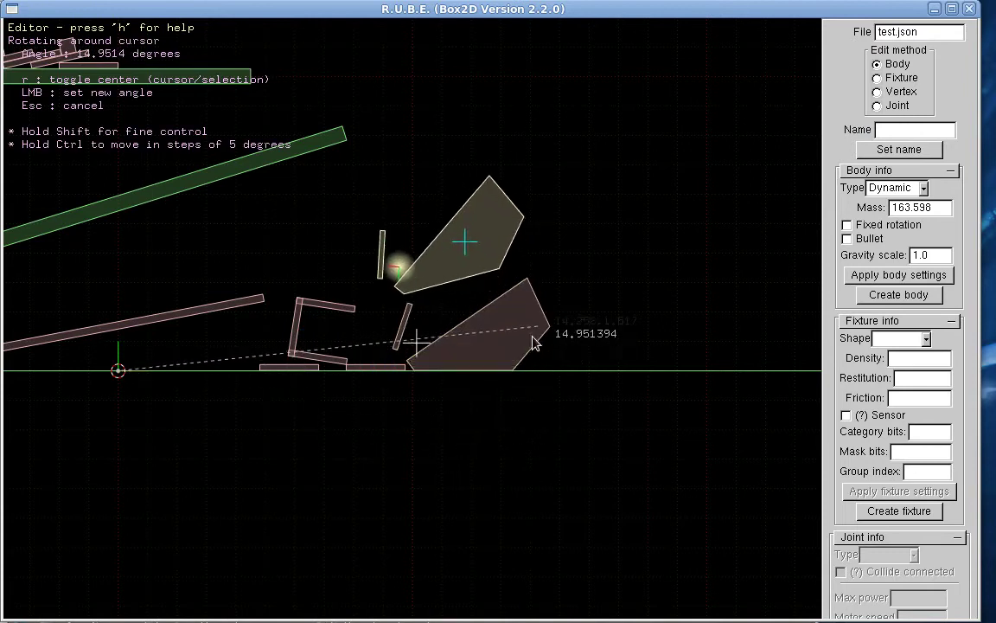
click(531, 346)
key(g)
click(511, 464)
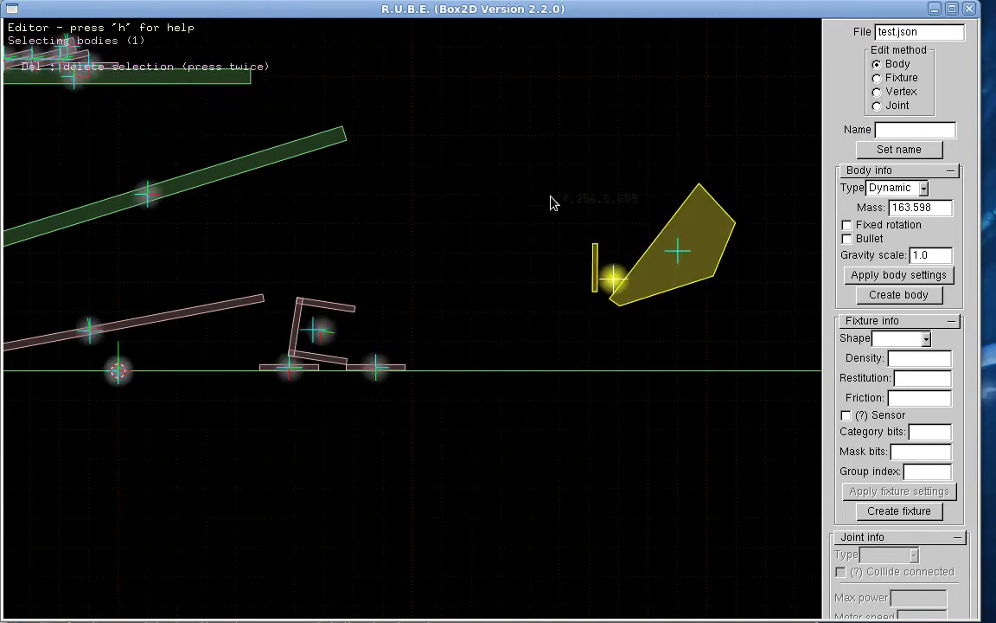
Rotate the polygon body around its own origin until its long flat edge lies horizontally at the underside
key(r)
key(r)
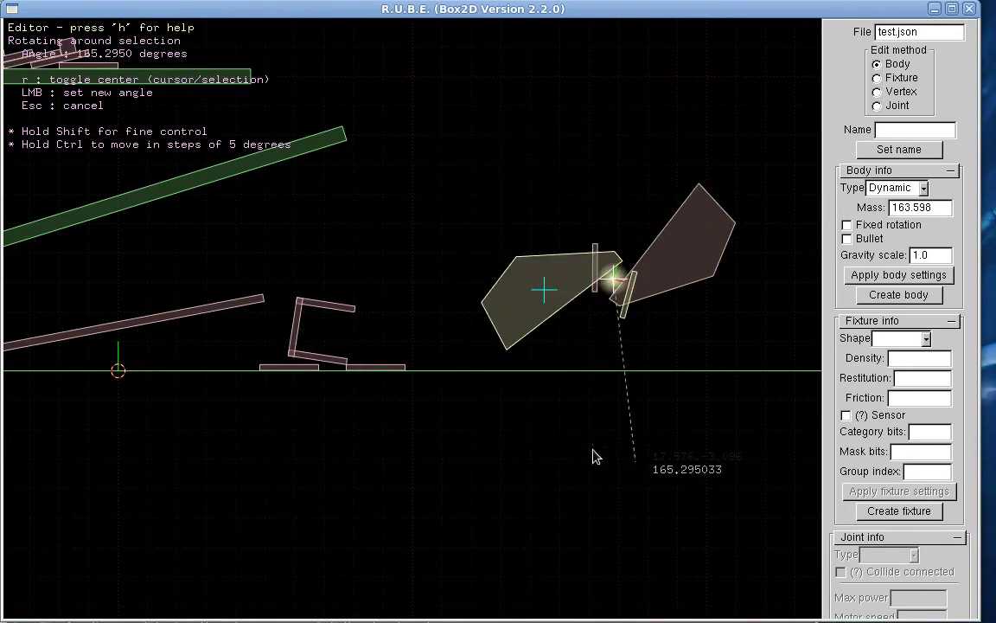
click(546, 331)
Delete the remaining thin bar fixture beneath the polygon body
right_drag(547, 331, 448, 354)
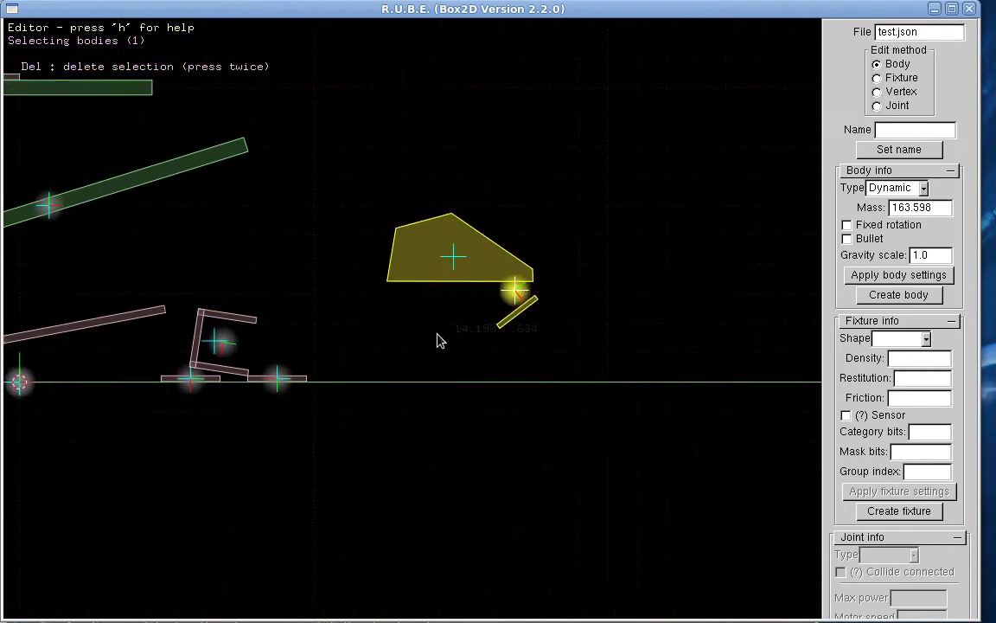
scroll(444, 350, up, 9)
right_drag(609, 359, 551, 432)
key(f)
click(603, 381)
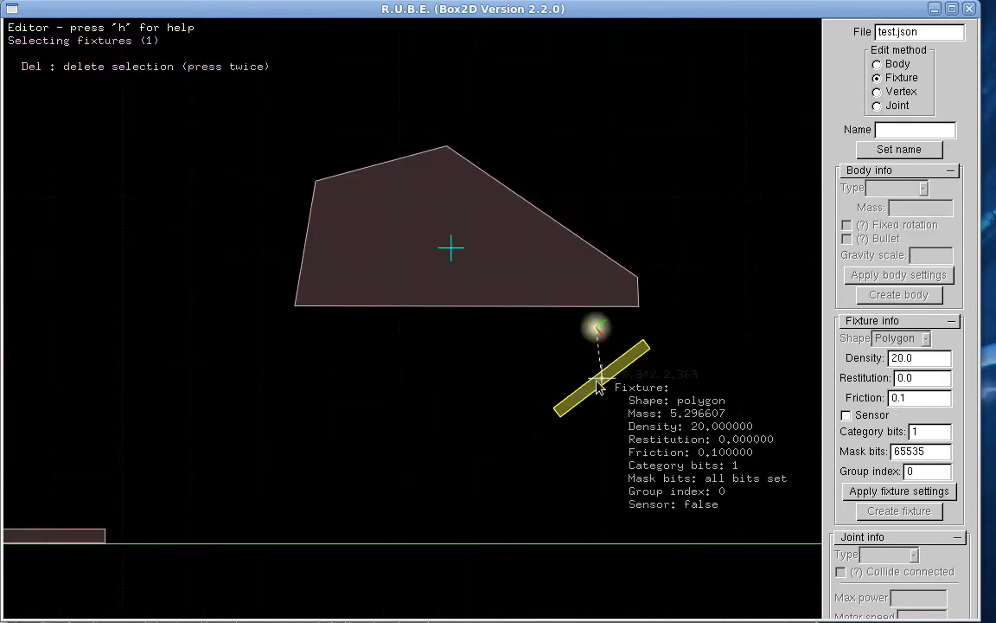
key(Delete)
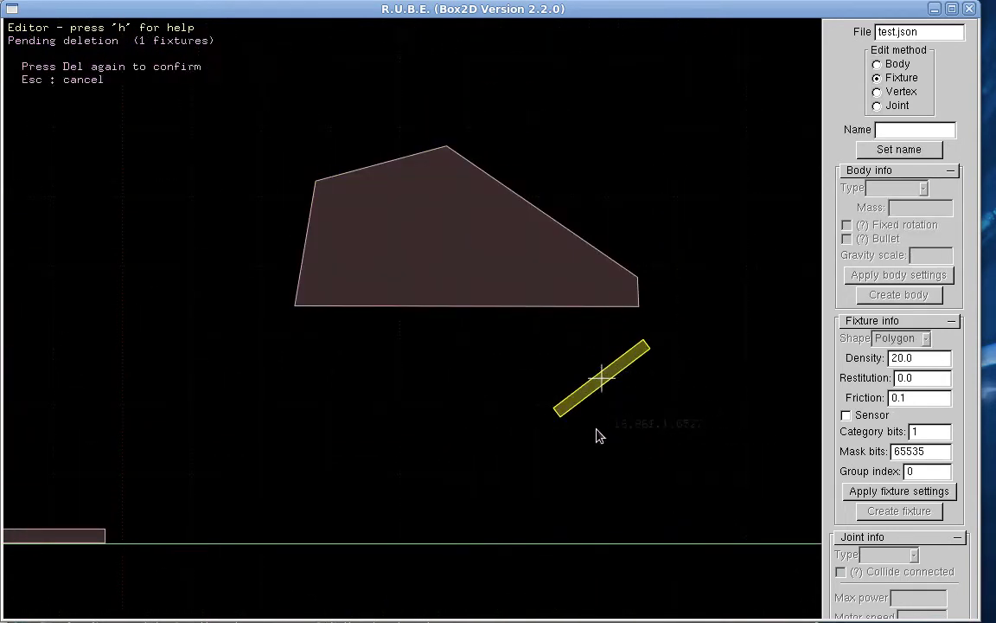
key(Delete)
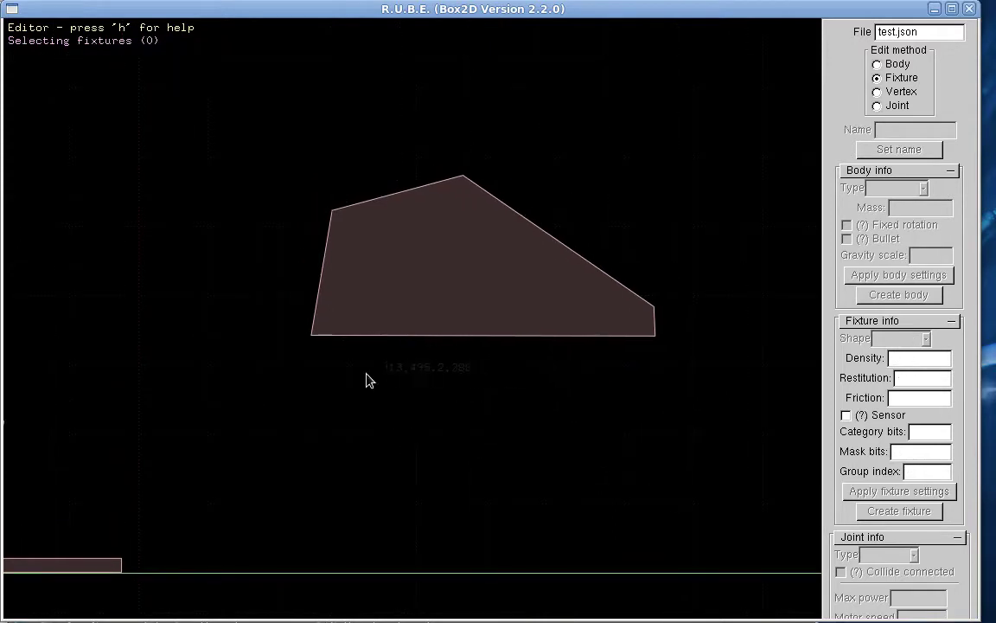
Create a dynamic body with a mass of 1 just below the taller end of the polygon
click(363, 362)
key(b)
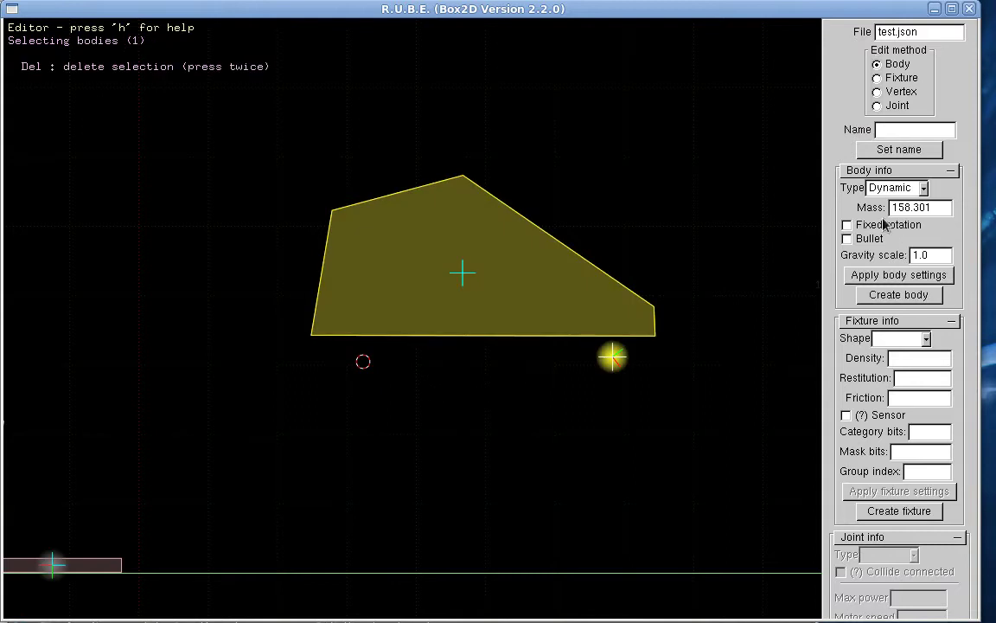
drag(938, 213, 805, 219)
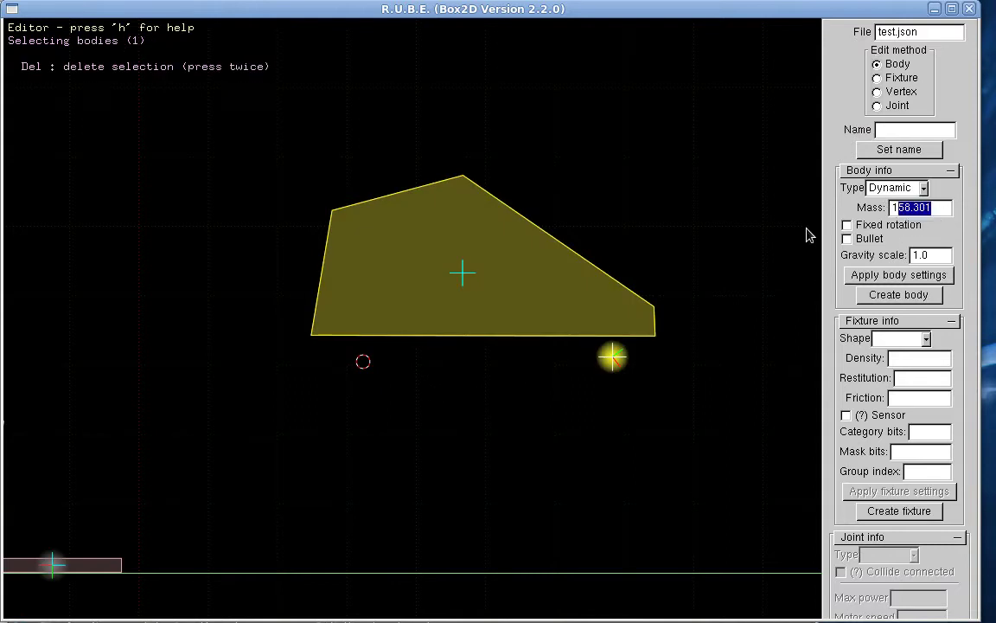
text(1)
click(898, 299)
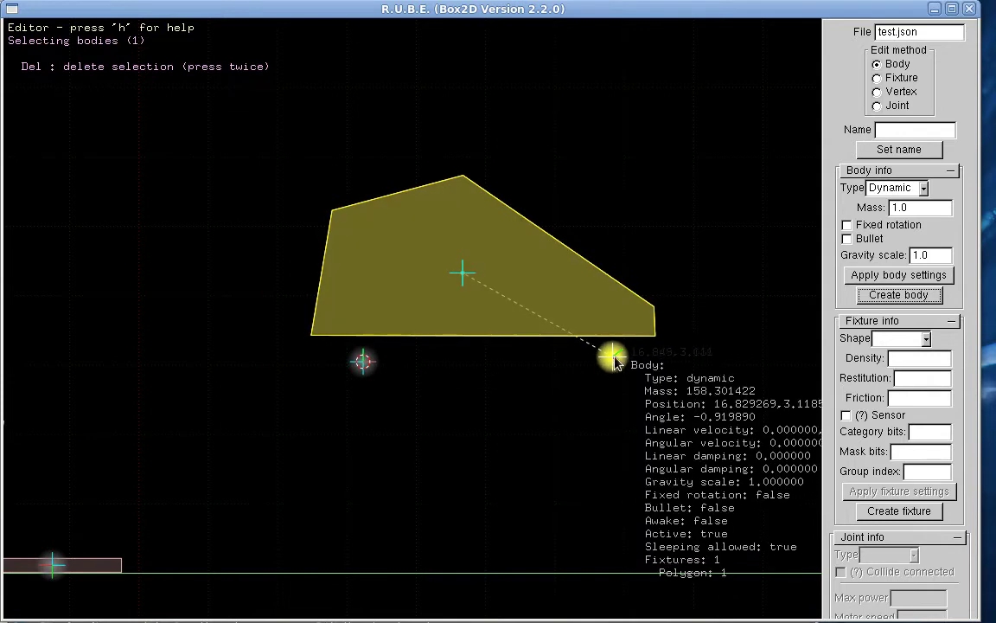
Move the polygon fixture so that its centre lies on its body's origin
click(480, 304)
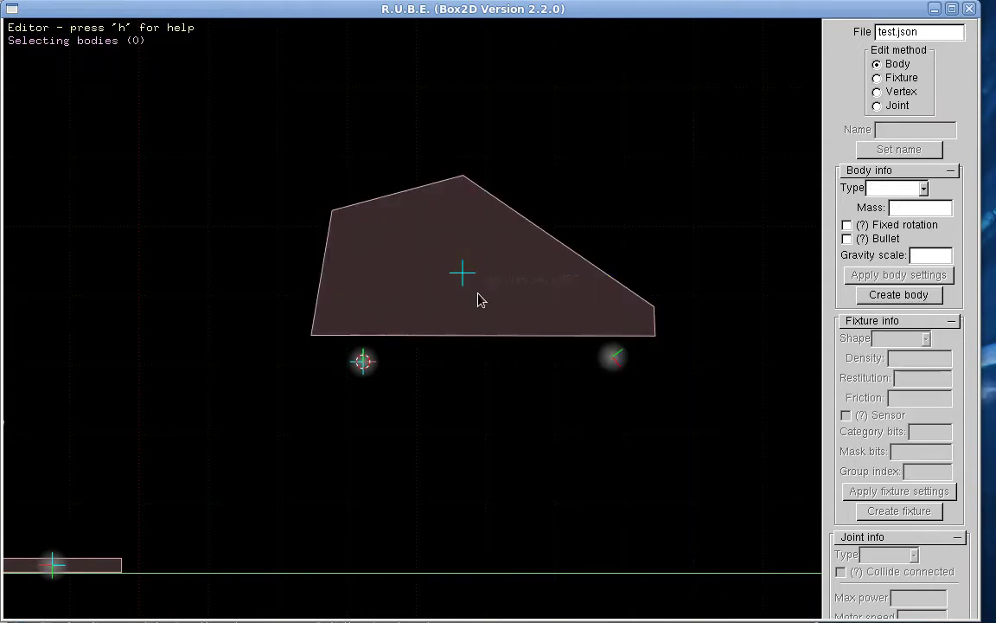
key(f)
click(485, 286)
key(t)
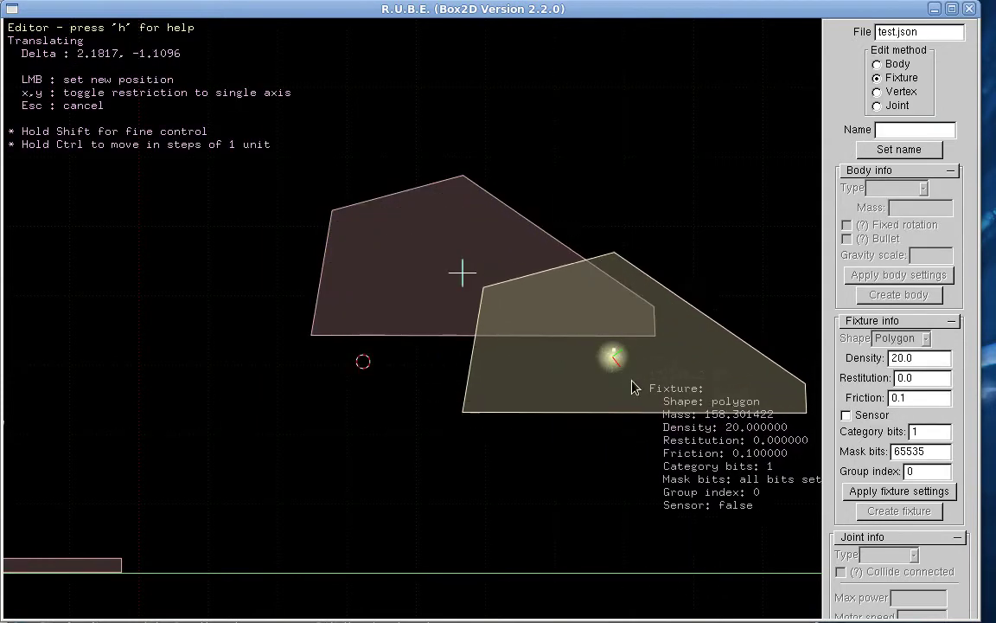
click(631, 383)
Move the whole polygon body back above the newly created empty body, to about (14.7, 4.7)
key(b)
click(615, 351)
key(g)
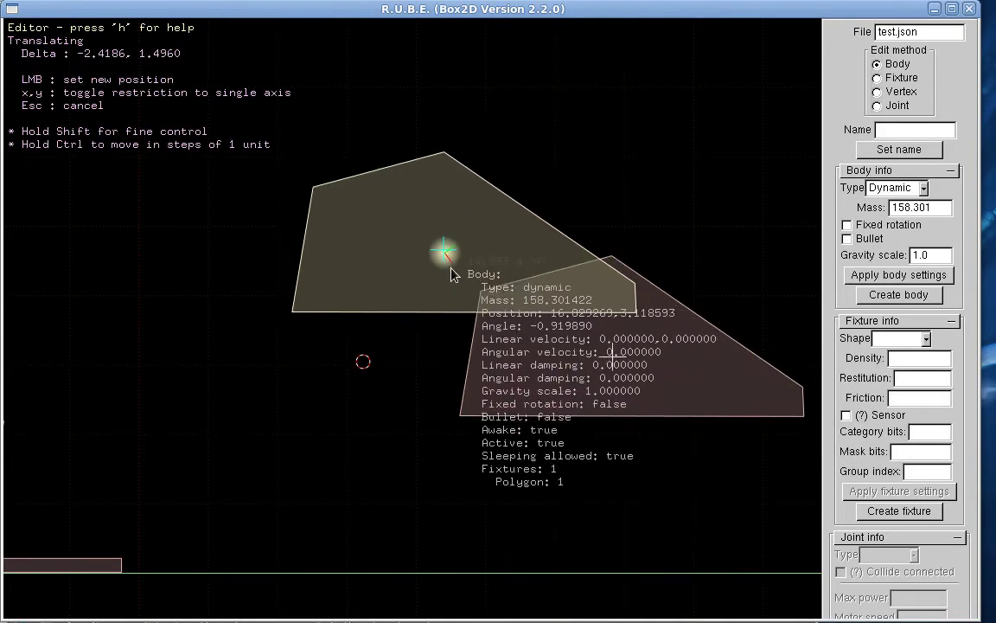
click(451, 273)
Add a circle fixture to the empty body below the polygon with density 1.0, restitution 0.0 and friction 0.9
click(362, 360)
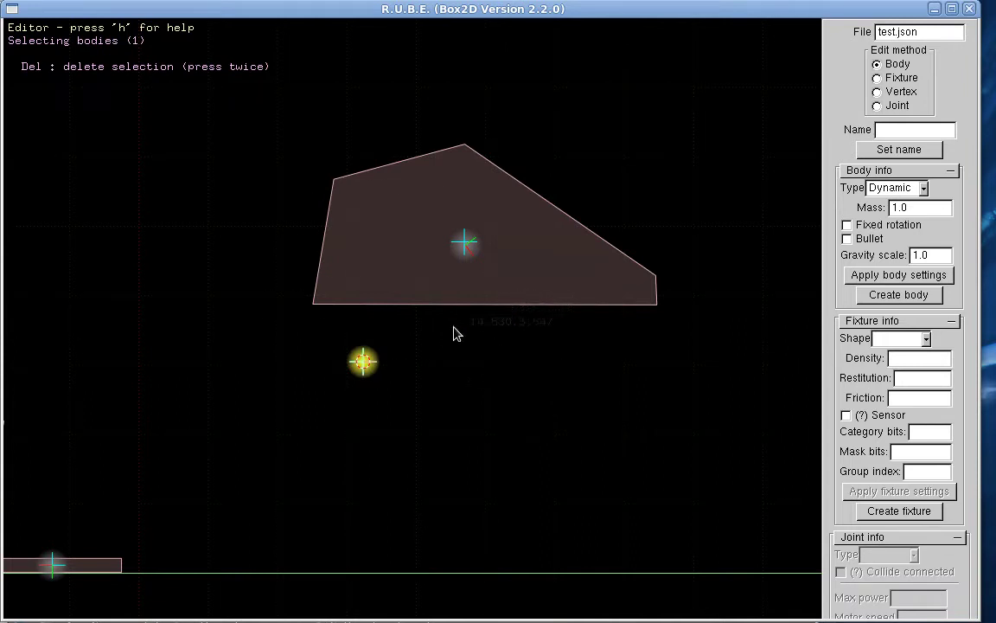
click(466, 247)
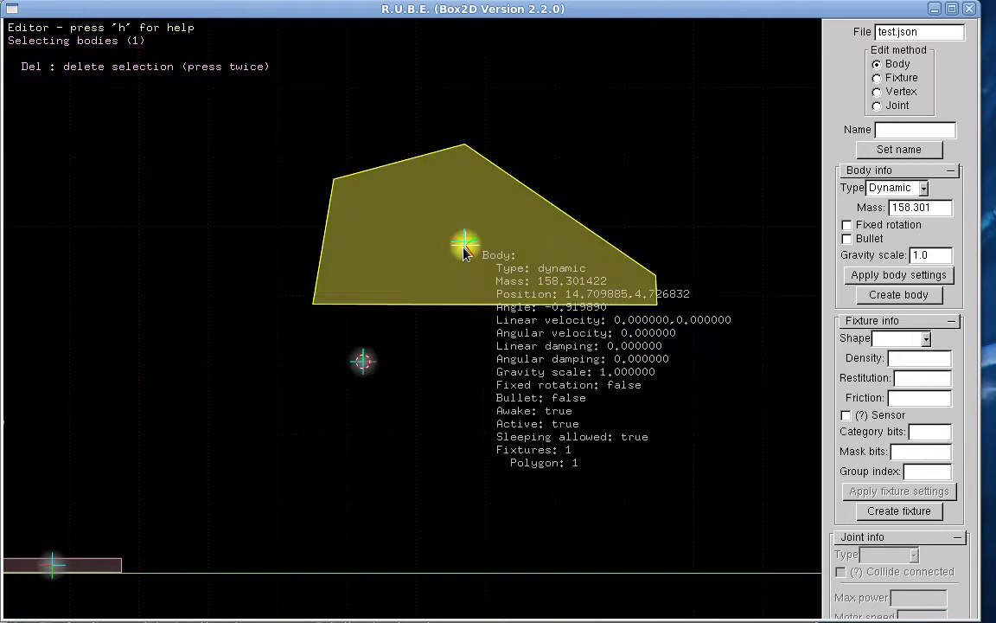
click(366, 362)
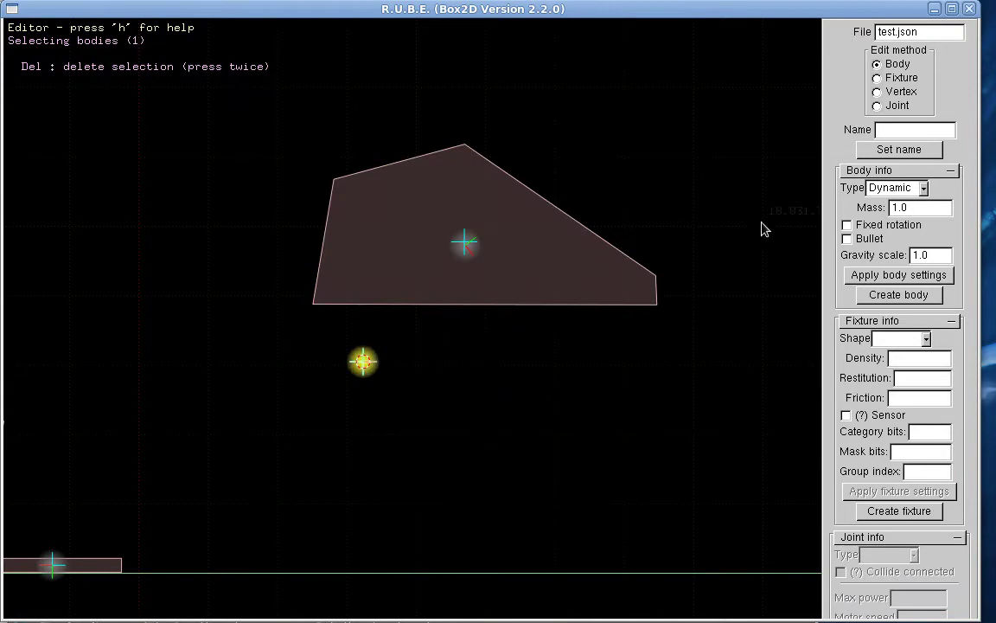
click(896, 342)
click(905, 365)
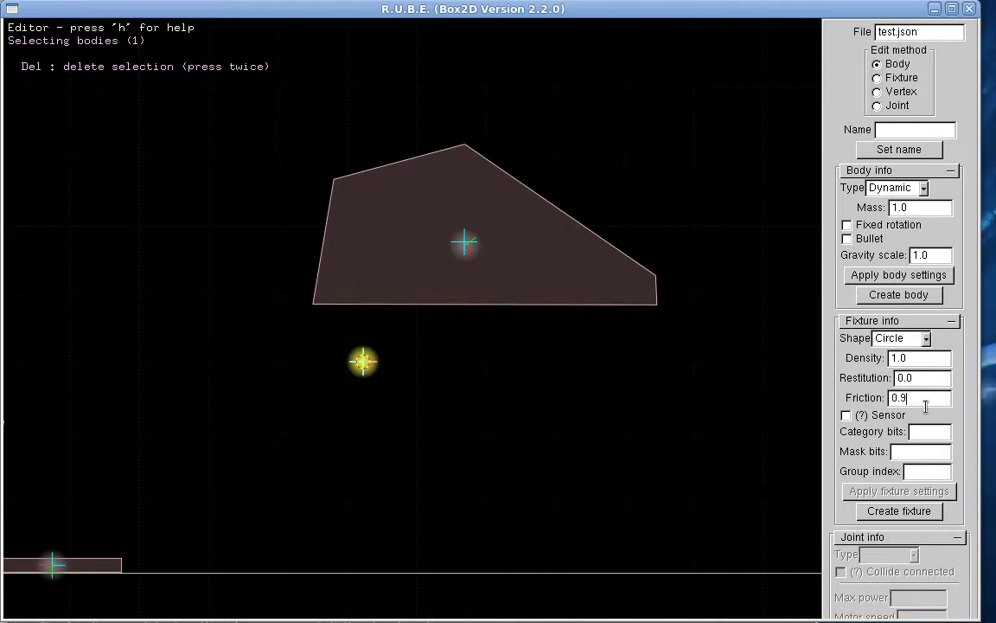
click(894, 511)
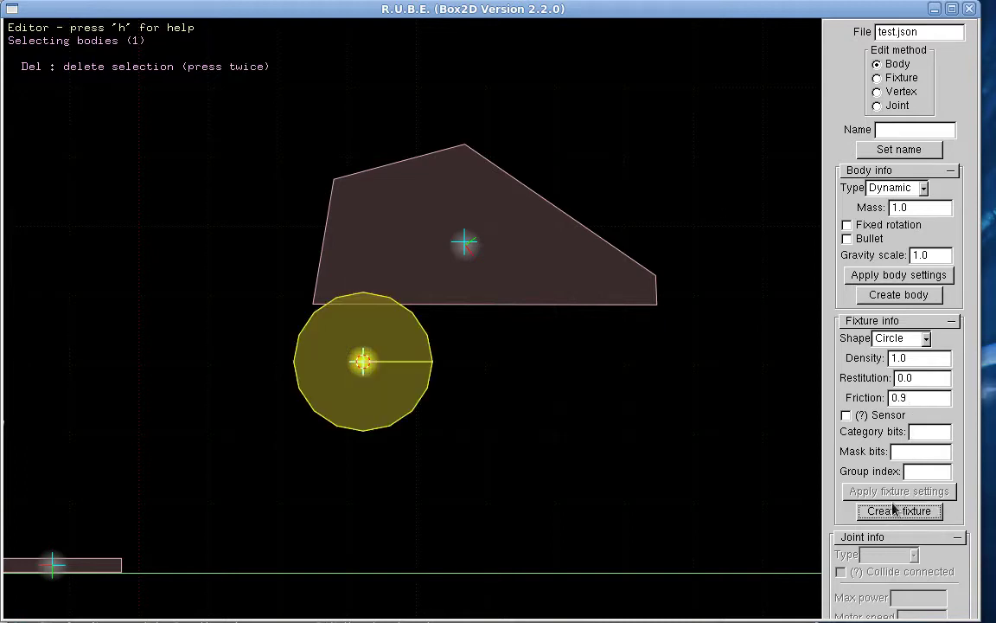
Scale the circle fixture down around the cursor and move it up onto the polygon's lower corner at the taller end
click(360, 362)
key(f)
click(394, 379)
key(s)
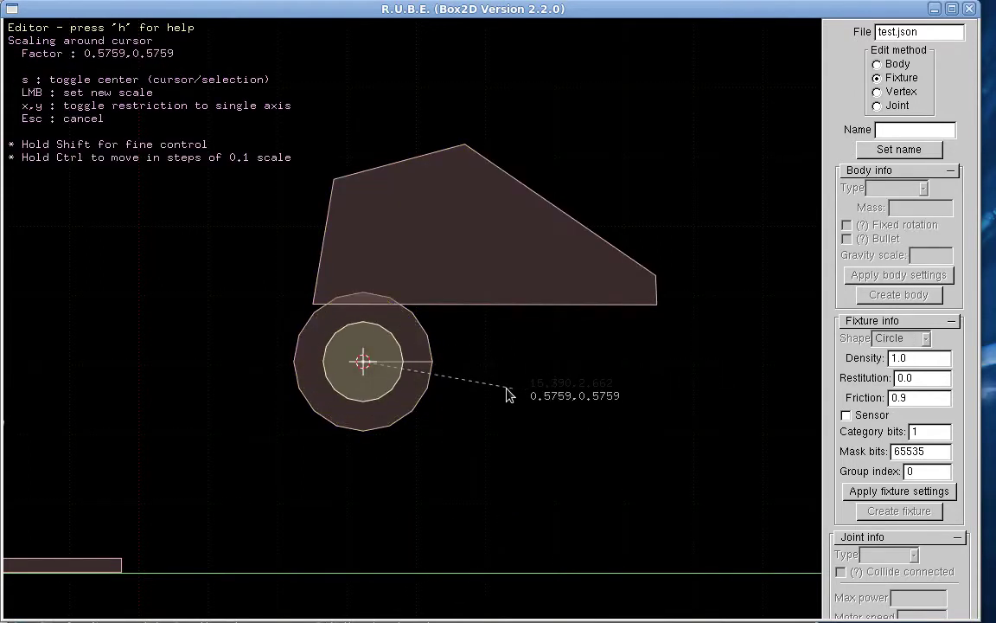
click(567, 393)
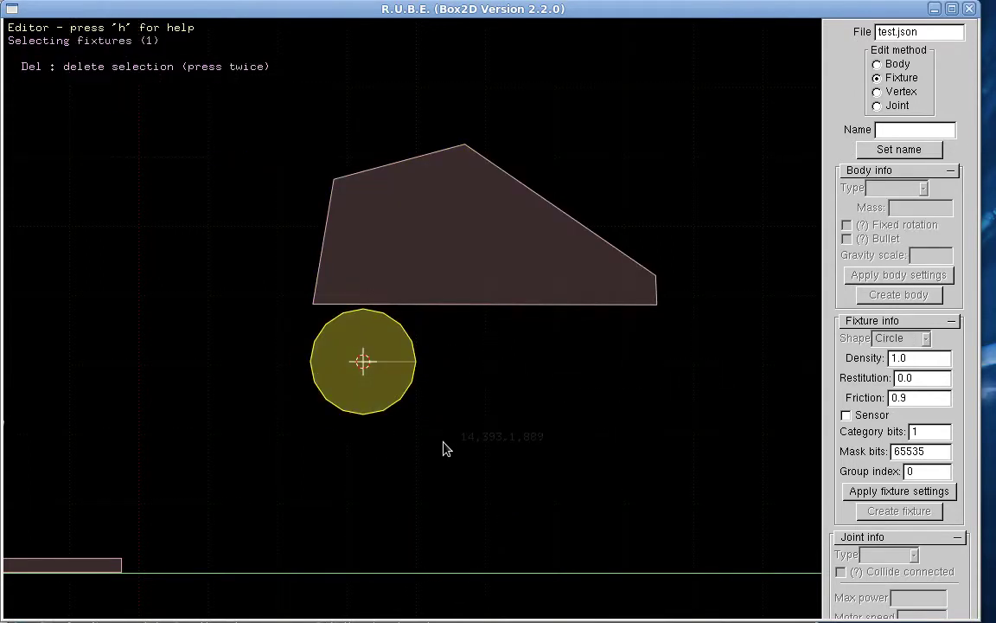
key(g)
click(441, 384)
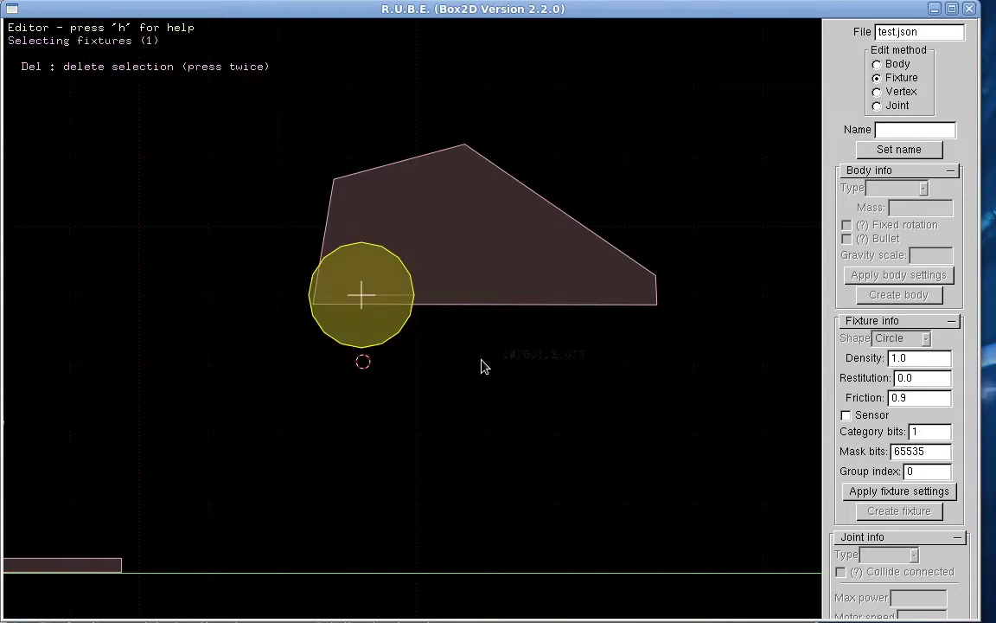
Delete the circle fixture that sits away from its body's origin
right_drag(484, 365, 371, 381)
mouse_move(271, 342)
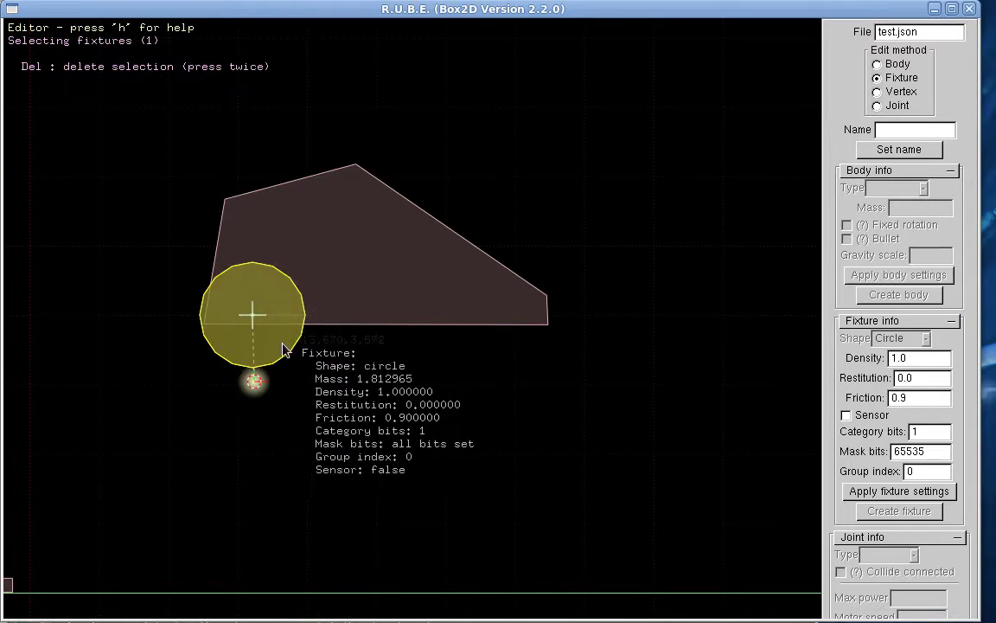
key(Delete)
key(Delete)
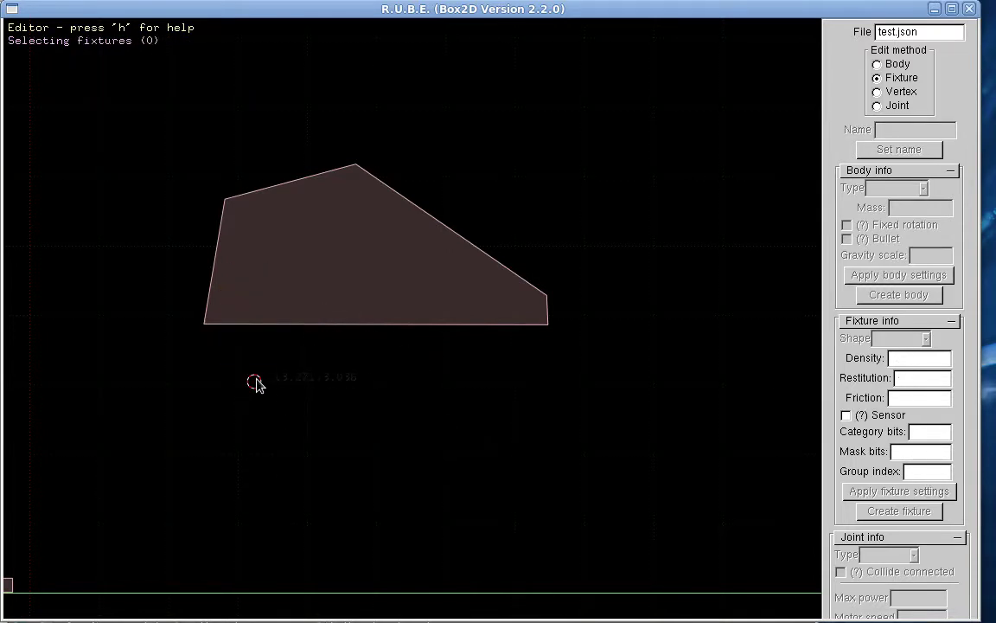
Give the empty body a new circle fixture with density 1.0, restitution 0.0 and friction 0.9
key(b)
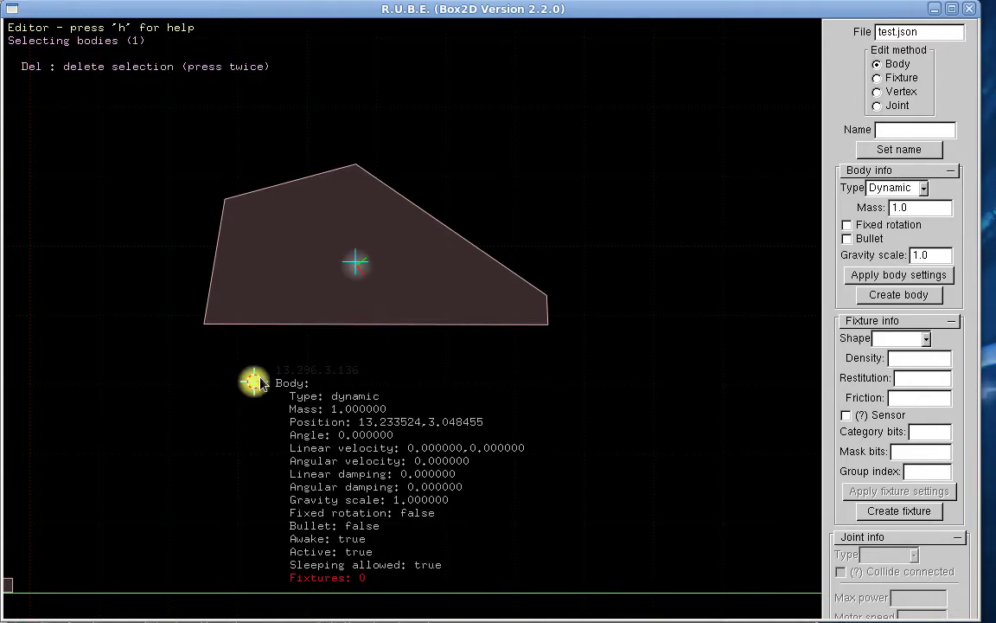
click(894, 340)
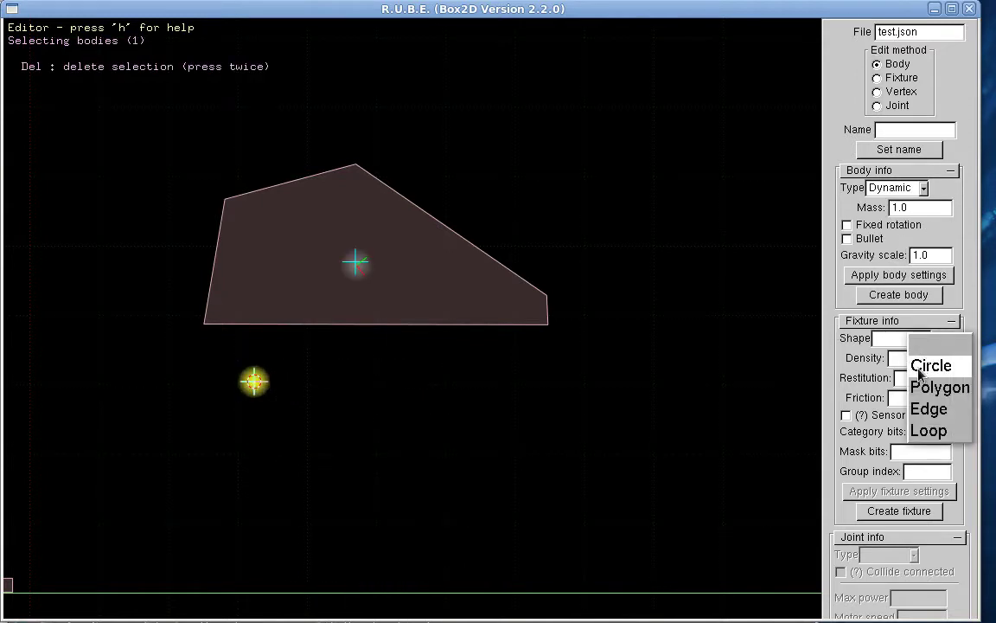
click(921, 371)
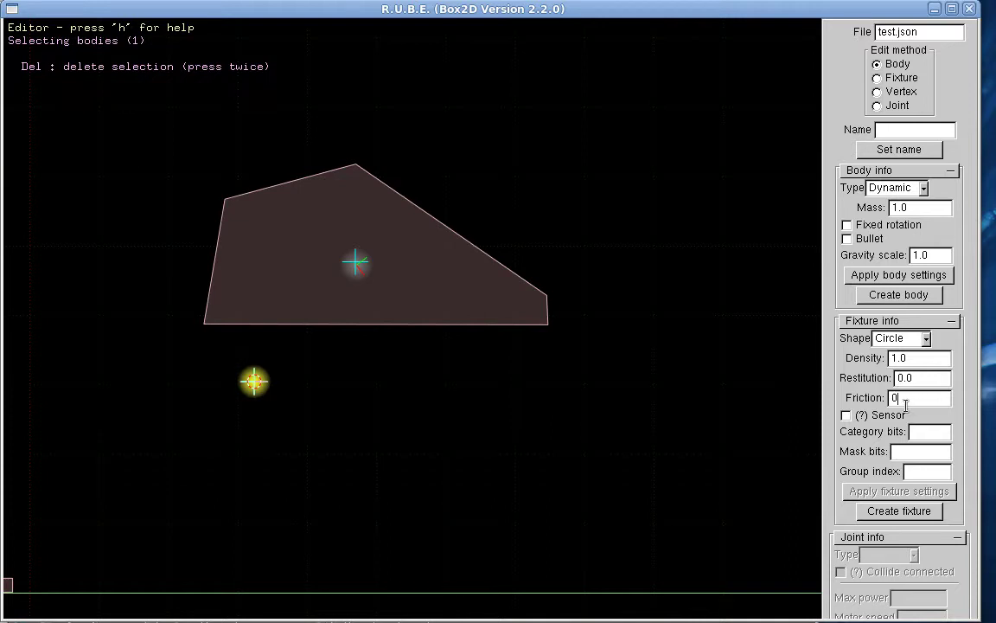
click(900, 511)
Scale the new circle fixture around the cursor to about 0.65 of its size
click(384, 416)
key(f)
click(303, 410)
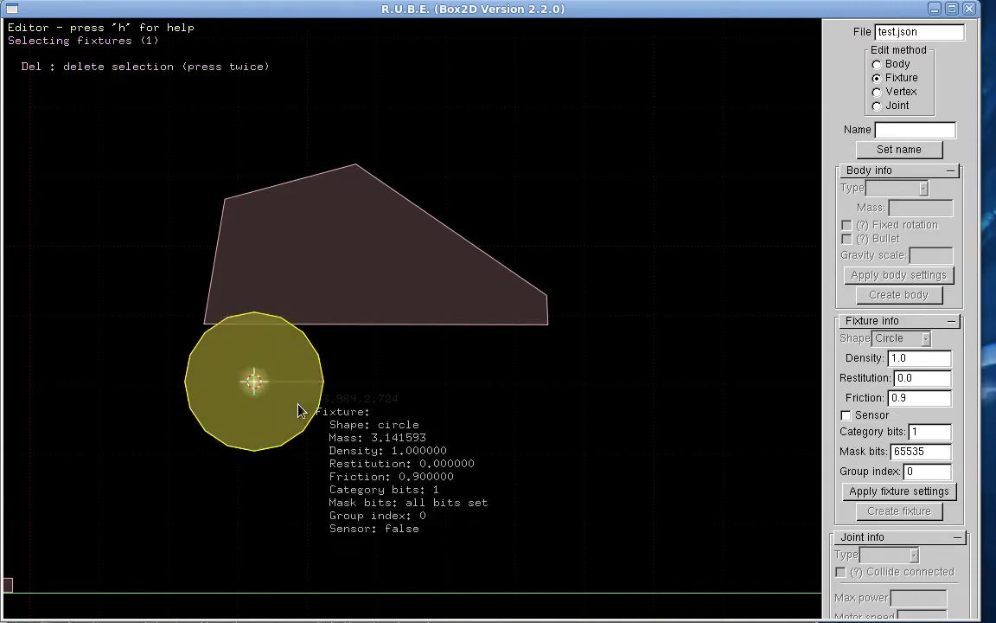
key(s)
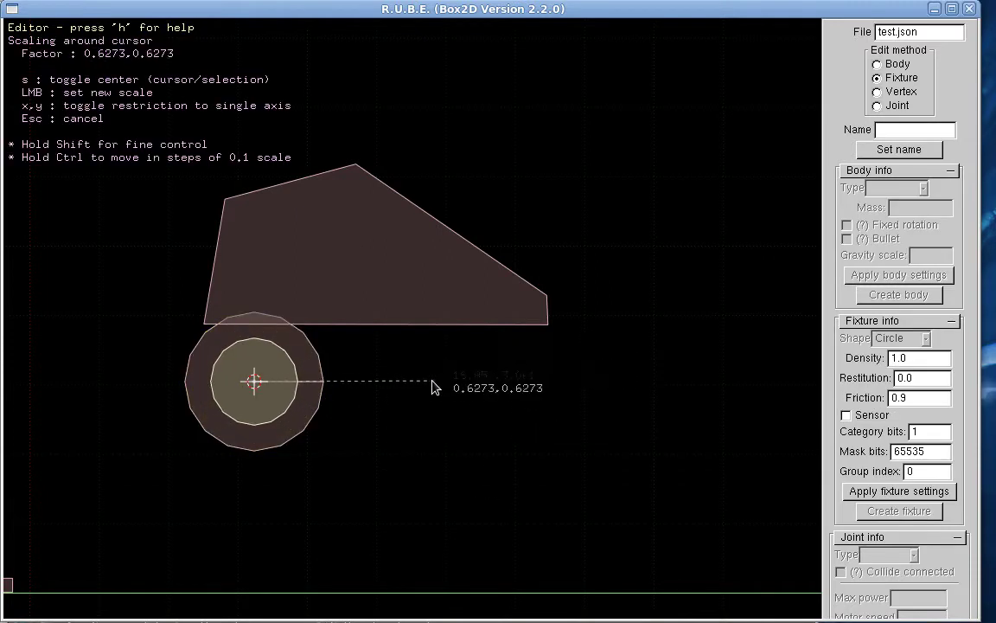
click(443, 378)
Move the circle body up to the polygon's taller-end lower corner, about (13.1, 4.0), and duplicate it at the opposite lower corner, about (16.8, 4.0)
key(b)
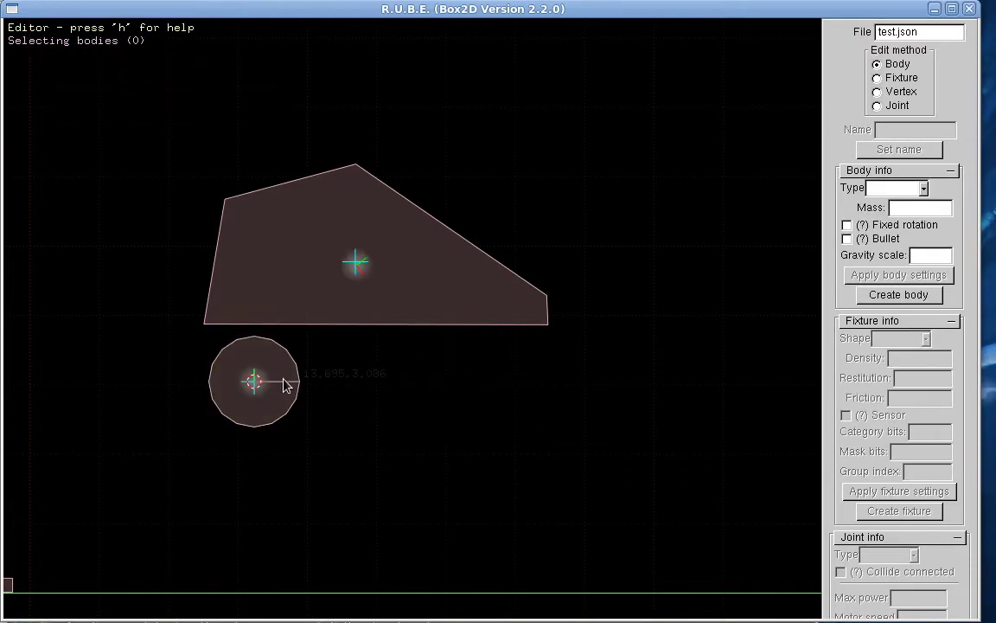
click(255, 382)
key(t)
click(325, 359)
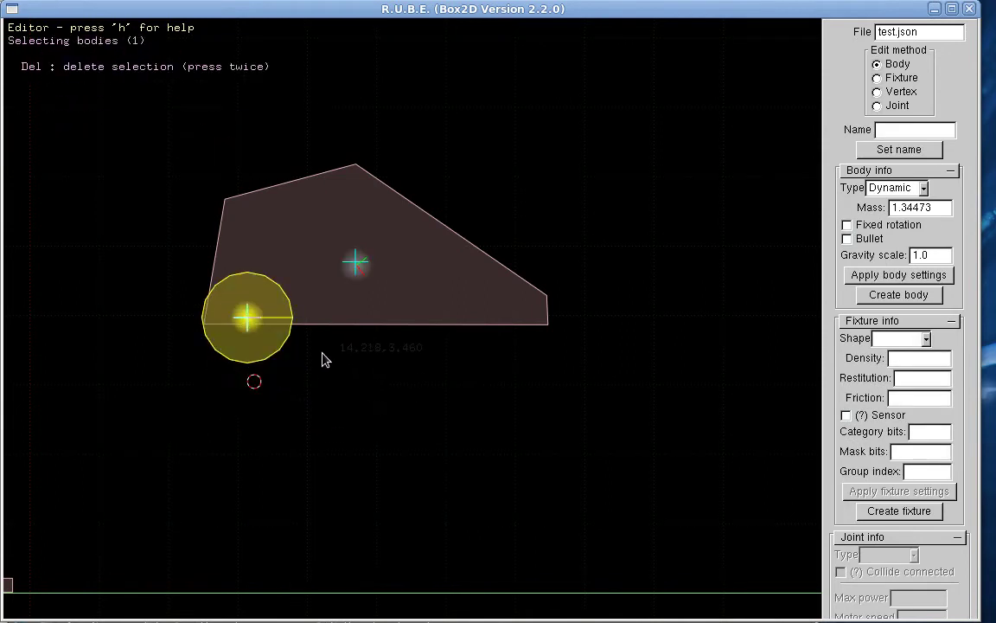
key(shift+d)
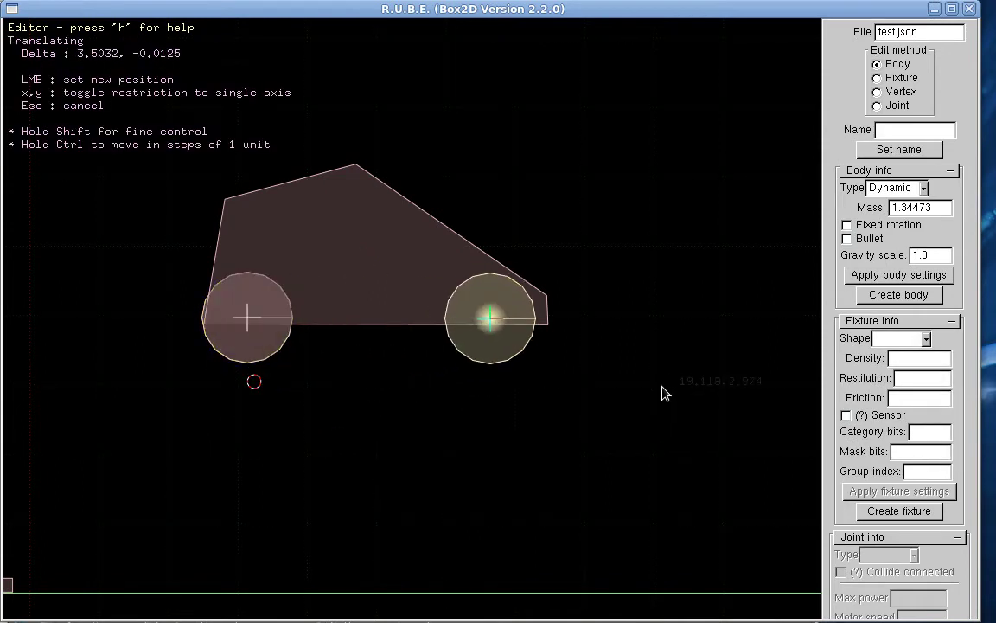
click(667, 410)
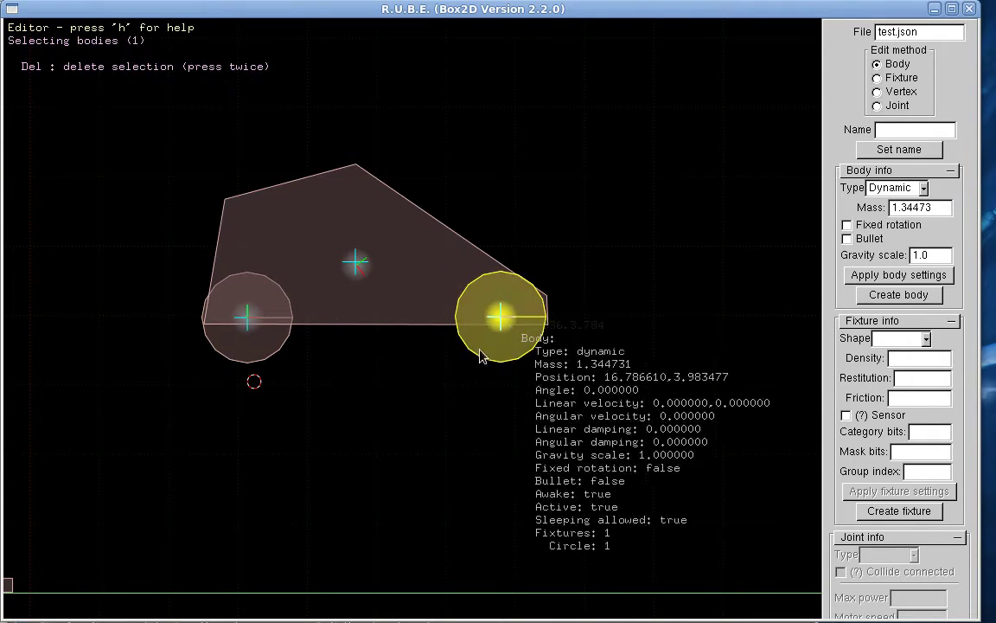
Place the editor cursor at the centre of the circle body at the polygon's taller end
click(246, 322)
key(c)
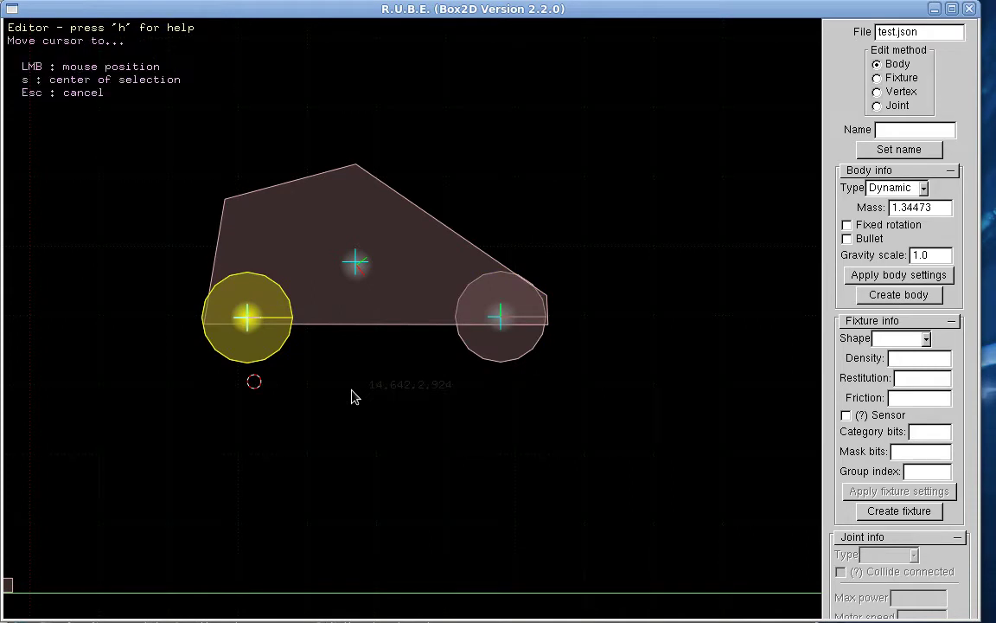
key(s)
scroll(172, 211, up, 9)
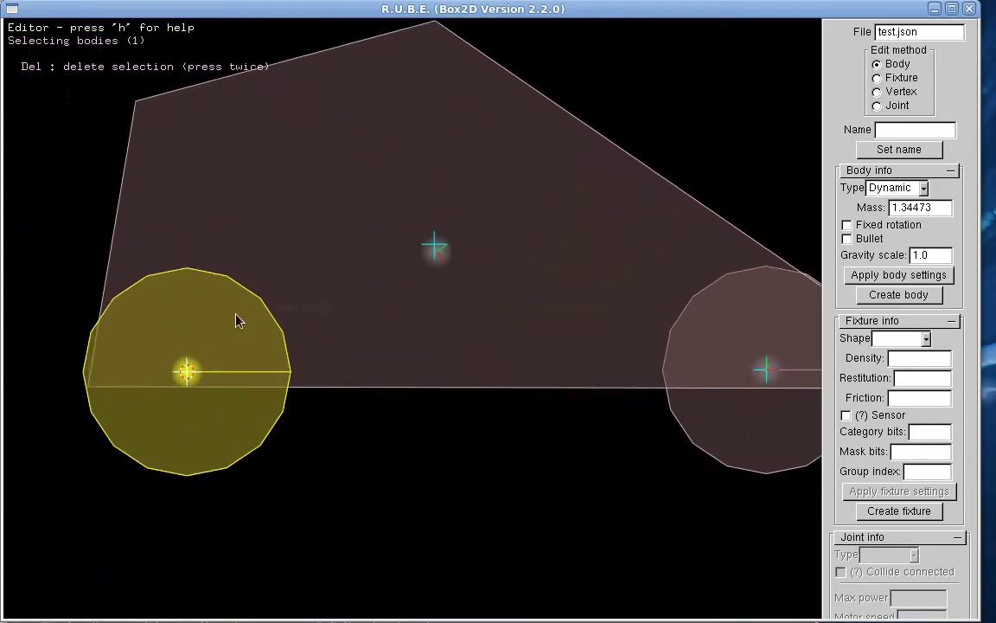
mouse_move(167, 374)
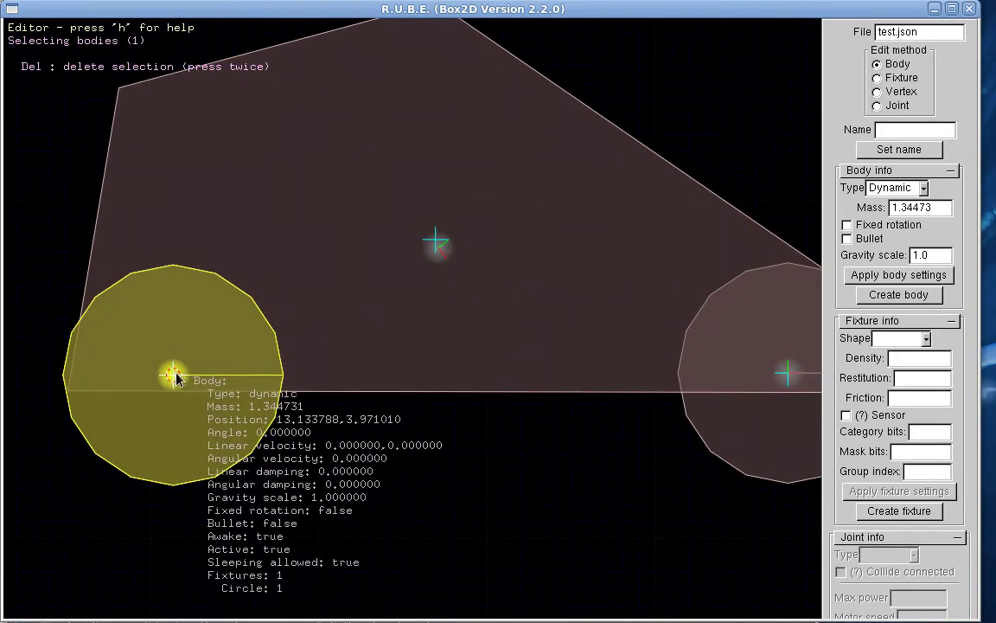
scroll(429, 445, down, 4)
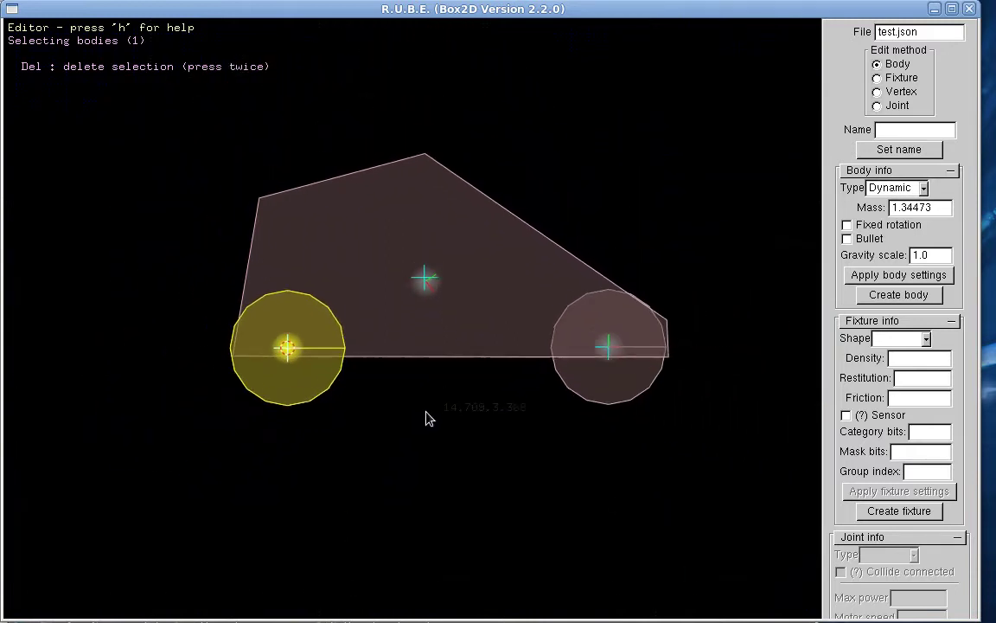
scroll(426, 418, down, 1)
right_drag(433, 411, 393, 426)
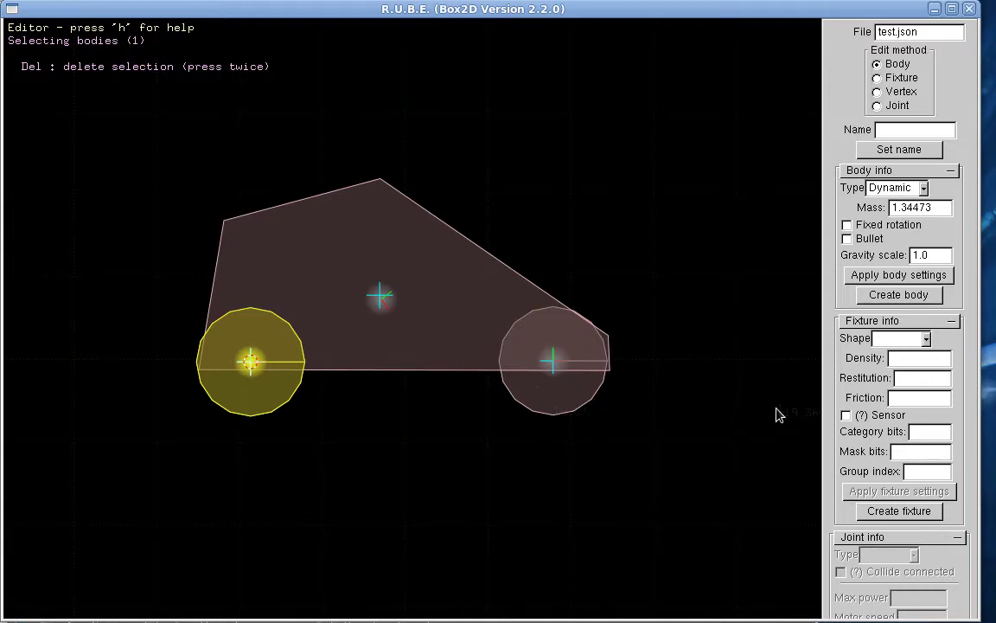
Create a revolute joint between the polygon body and the circle body at its taller end, enlarging the window to reach the joint settings
mouse_move(381, 304)
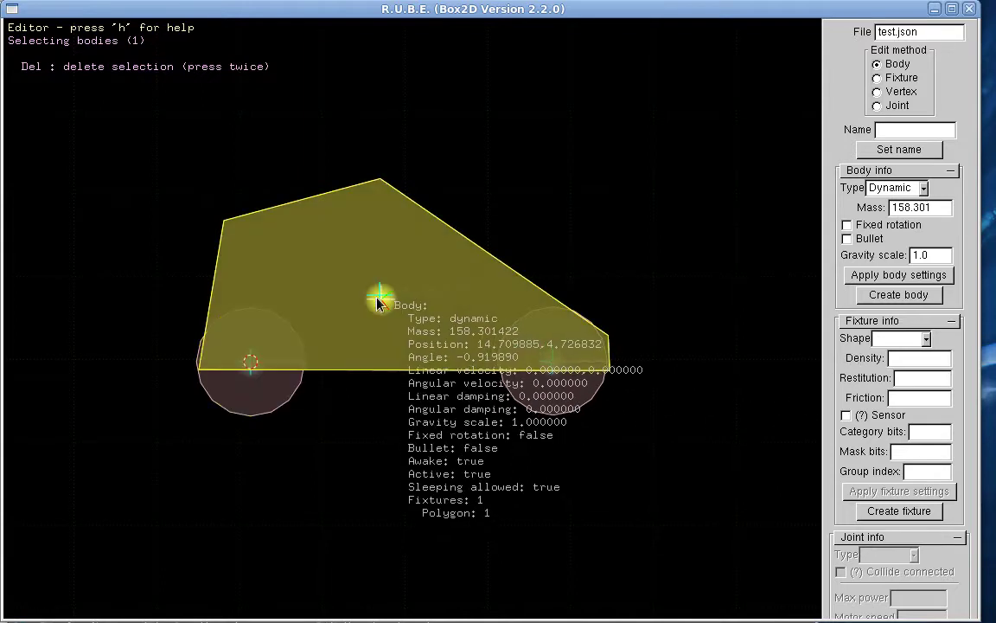
shift+click(256, 362)
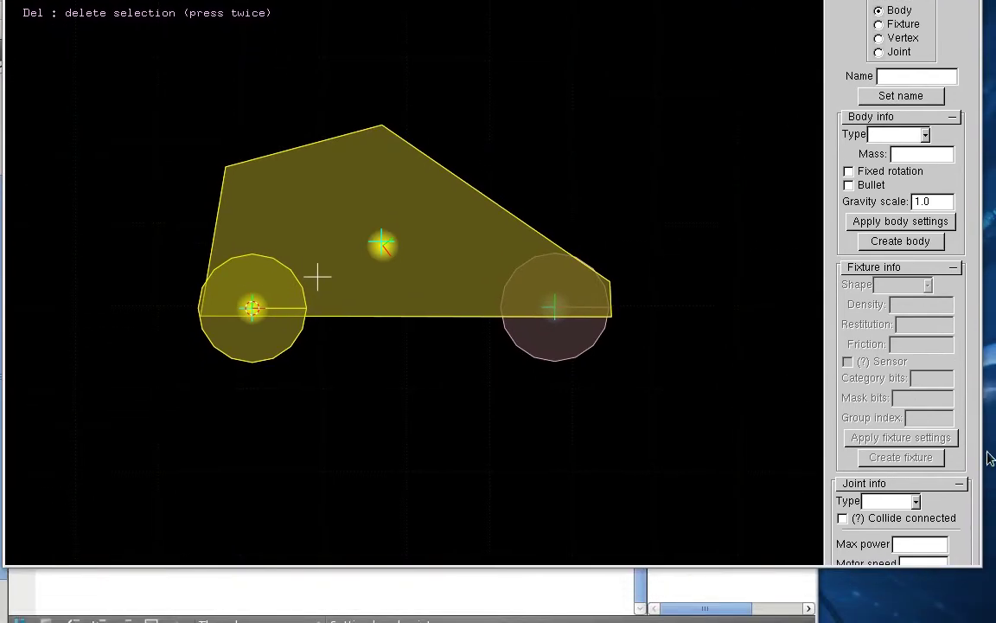
drag(963, 566, 959, 588)
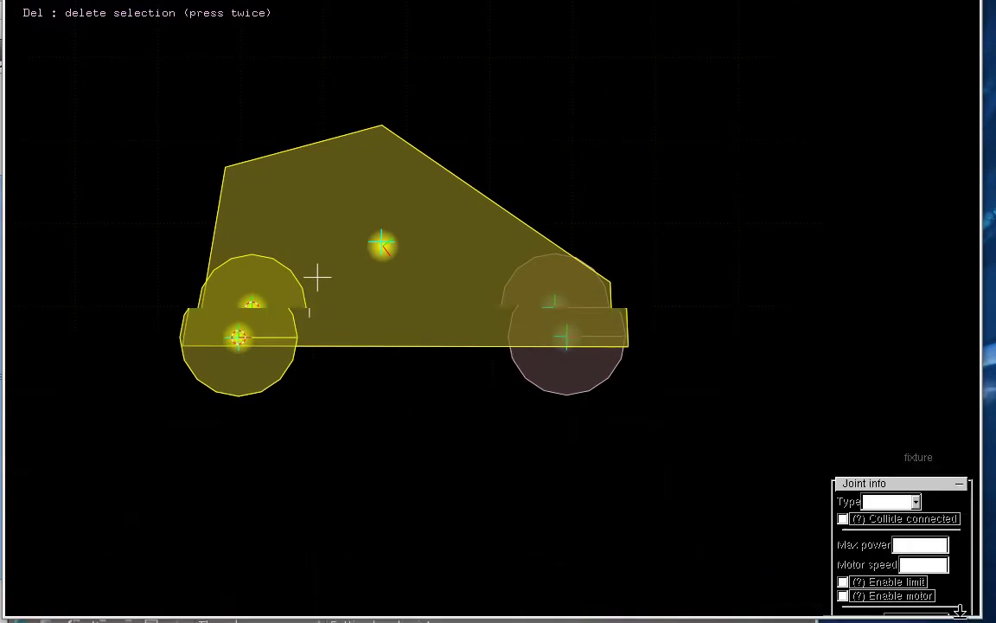
click(903, 502)
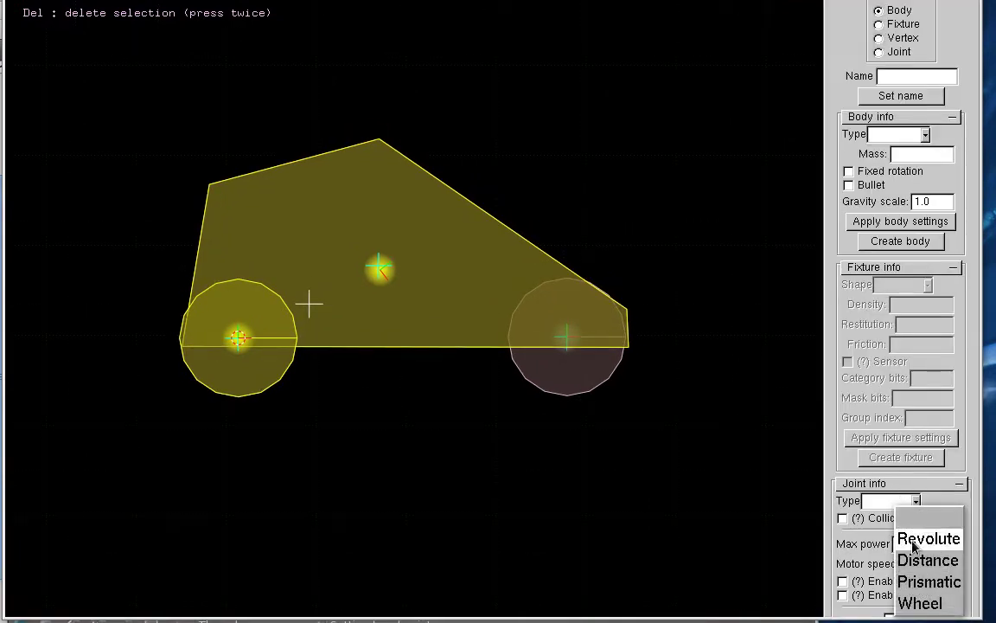
click(925, 538)
drag(952, 2, 945, 0)
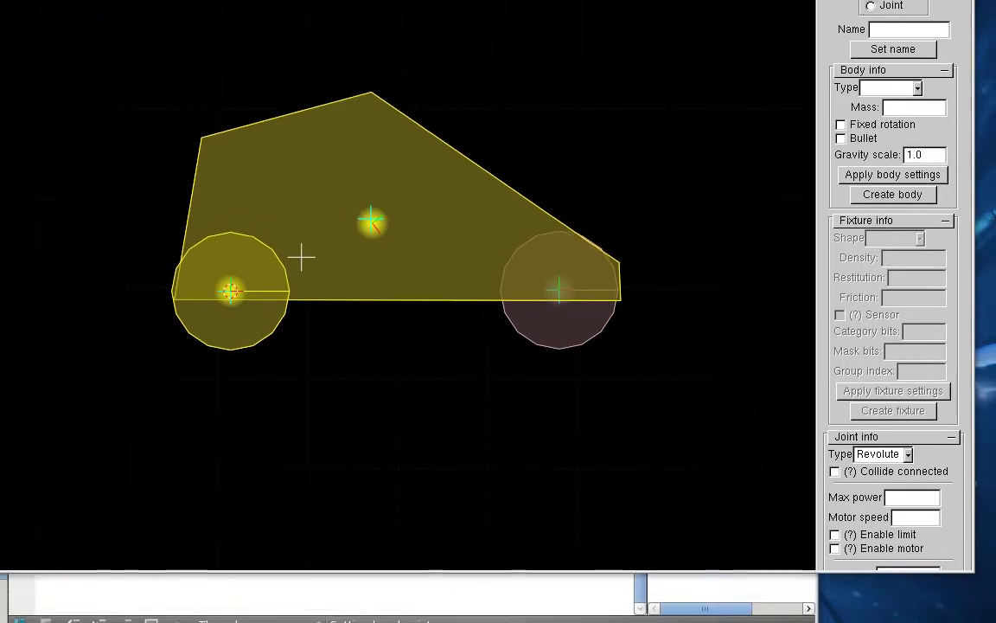
drag(957, 571, 955, 615)
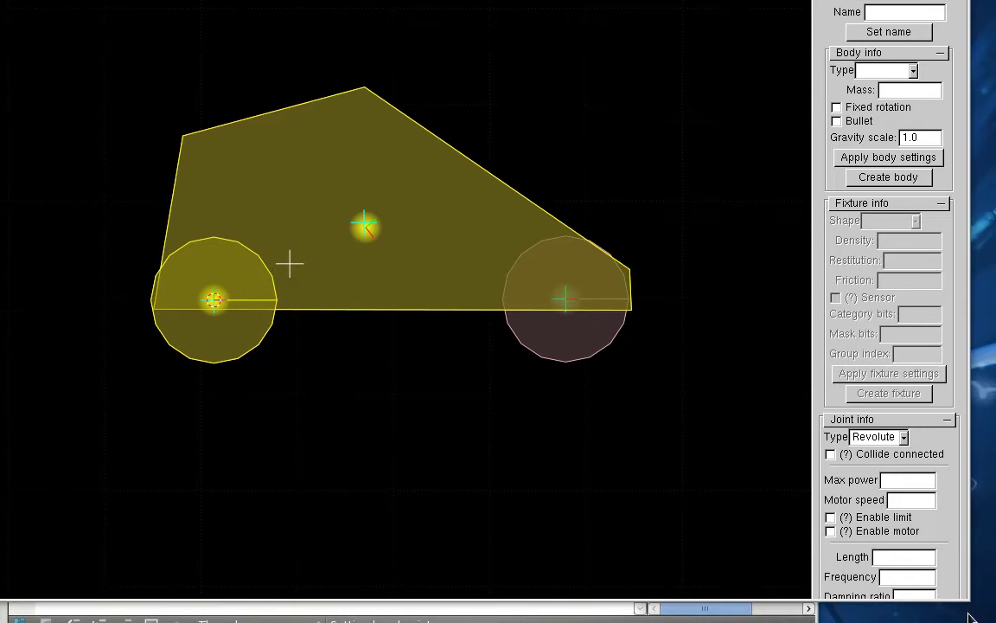
drag(963, 595, 978, 622)
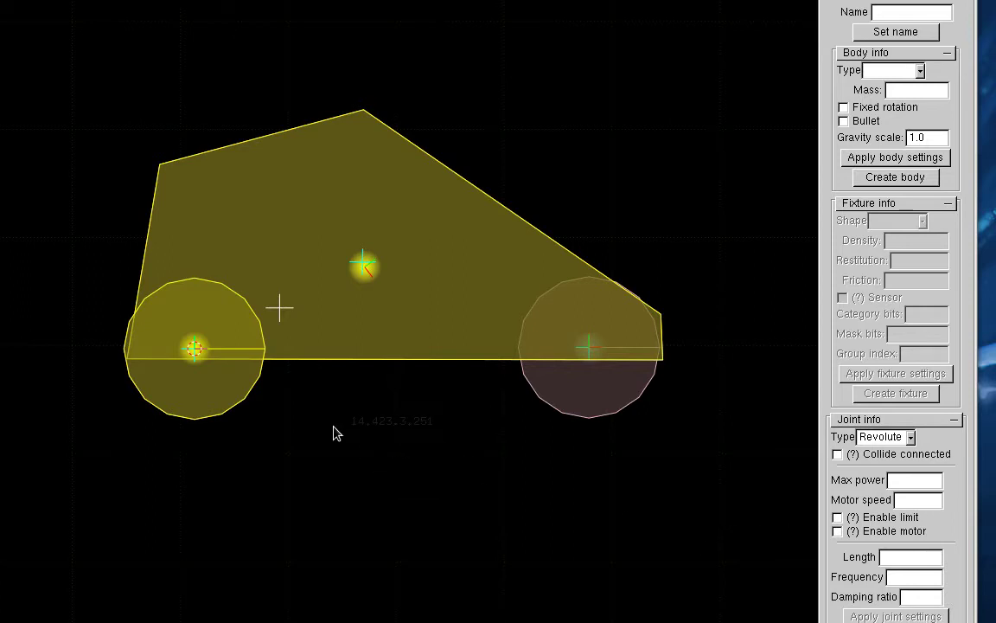
click(320, 451)
mouse_move(198, 357)
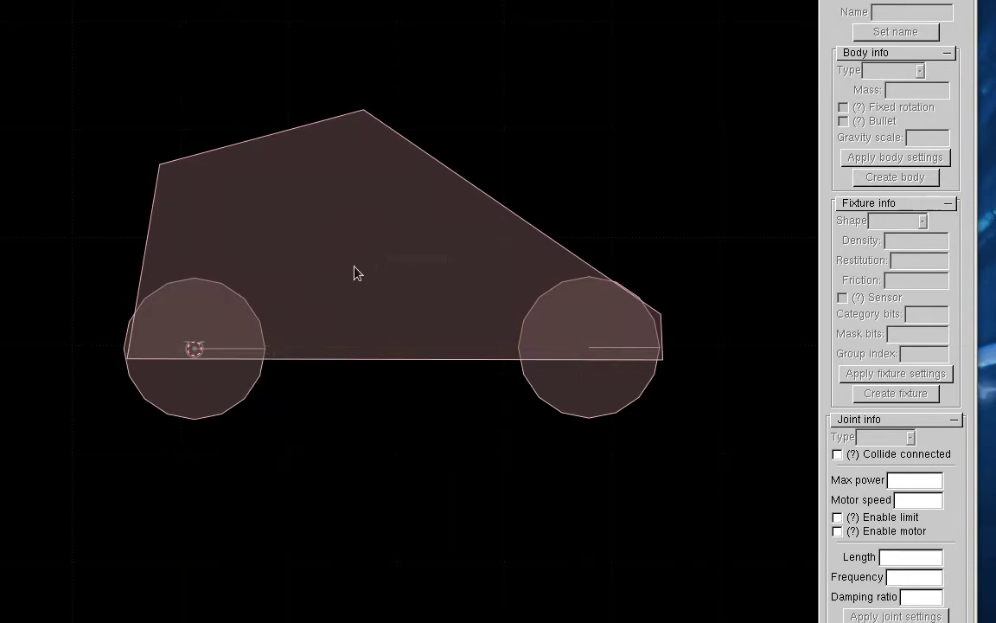
Create a revolute joint between the polygon body and the circle body at its shorter end, anchored at that circle's centre
click(591, 357)
shift+click(366, 269)
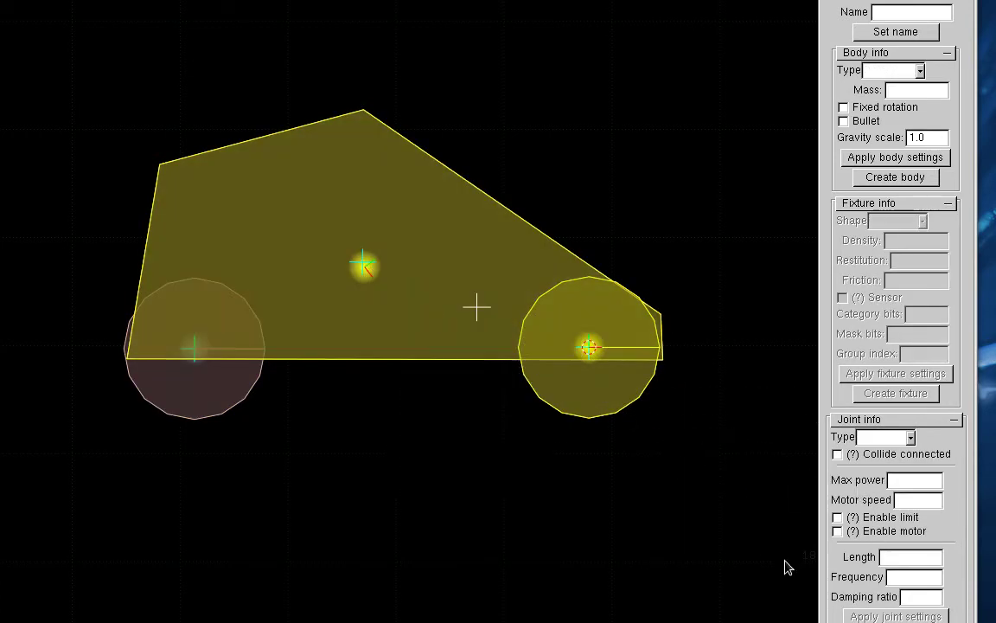
click(886, 437)
click(907, 474)
key(j)
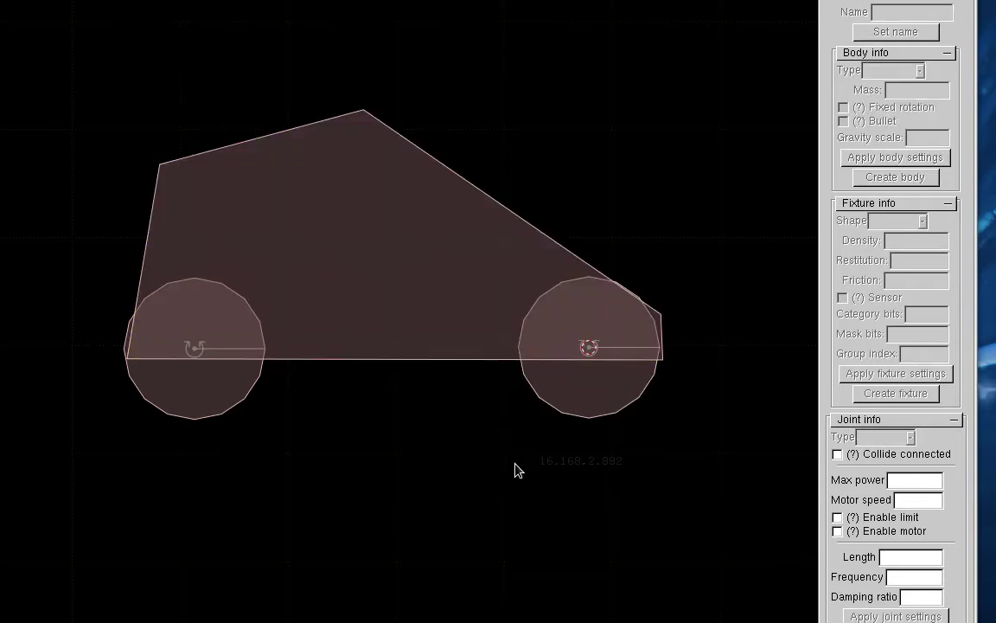
mouse_move(589, 363)
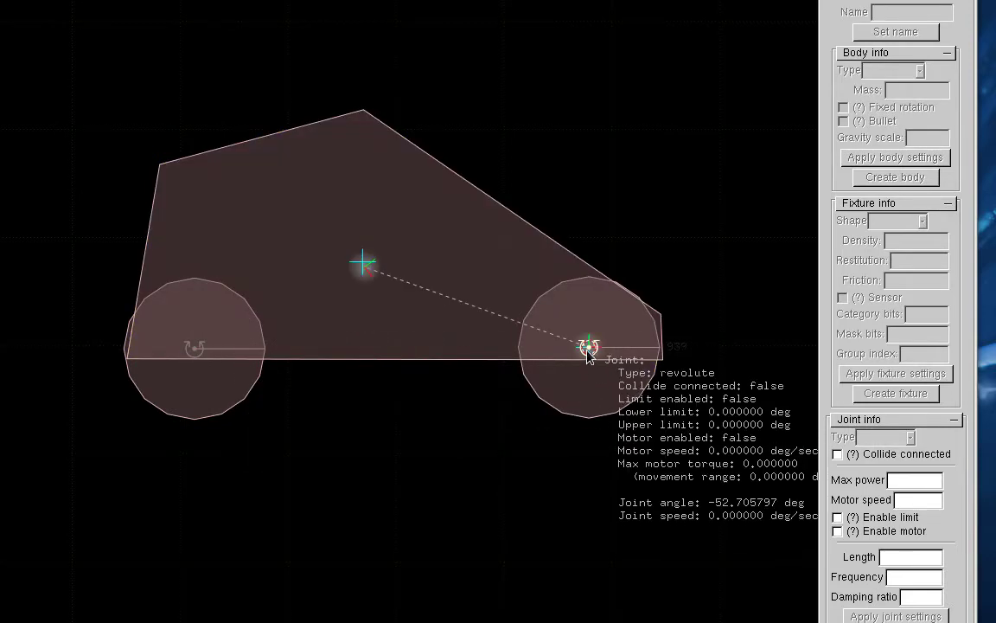
scroll(370, 450, down, 5)
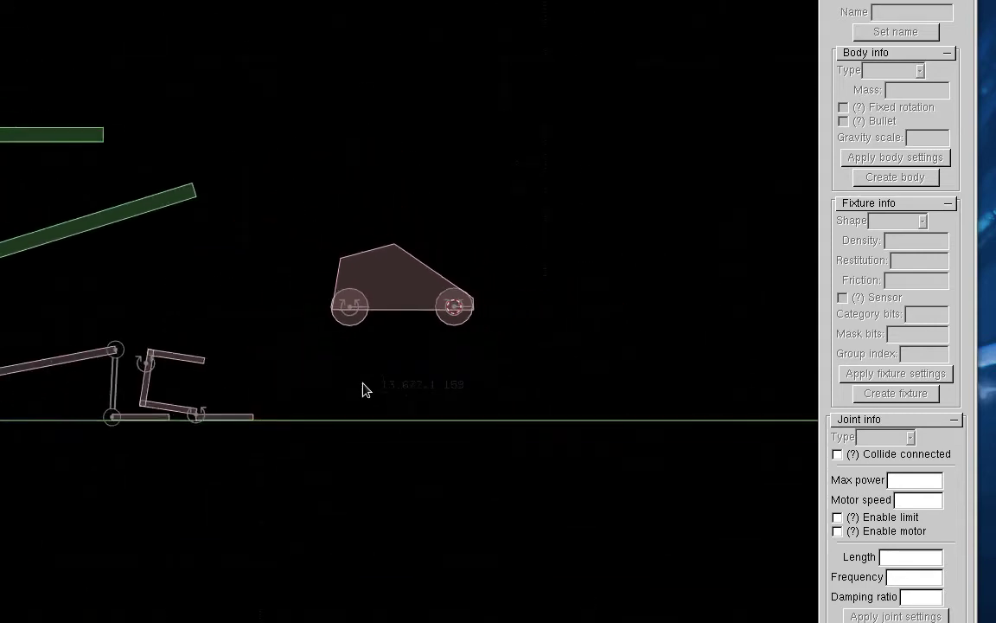
scroll(363, 398, up, 3)
scroll(365, 415, down, 3)
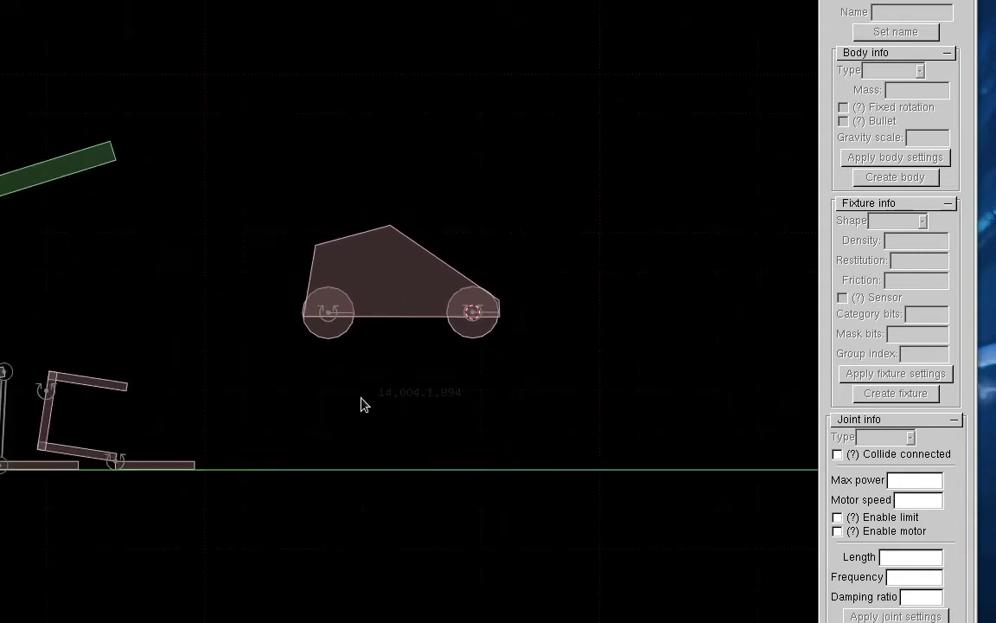
scroll(364, 424, up, 5)
scroll(368, 433, down, 1)
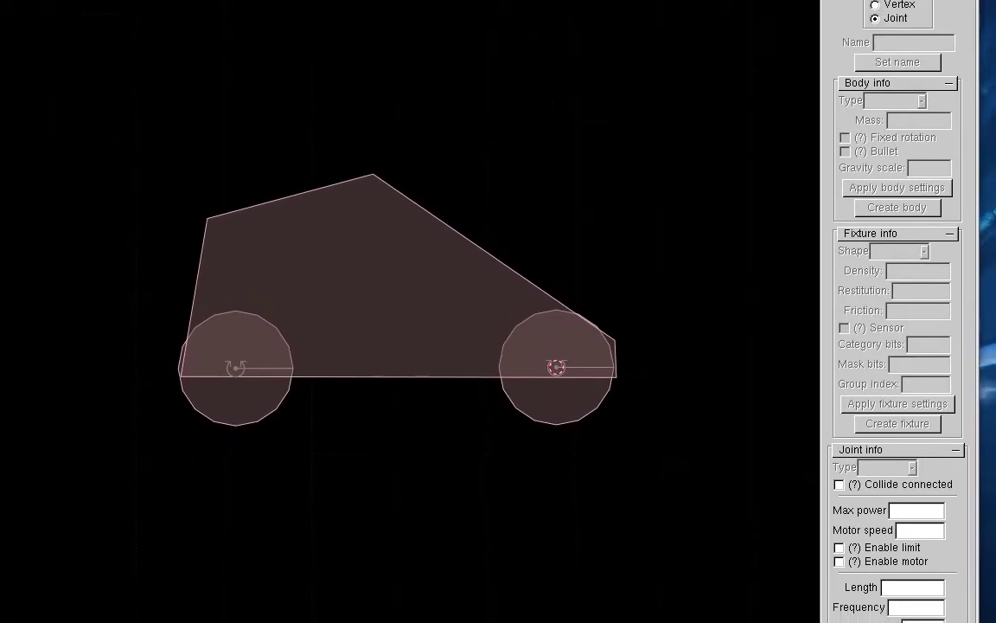
scroll(629, 5, down, 1)
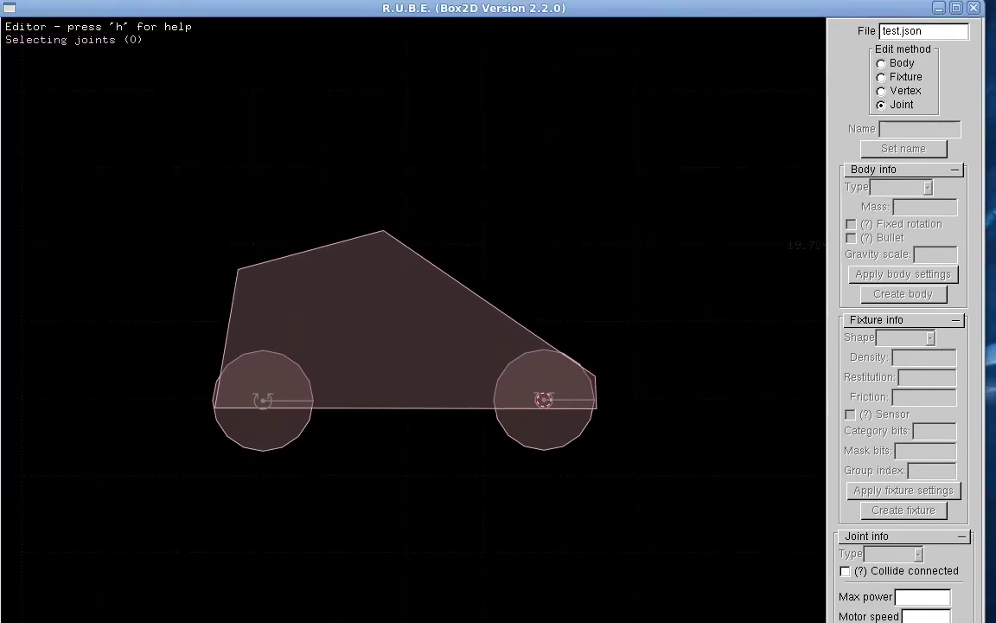
Fit the editor window to the screen and save the scene under the file name demo.json
drag(980, 622, 992, 616)
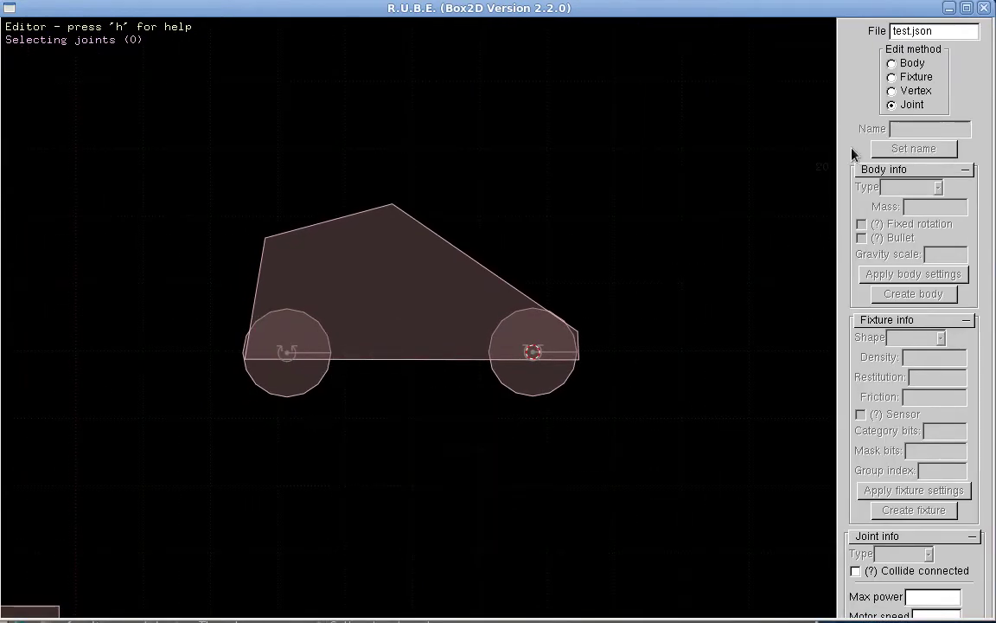
double_click(891, 36)
text(t)
key(BackSpace)
text(demo)
key(ctrl+s)
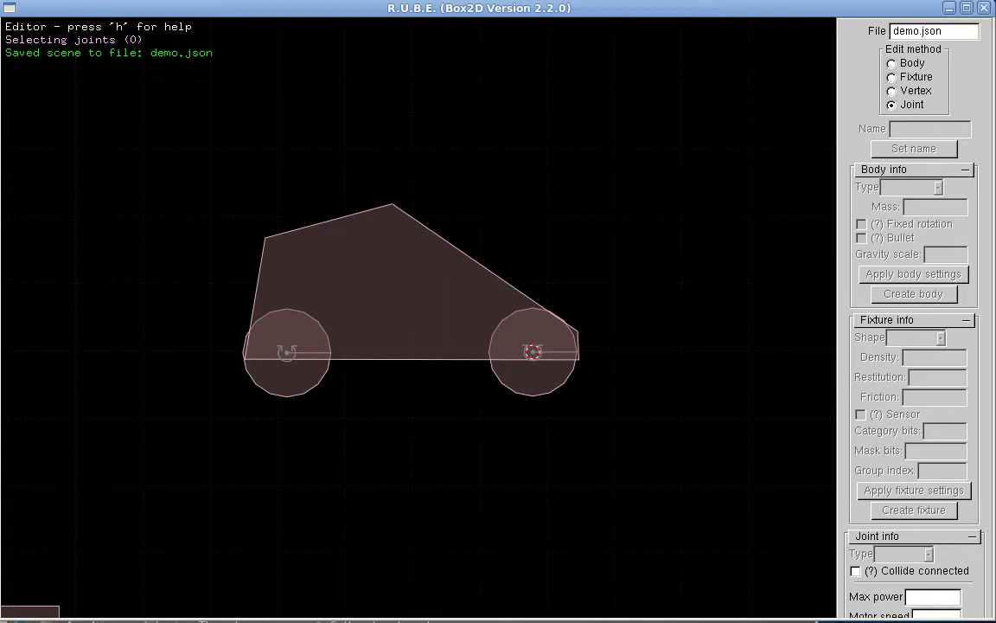
Switch to the file manager and open demo.json in Emacs, with its buffer as the only one shown
key(alt+Tab)
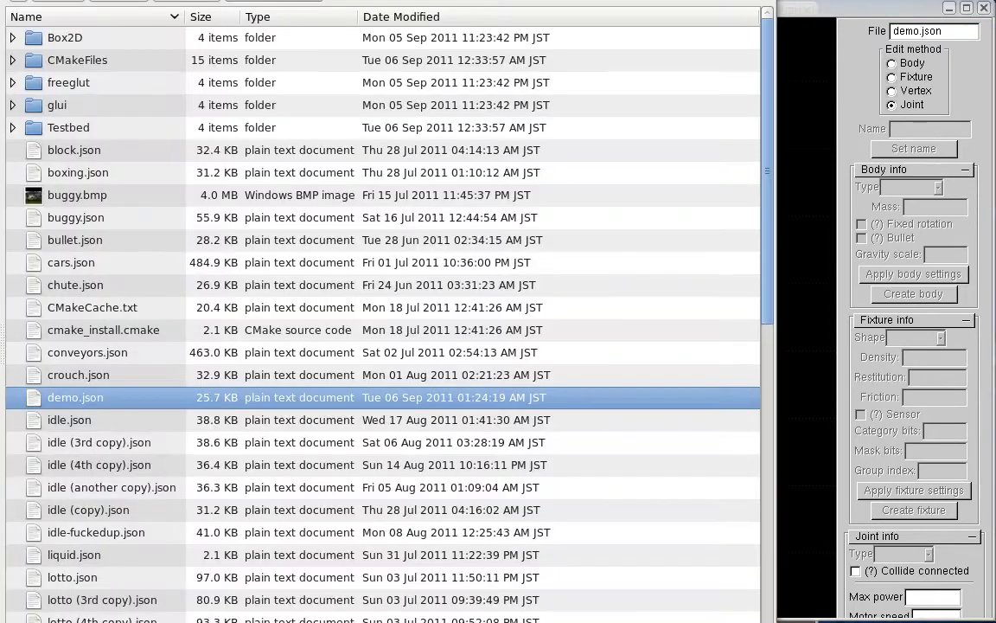
right_click(83, 400)
click(164, 425)
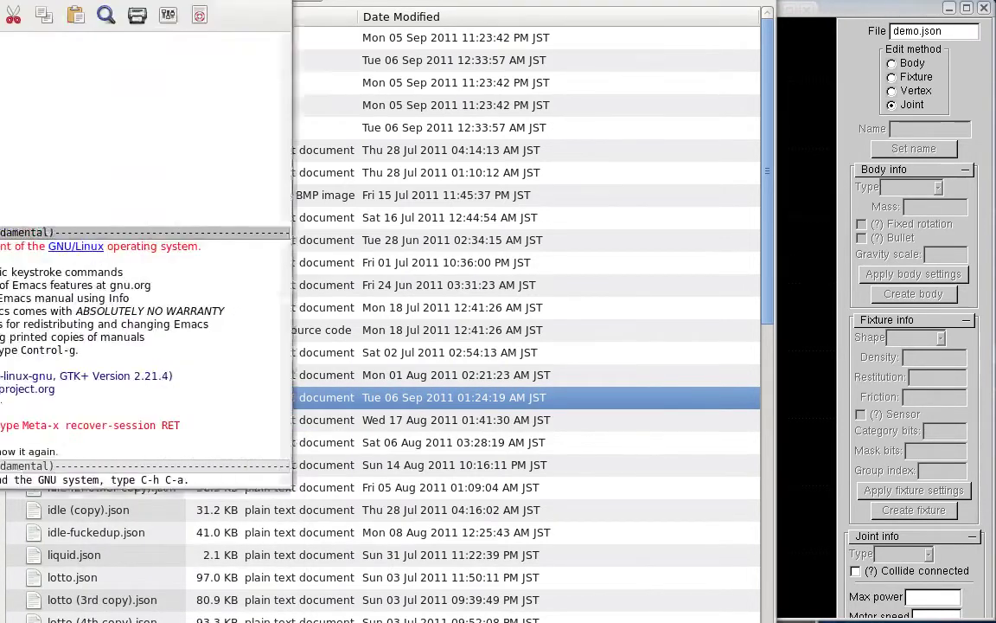
key(ctrl+x)
key(ctrl+1)
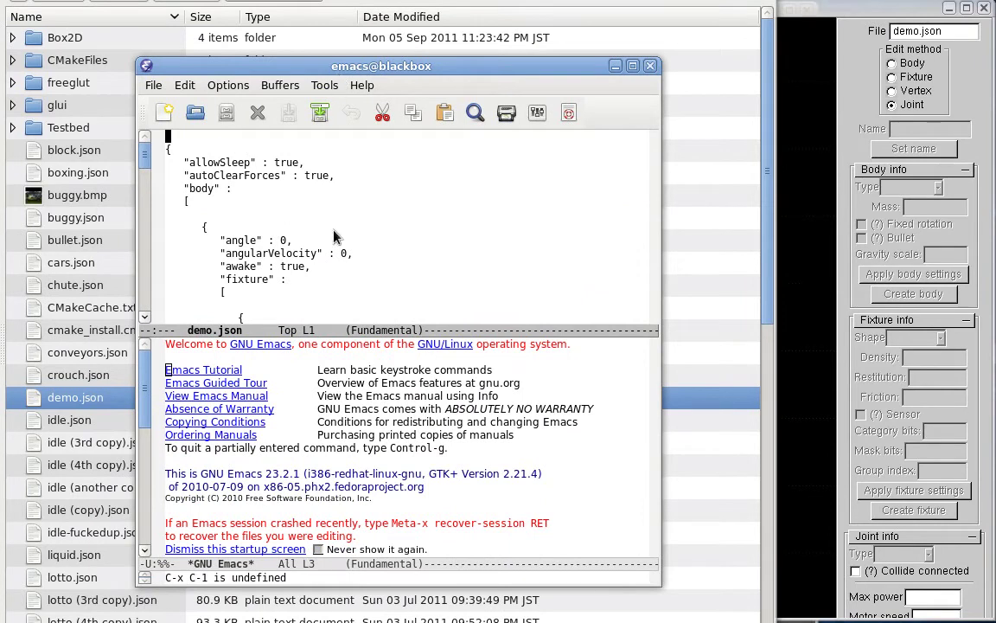
key(ctrl+x)
key(1)
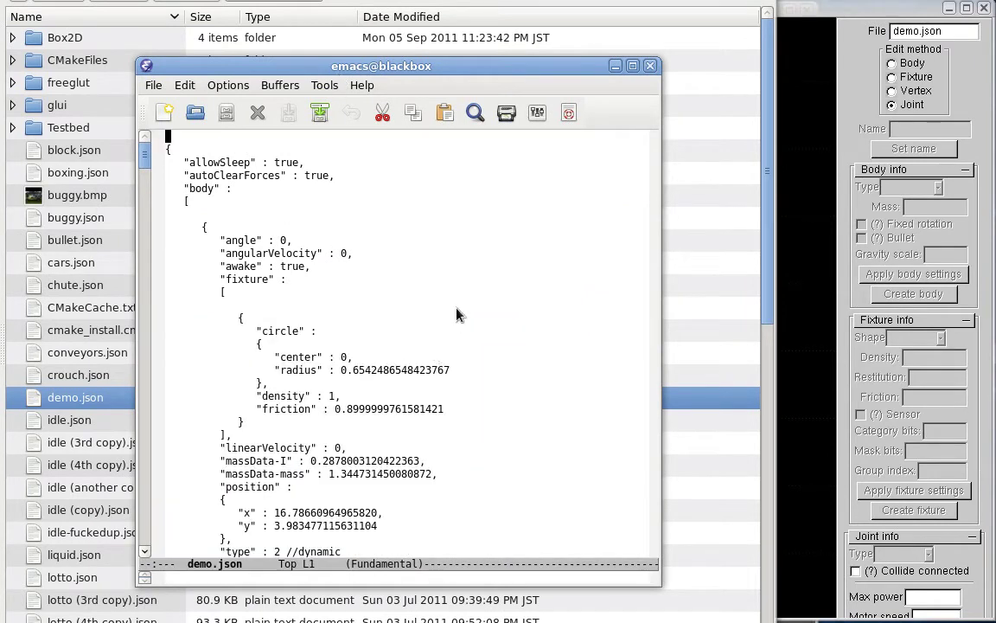
Examine the saved scene data in demo.json from beginning to end, widening the Emacs window to fit long lines
scroll(463, 318, up, 1)
click(419, 283)
scroll(426, 287, down, 6)
scroll(428, 298, down, 20)
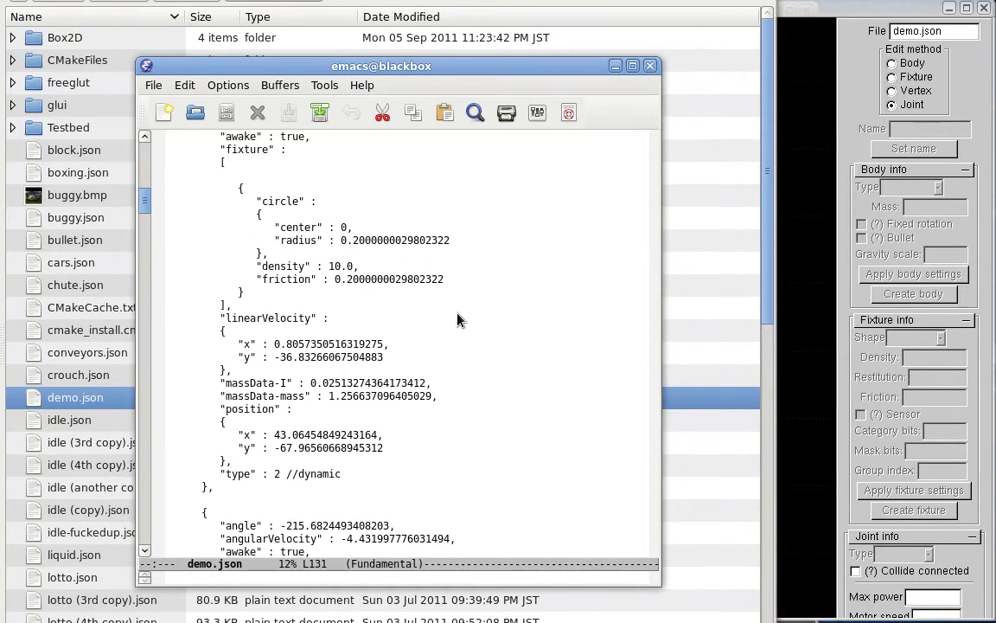
scroll(475, 335, down, 20)
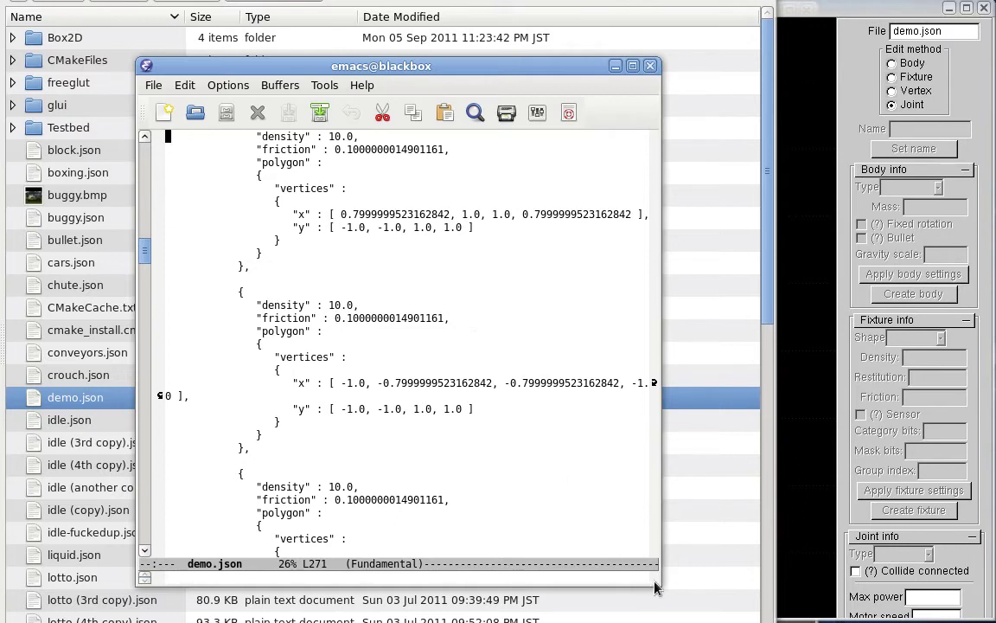
drag(659, 586, 794, 599)
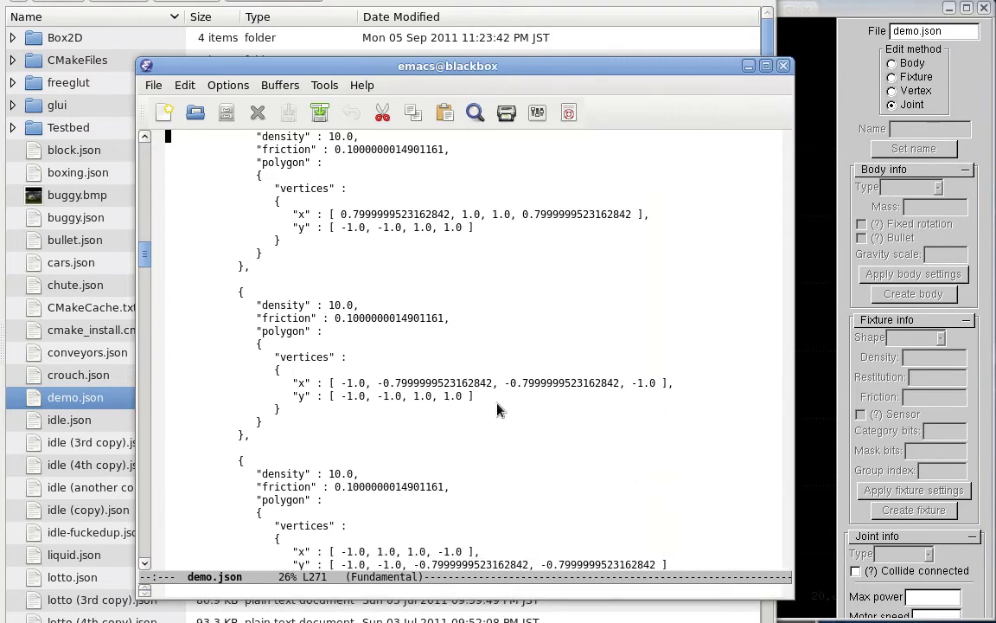
scroll(487, 346, down, 20)
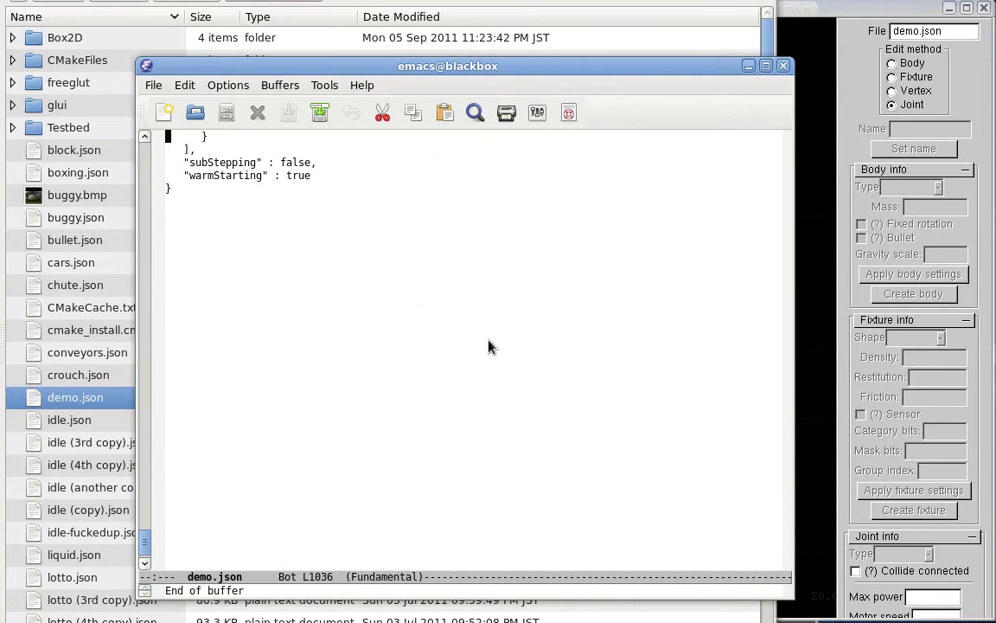
scroll(484, 348, up, 4)
scroll(483, 350, up, 20)
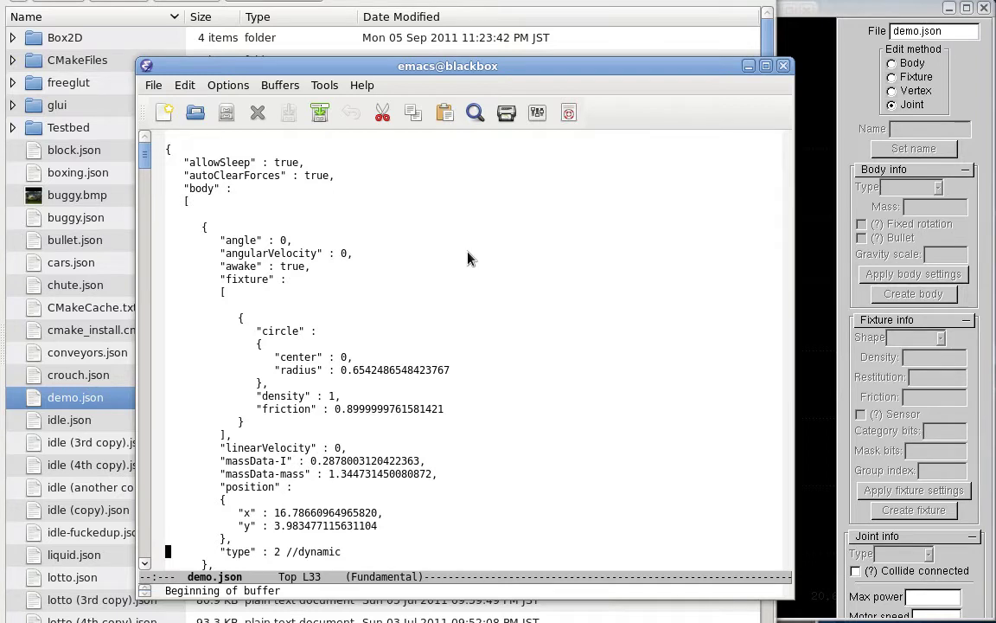
Close Emacs, return to the R.U.B.E. window and inspect the revolute joint at the car's rear wheel
key(ctrl+x)
key(ctrl+c)
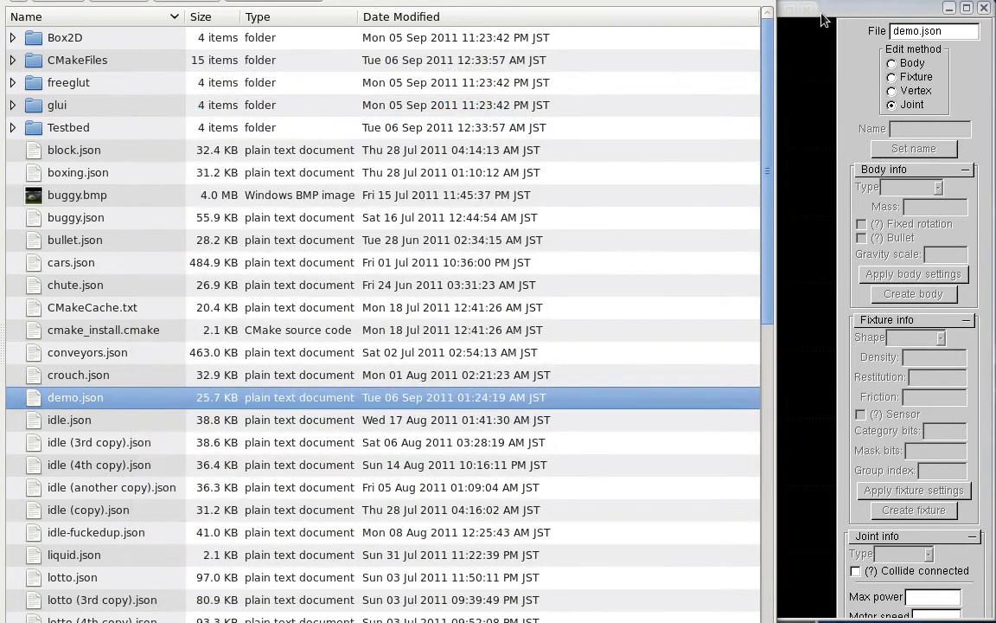
click(735, 5)
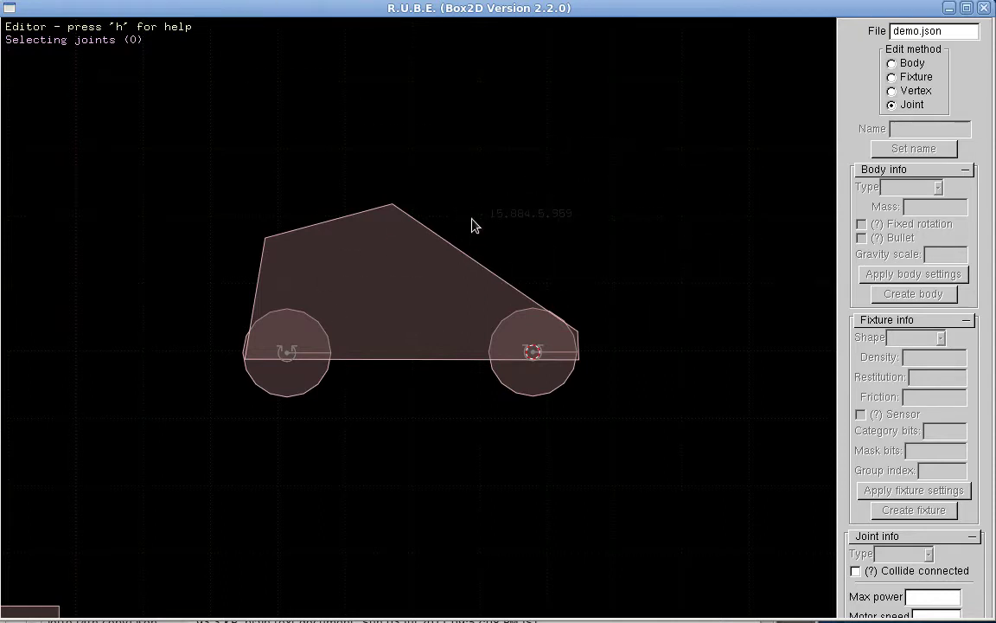
right_drag(471, 219, 478, 247)
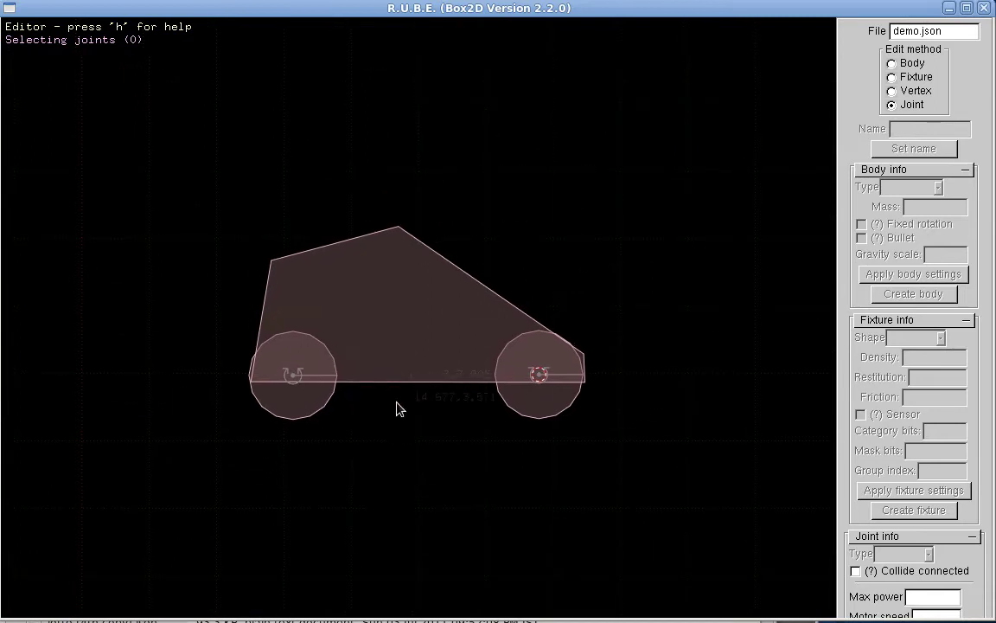
mouse_move(294, 383)
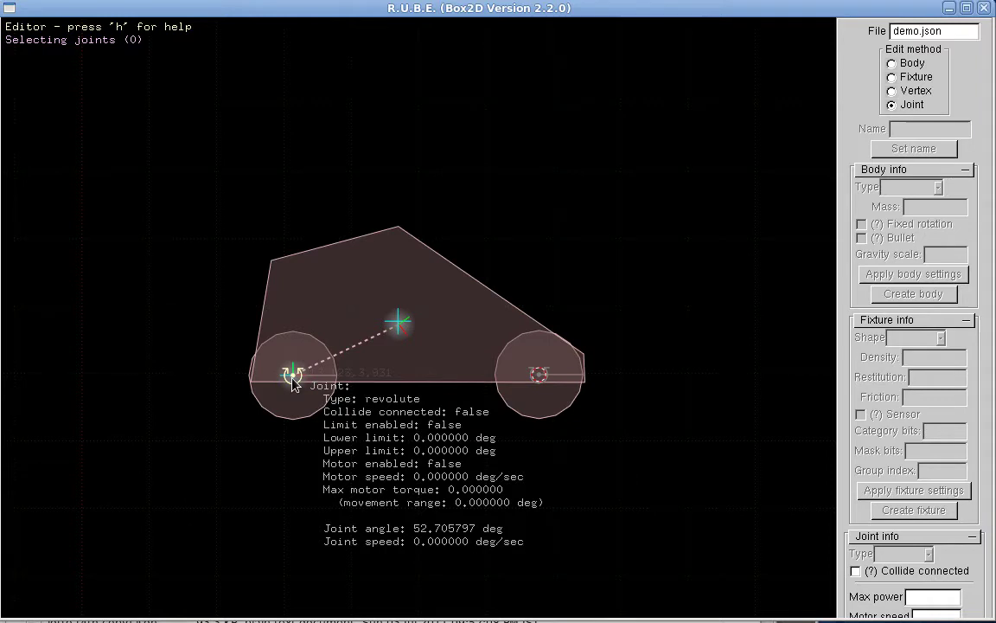
right_drag(123, 404, 492, 444)
scroll(221, 405, down, 8)
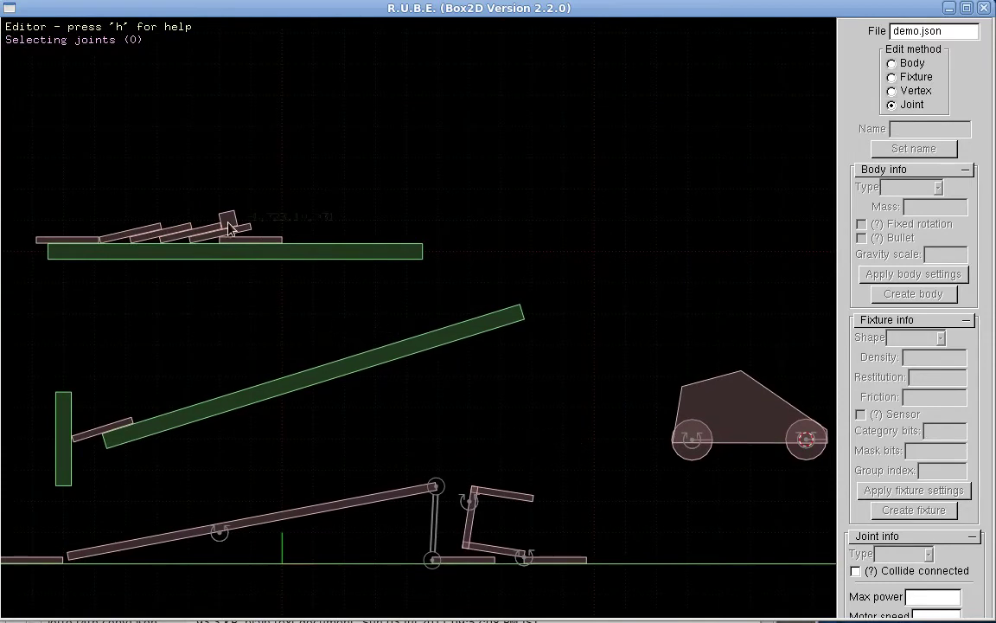
right_drag(400, 349, 327, 318)
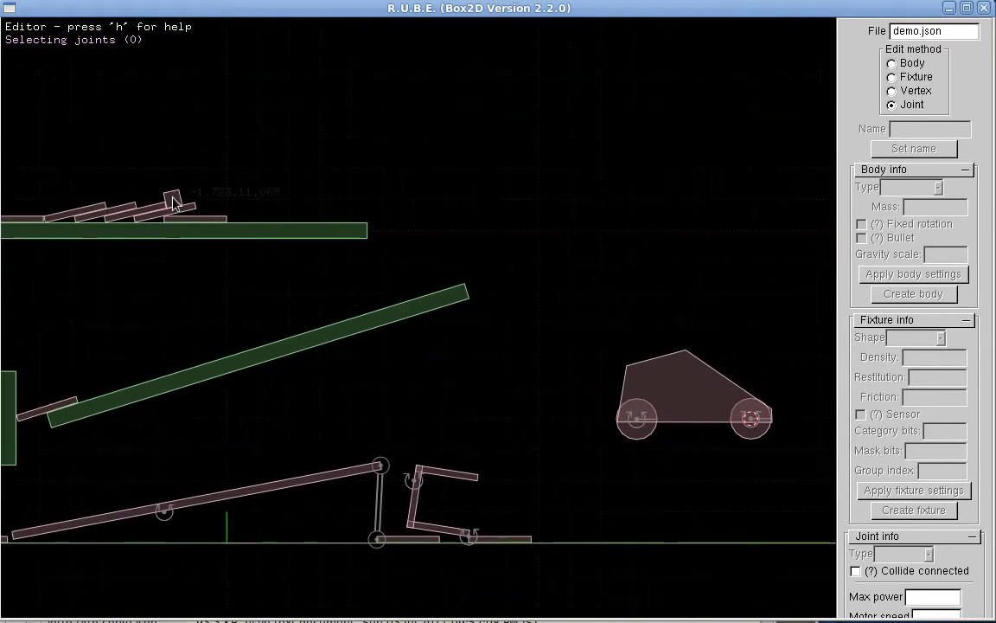
Name the small square body resting on the toppled dominoes "pendulum" and check its body details
key(b)
scroll(212, 173, up, 1)
scroll(209, 166, up, 10)
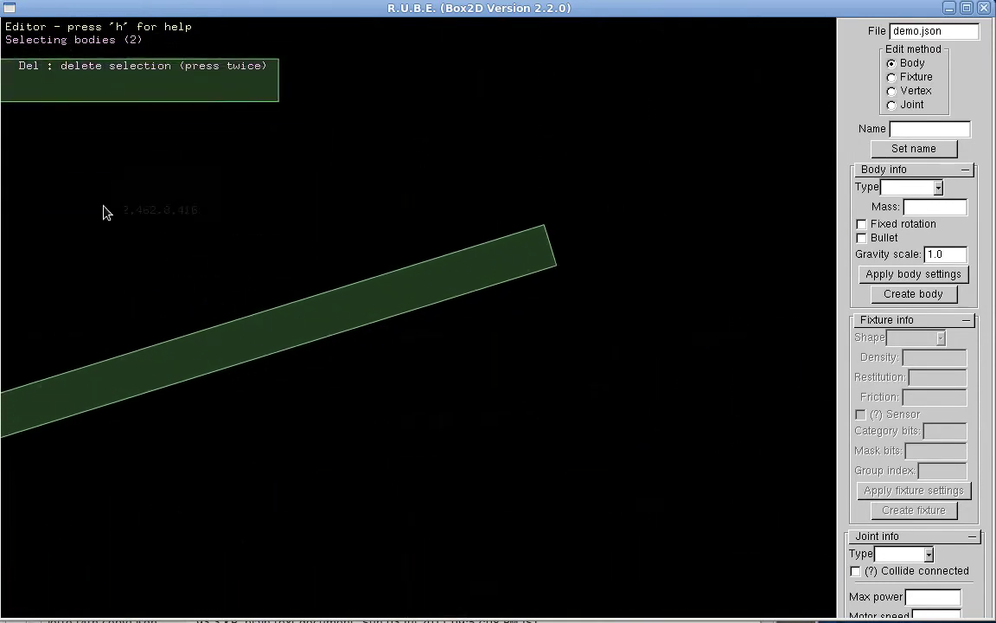
right_drag(106, 203, 518, 510)
right_drag(354, 266, 589, 271)
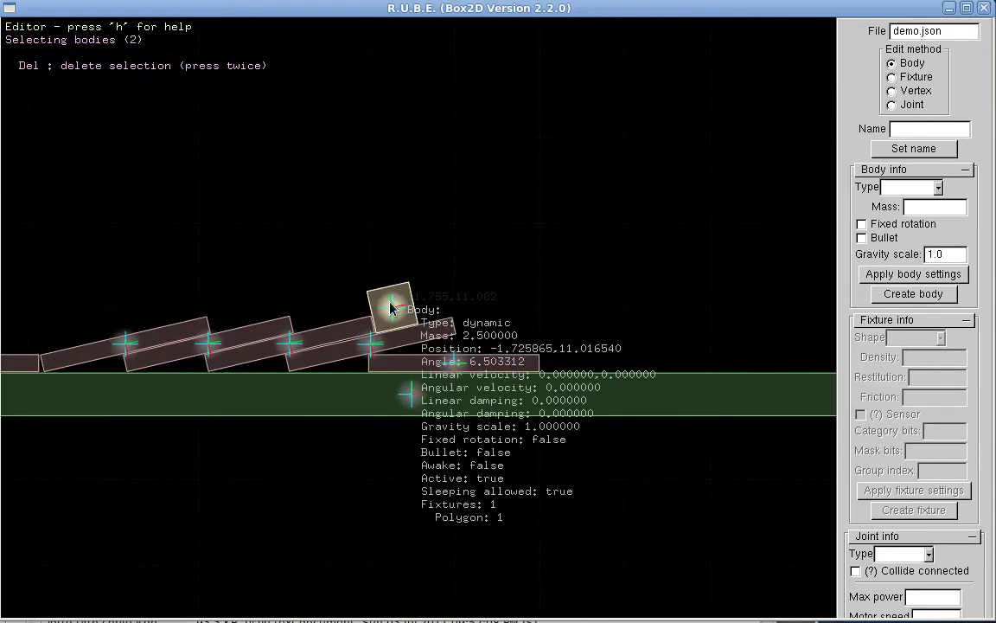
click(392, 304)
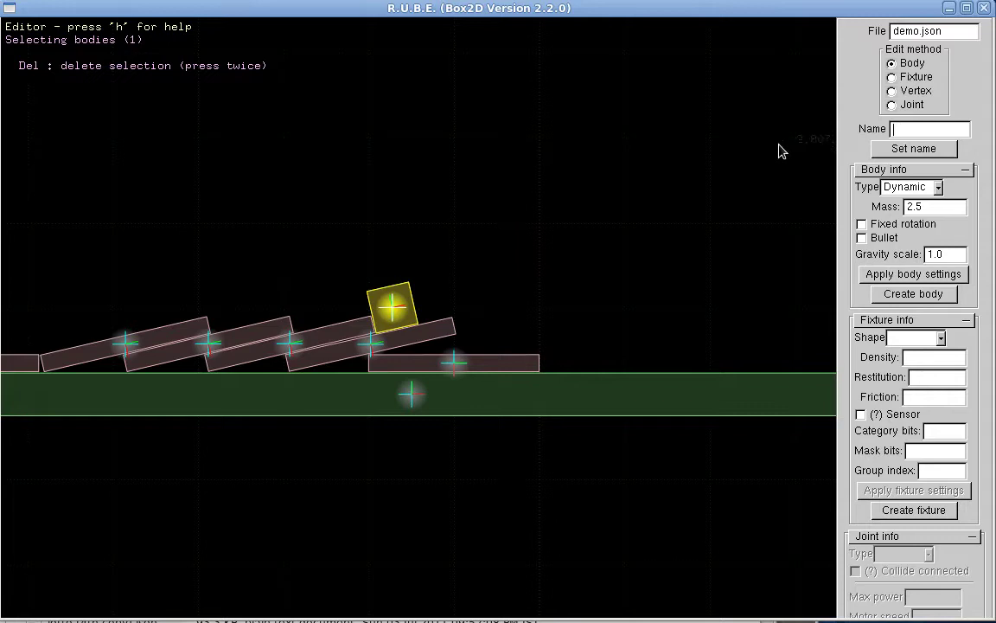
text(pendulum)
click(913, 149)
right_drag(533, 192, 490, 171)
mouse_move(389, 285)
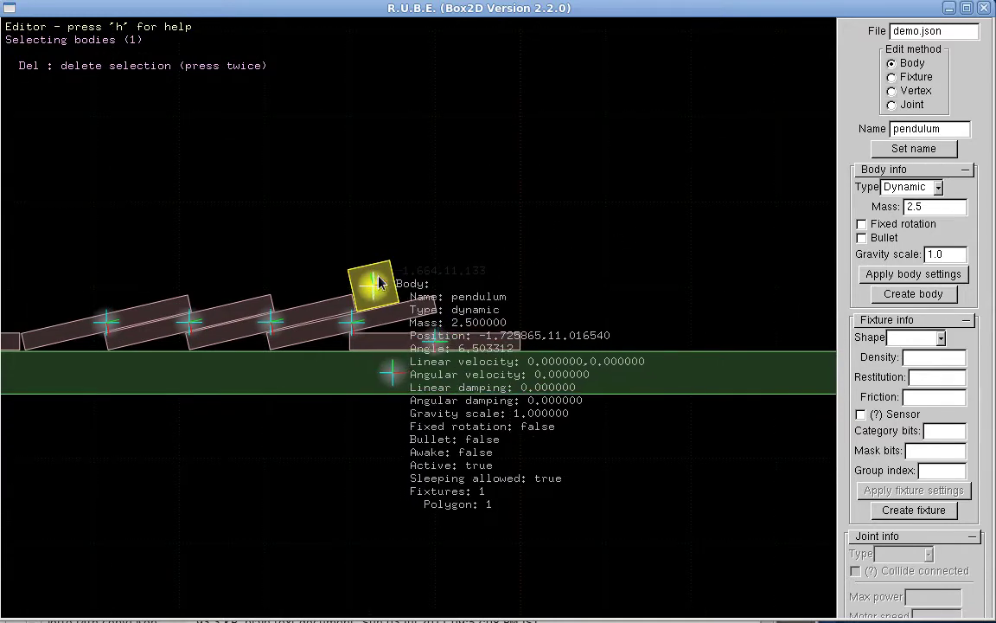
Name the revolute joint at the car's rear wheel "rearaxle" and save the scene to demo.json
scroll(460, 285, down, 12)
right_drag(562, 303, 154, 158)
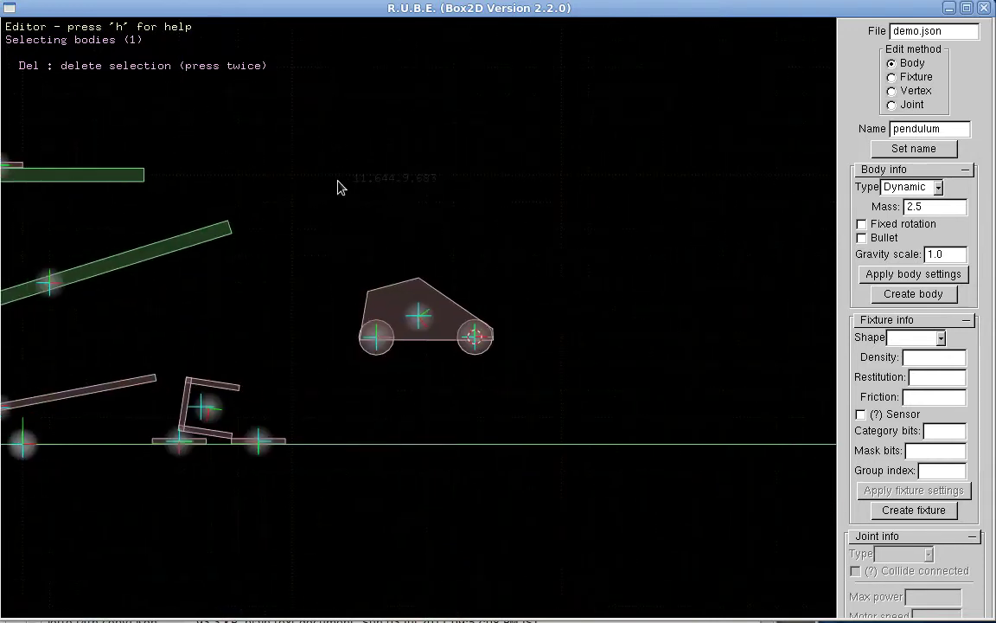
scroll(344, 285, up, 8)
scroll(347, 290, down, 2)
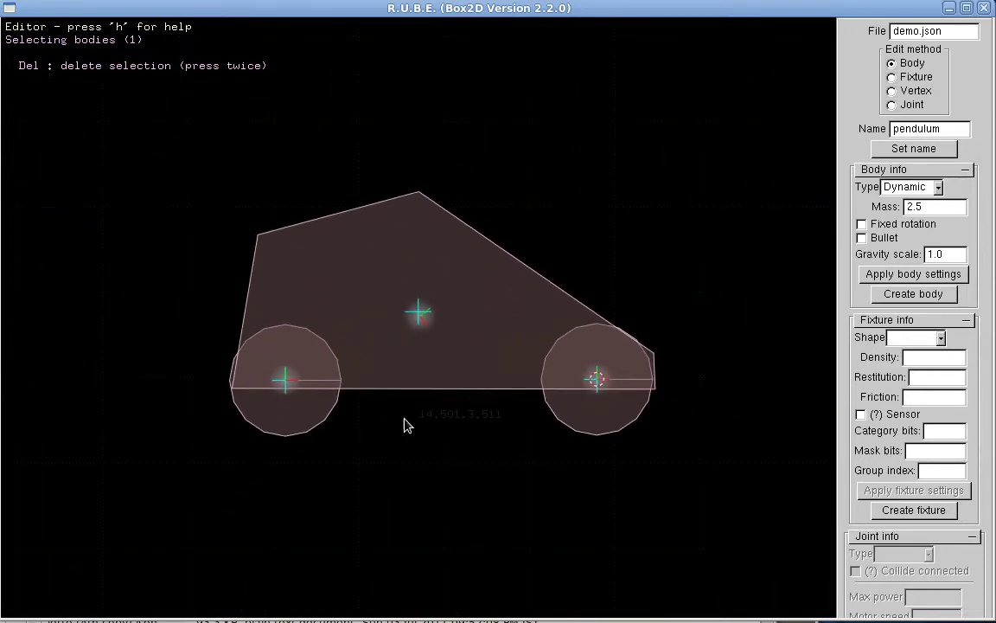
right_drag(412, 425, 434, 422)
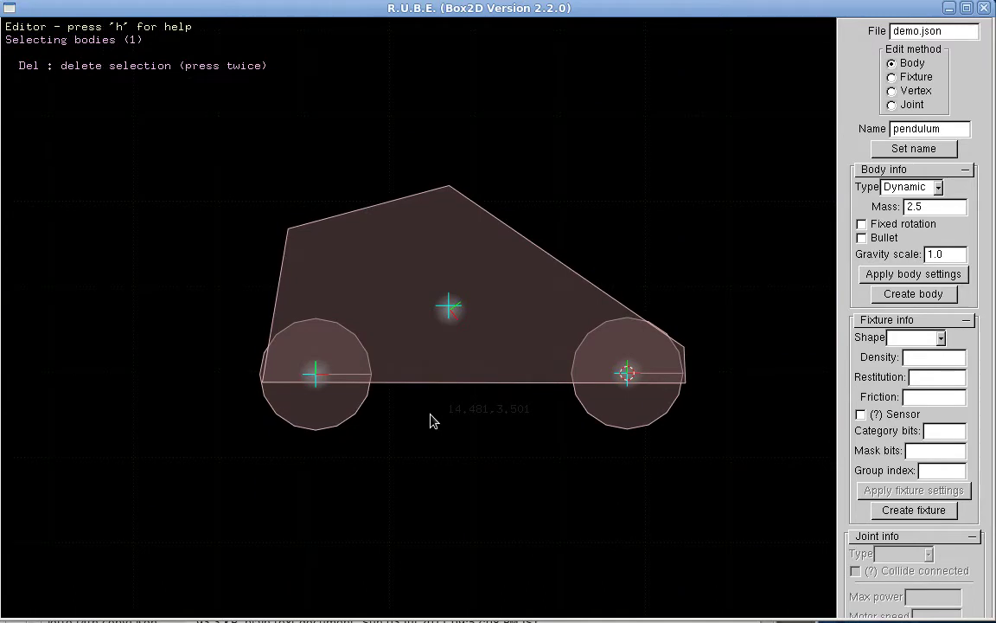
key(j)
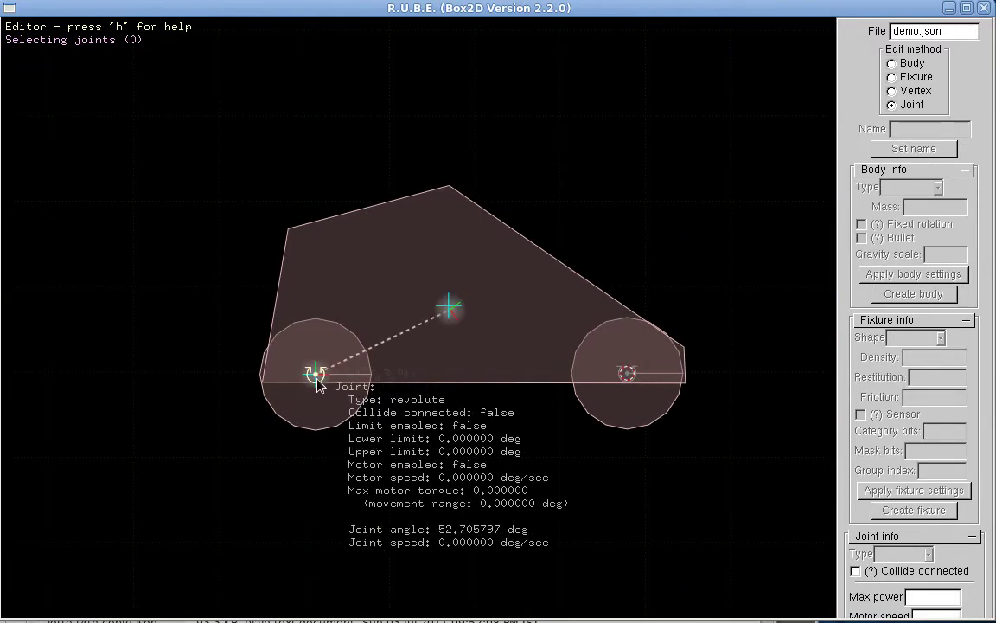
click(317, 374)
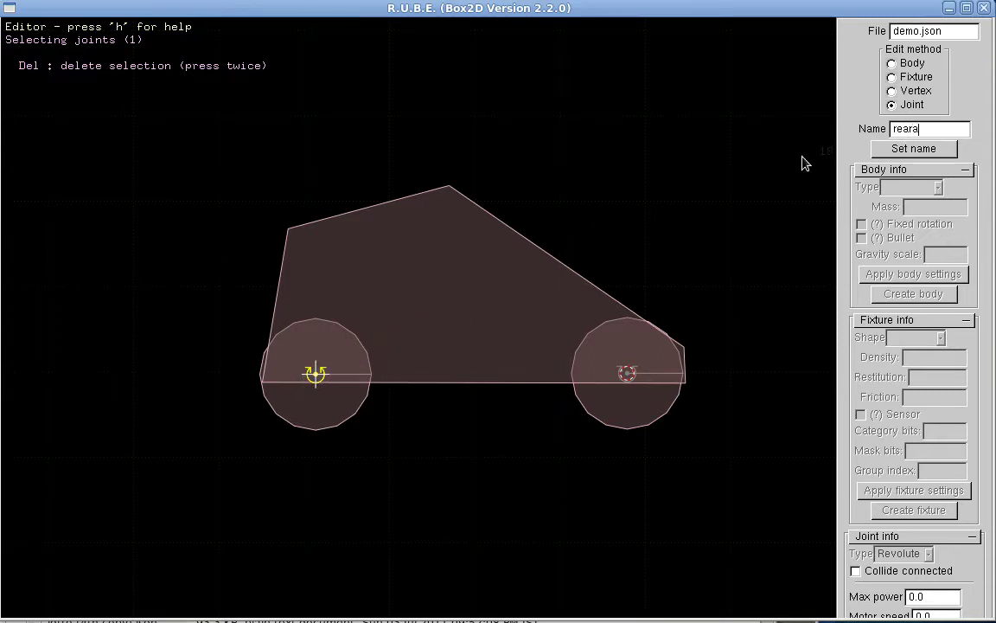
text(xle)
click(908, 148)
mouse_move(304, 374)
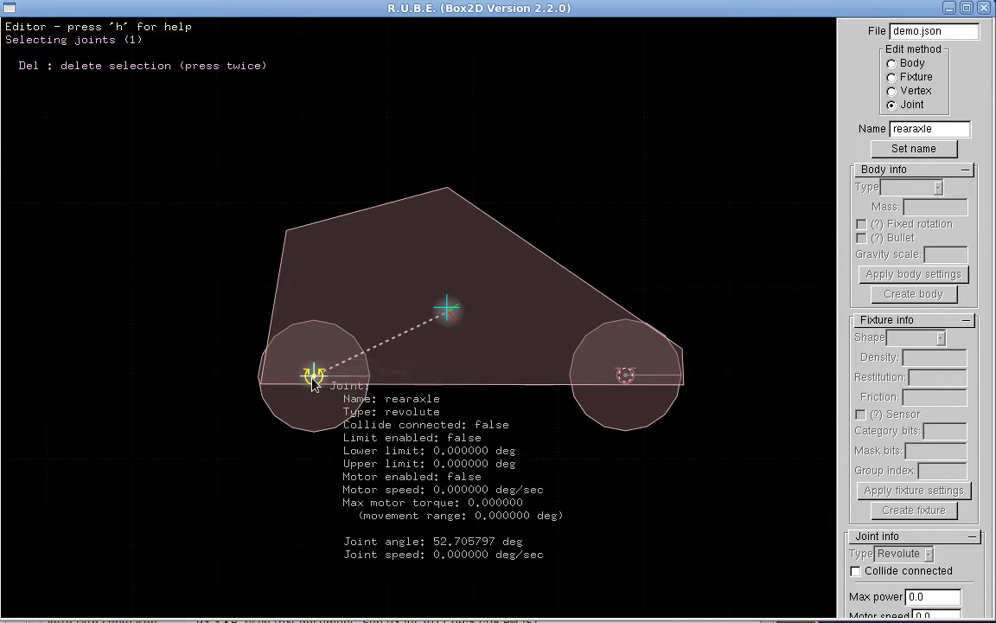
key(ctrl+s)
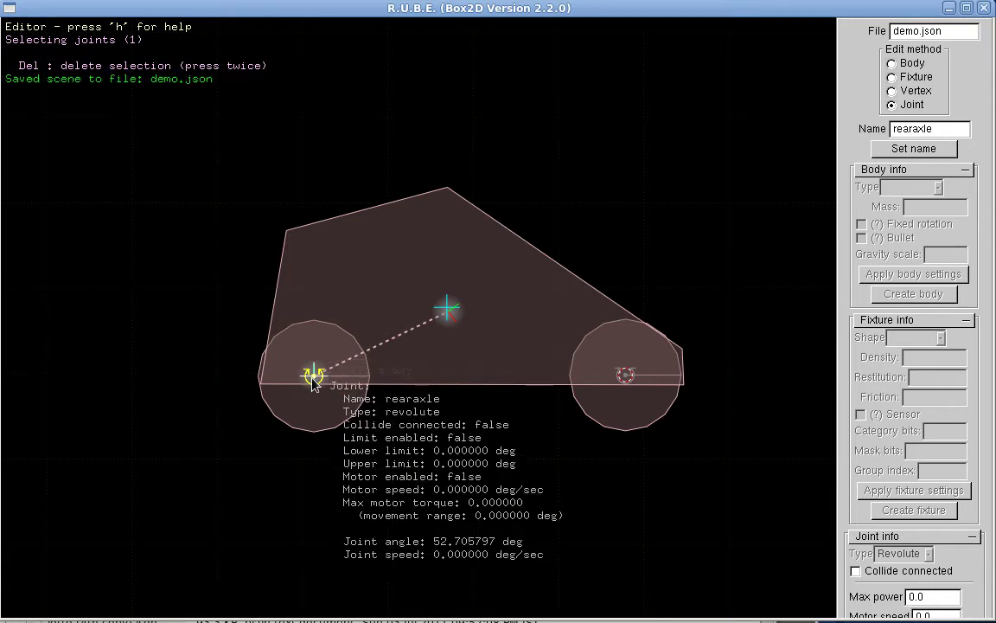
Switch to the file manager and reopen the updated demo.json in Emacs, hiding the welcome buffer
key(alt+Tab)
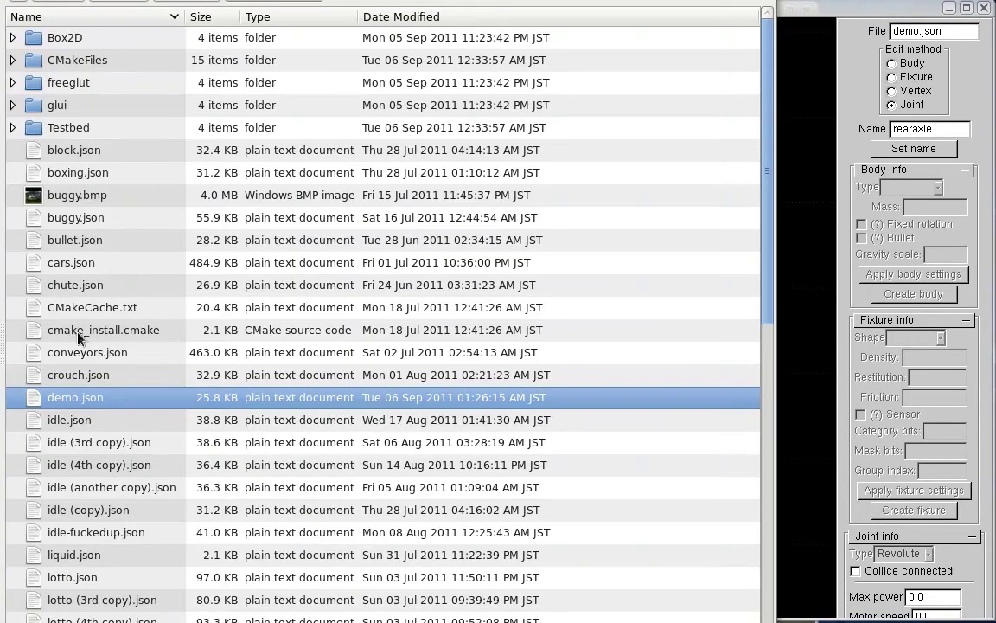
right_click(90, 397)
click(152, 430)
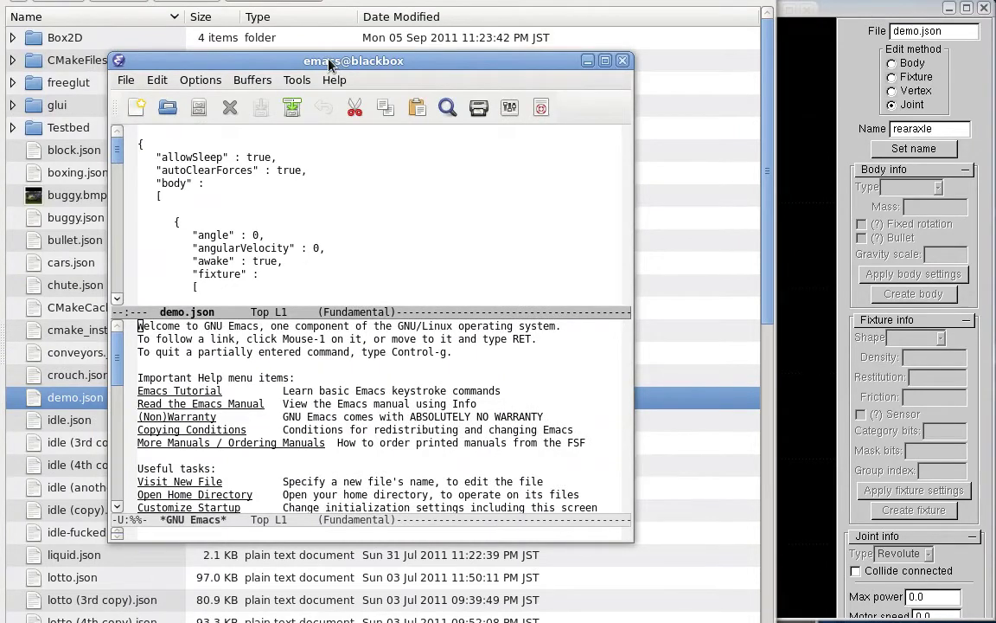
key(ctrl+x)
key(1)
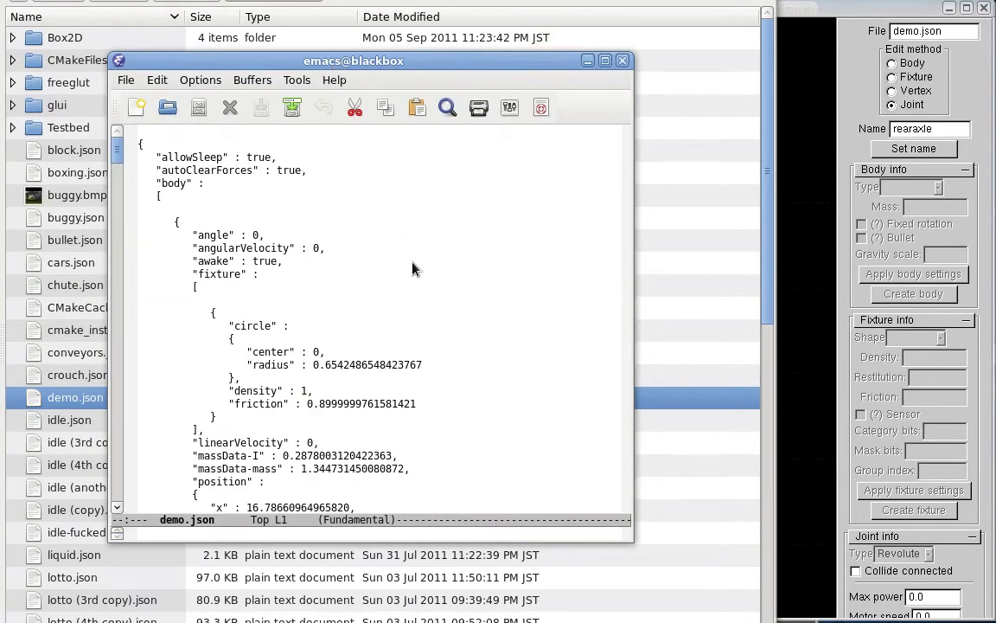
Search demo.json for "axle", examine the revolute joint entry with its "rearaxle" name line, and close Emacs
key(ctrl+s)
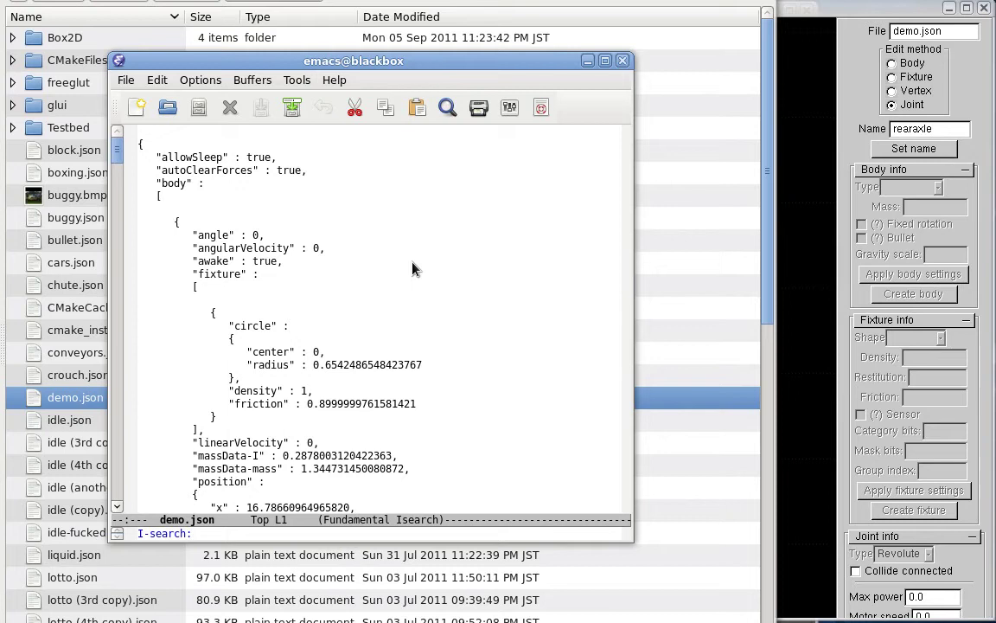
text(axle)
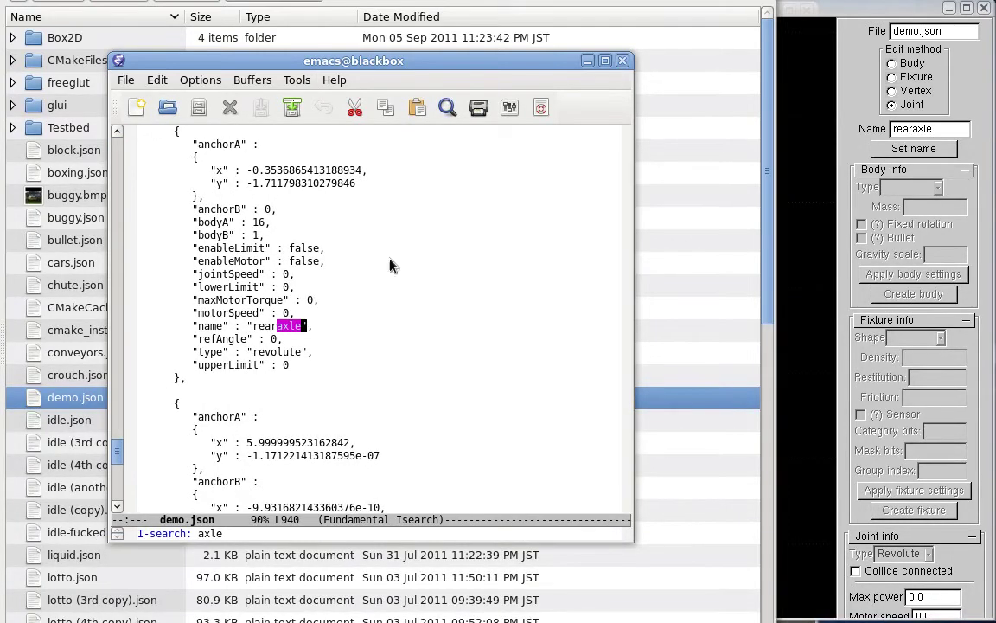
scroll(324, 327, up, 1)
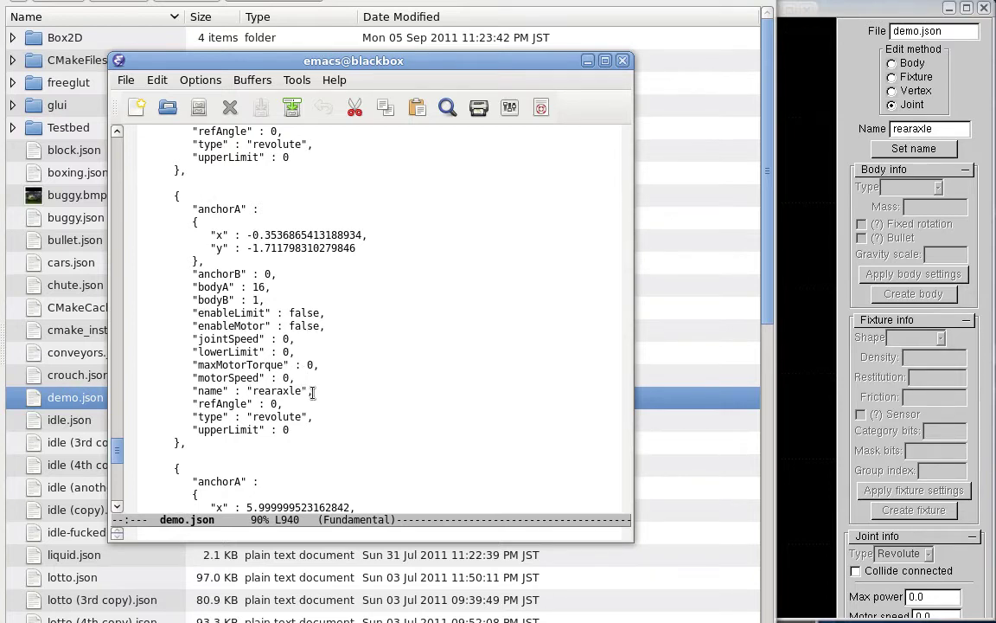
drag(311, 391, 302, 378)
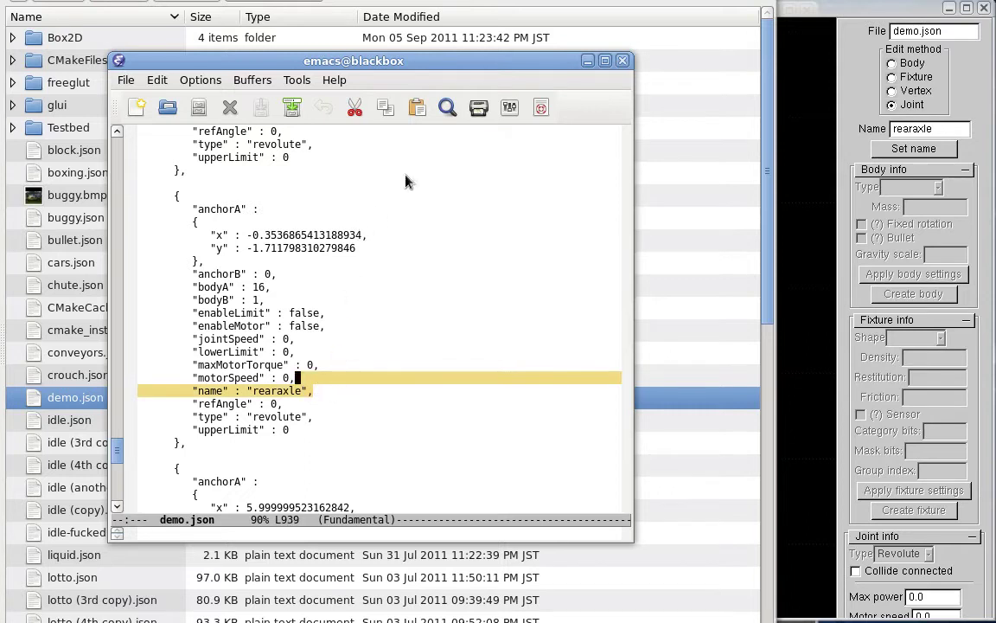
click(624, 61)
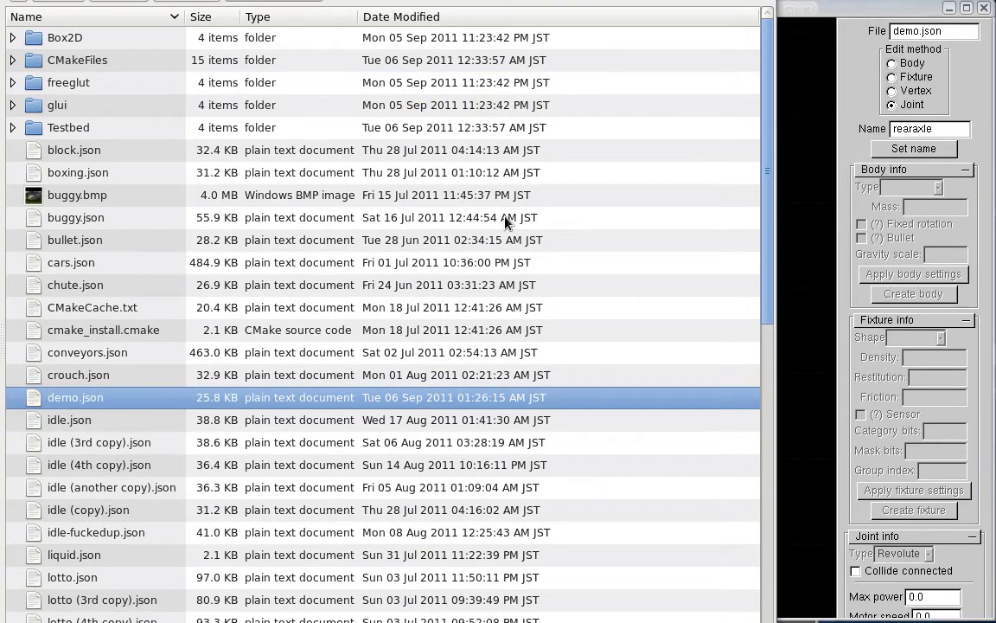
Switch to R.U.B.E., run the Dominos simulation and pull the car along the ground to test its wheel joints
click(804, 13)
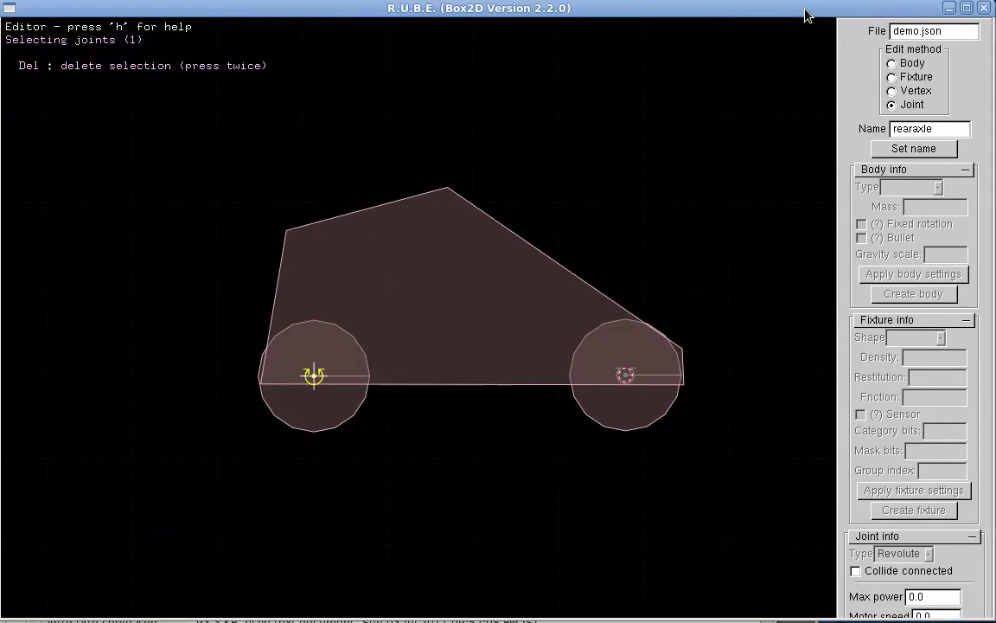
right_drag(487, 238, 467, 251)
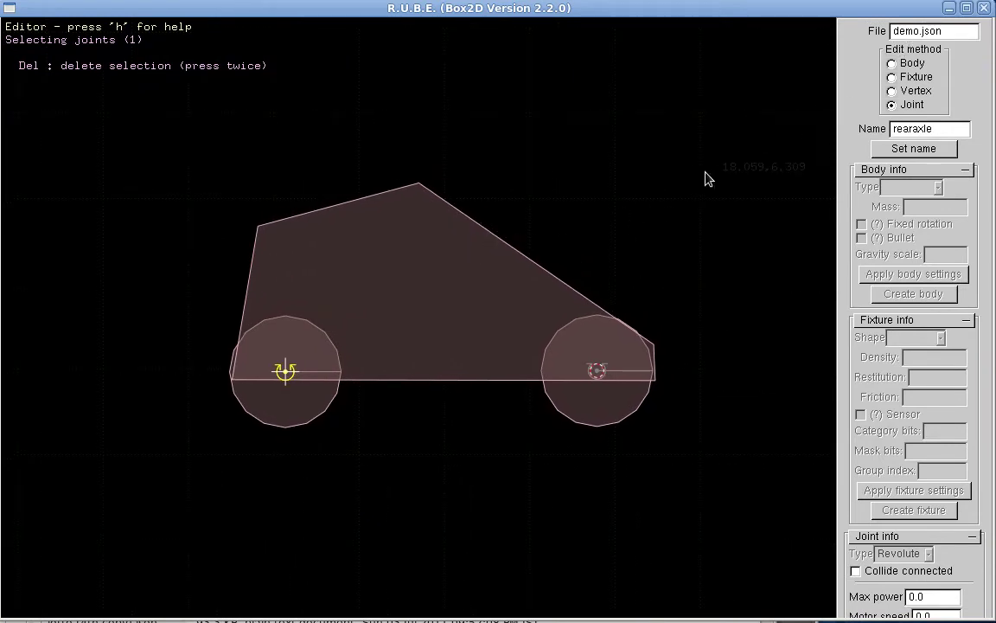
key(space)
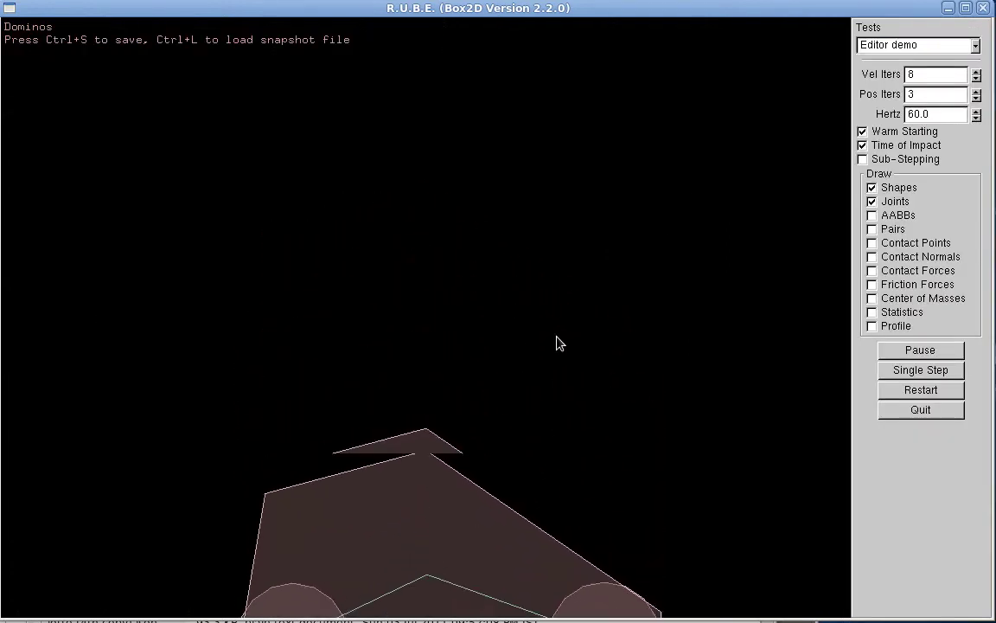
right_drag(551, 288, 546, 154)
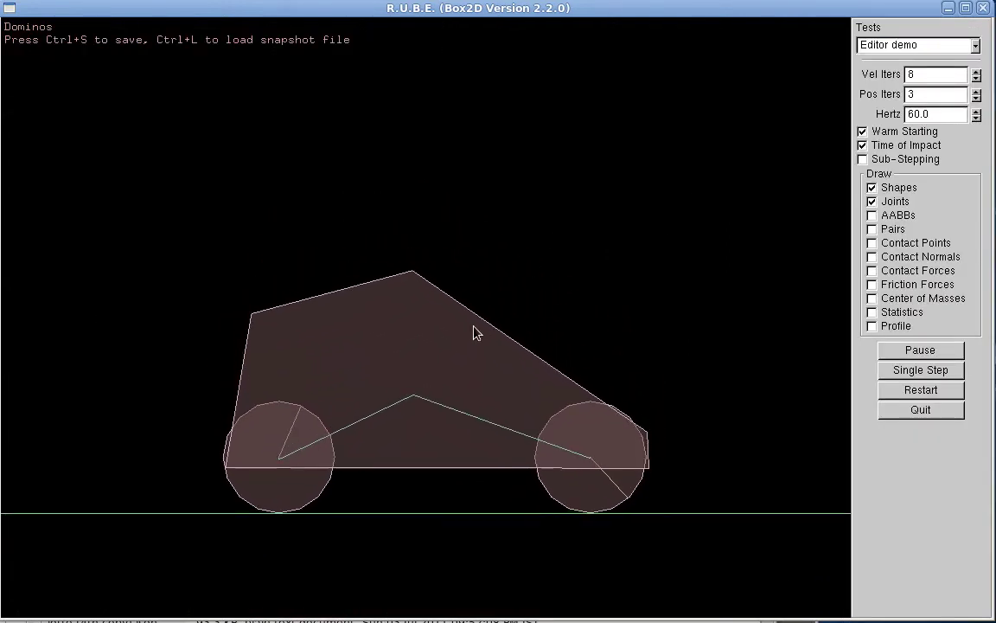
drag(404, 334, 424, 357)
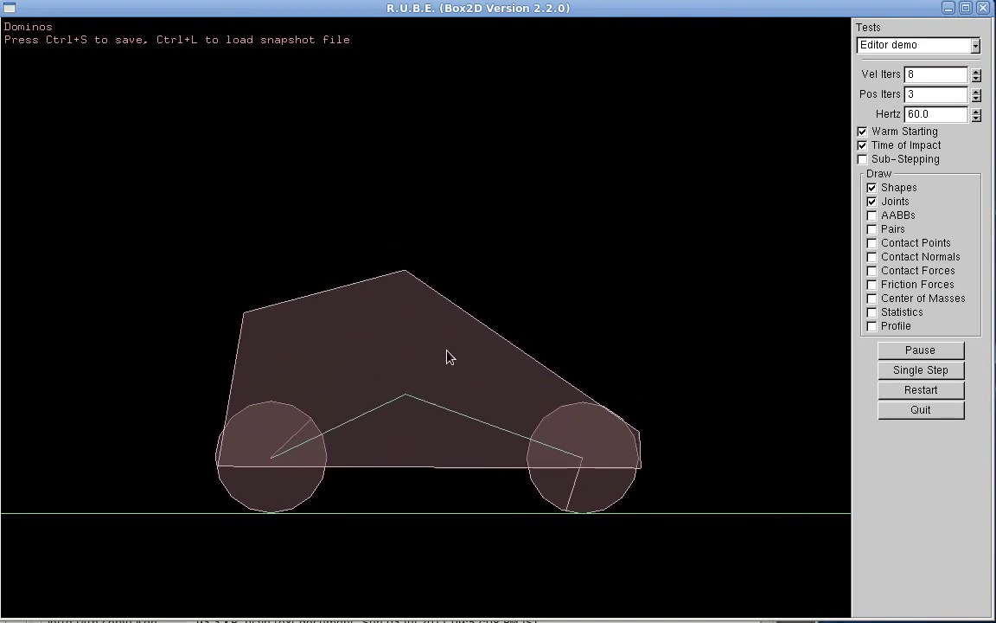
right_drag(440, 346, 435, 308)
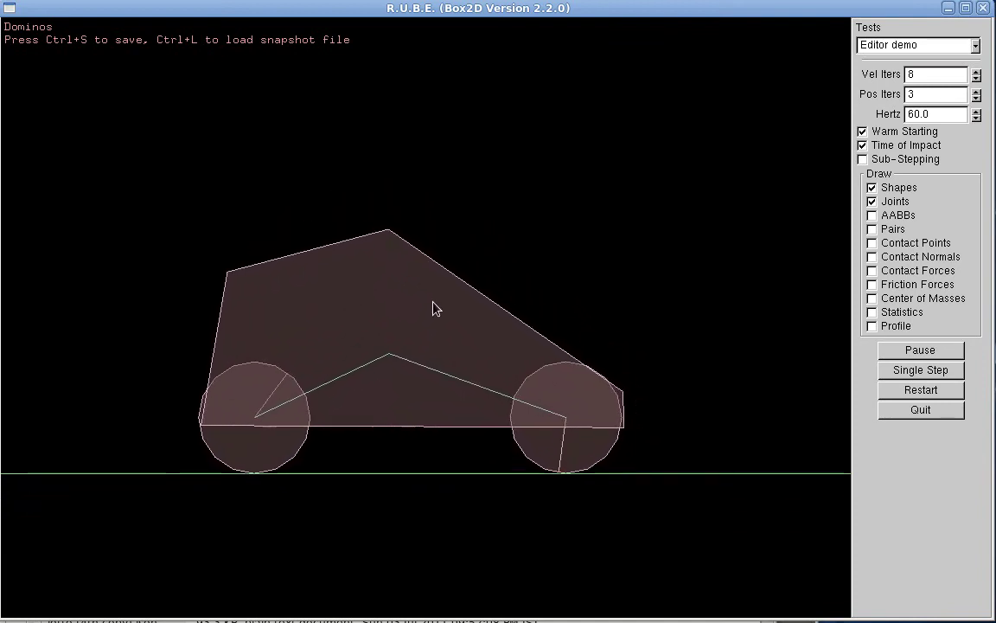
scroll(436, 308, down, 10)
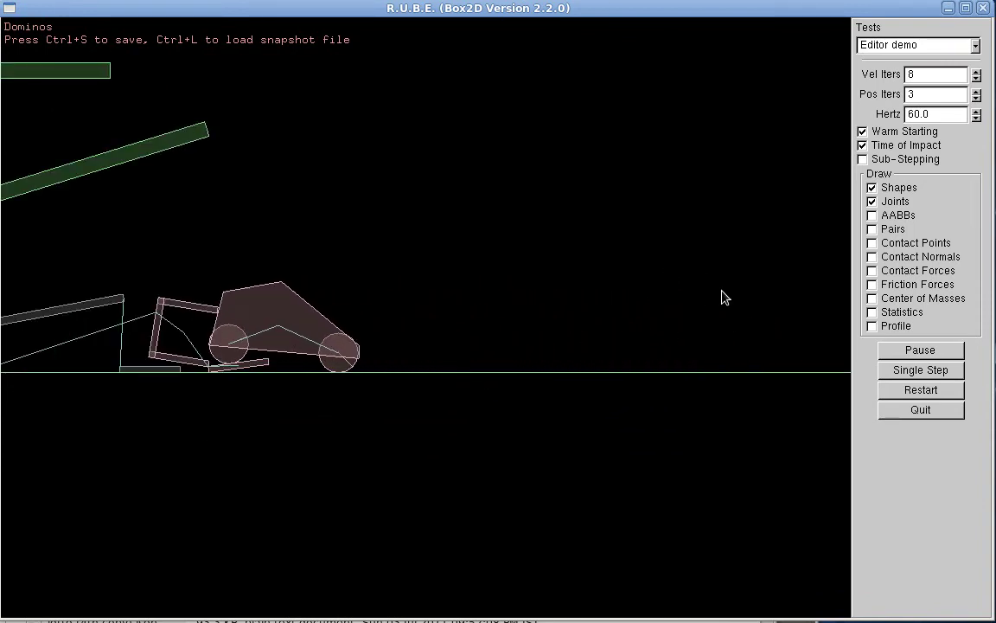
Load the Editor demo test and switch to EditorDemo.h in Qt Creator
click(904, 45)
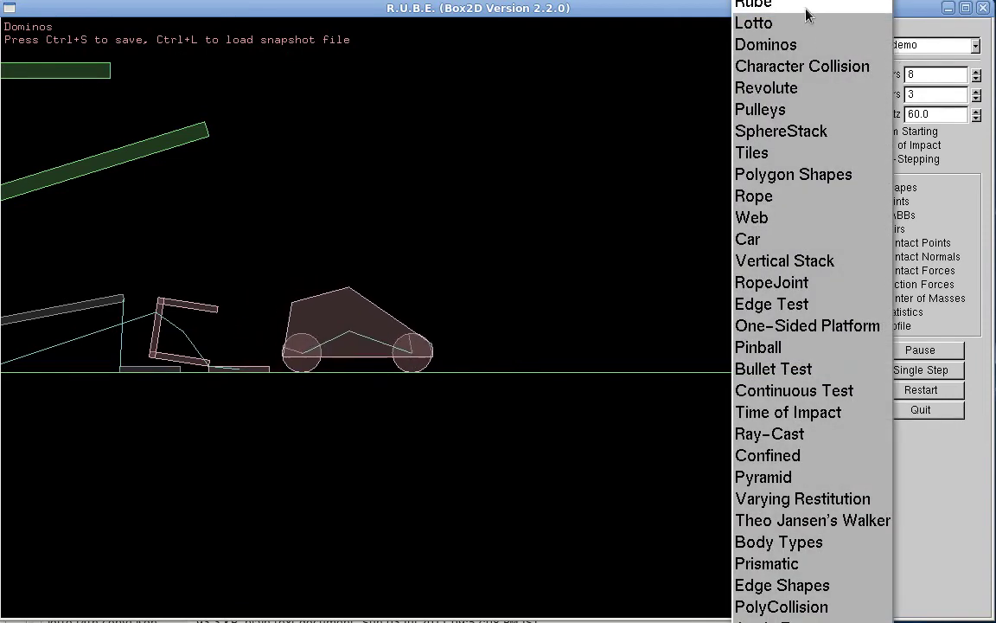
click(778, 1)
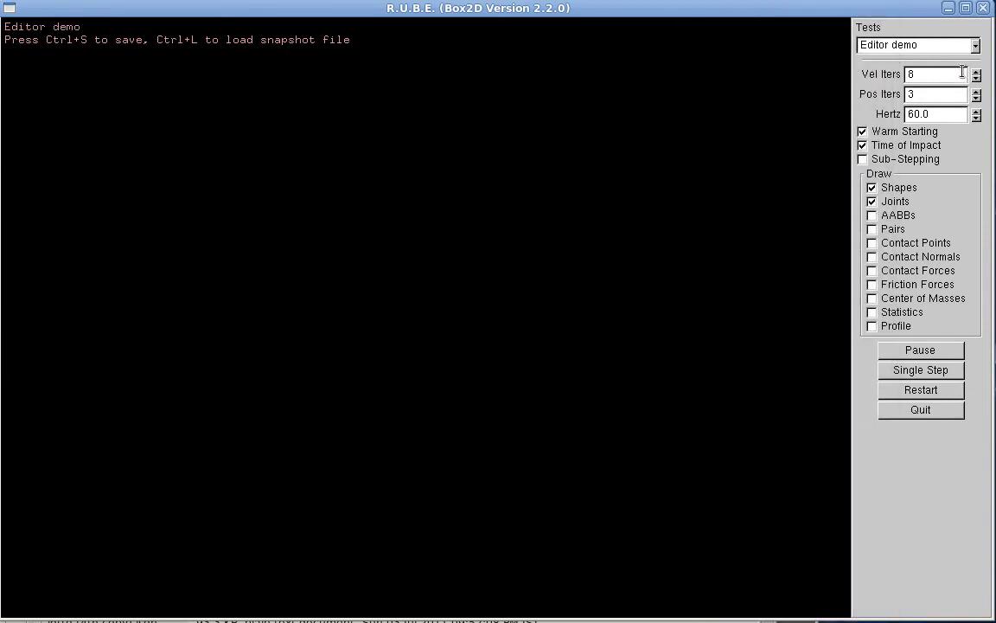
click(891, 47)
click(901, 48)
key(alt+Tab)
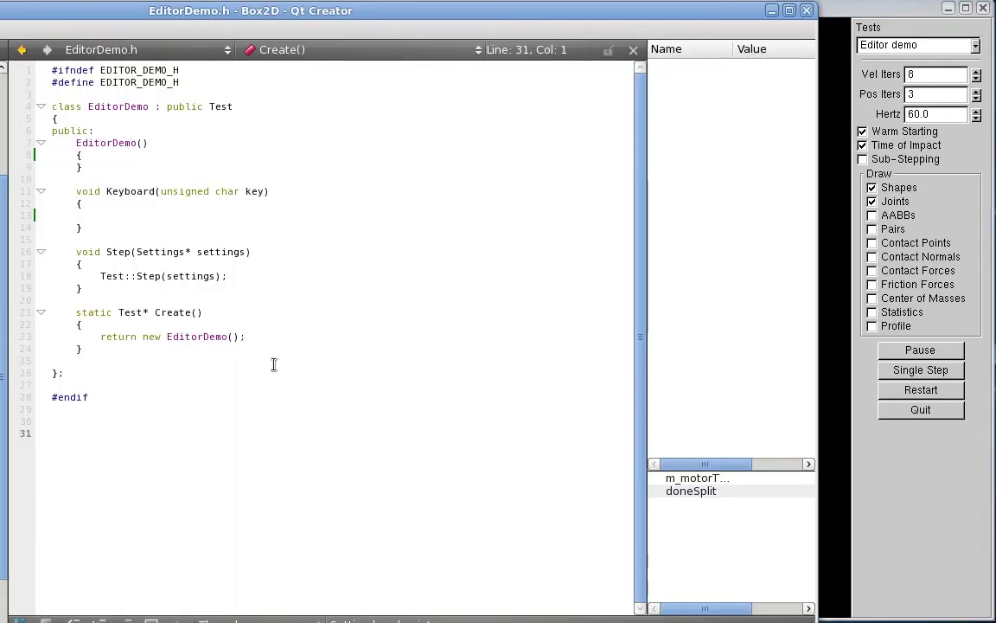
Examine the EditorDemo class skeleton, including its constructor and the Keyboard, Step and Create functions
click(276, 325)
key(Up)
key(Up)
key(Left)
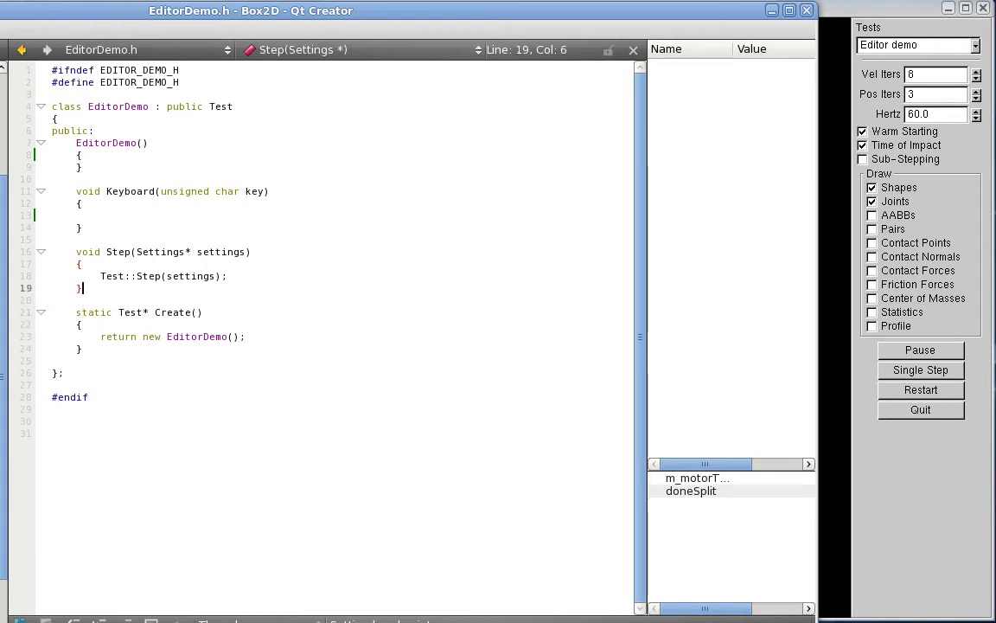
key(Up)
key(Up)
key(Up)
key(Up)
key(Up)
key(Up)
key(Up)
key(Up)
key(Up)
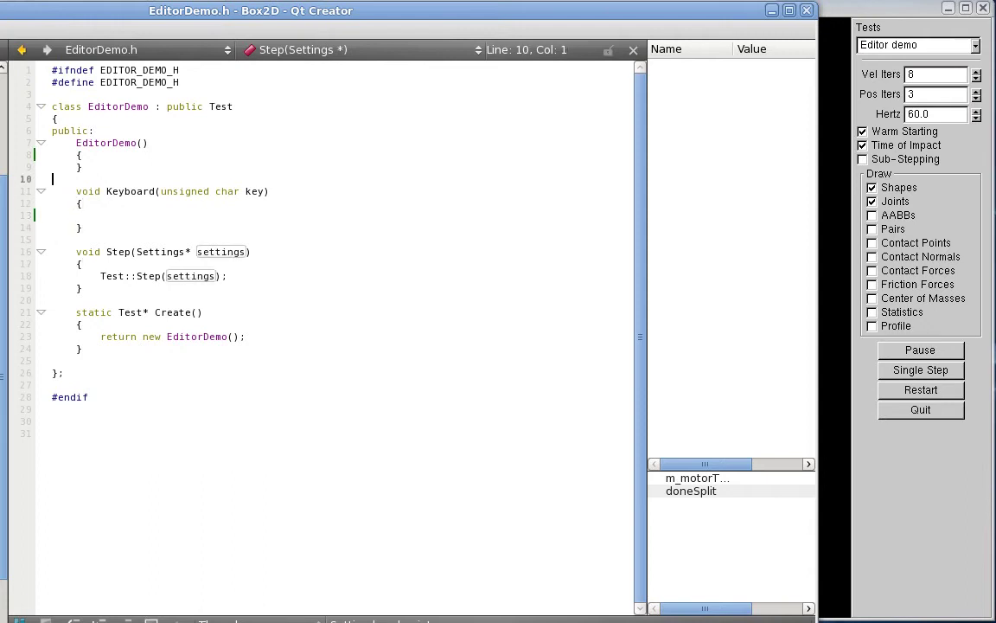
key(Left)
key(Up)
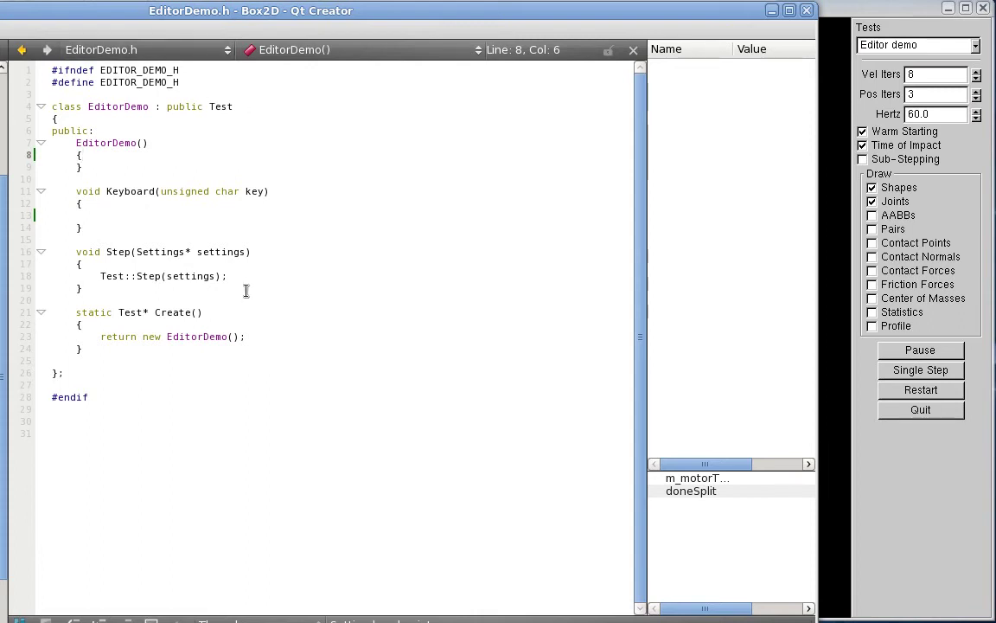
drag(98, 165, 101, 144)
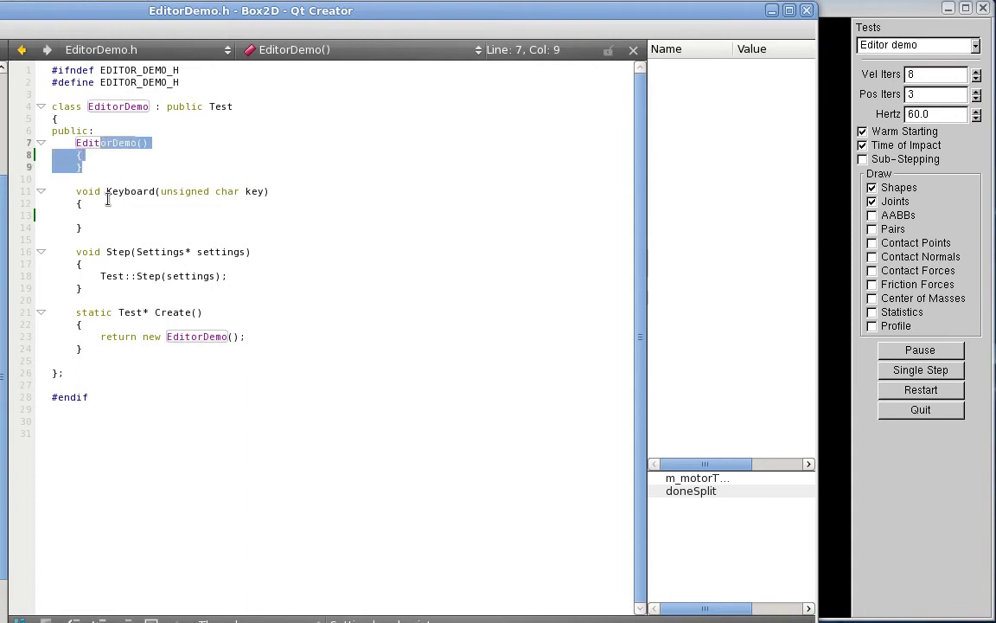
drag(118, 191, 136, 290)
click(122, 227)
click(137, 289)
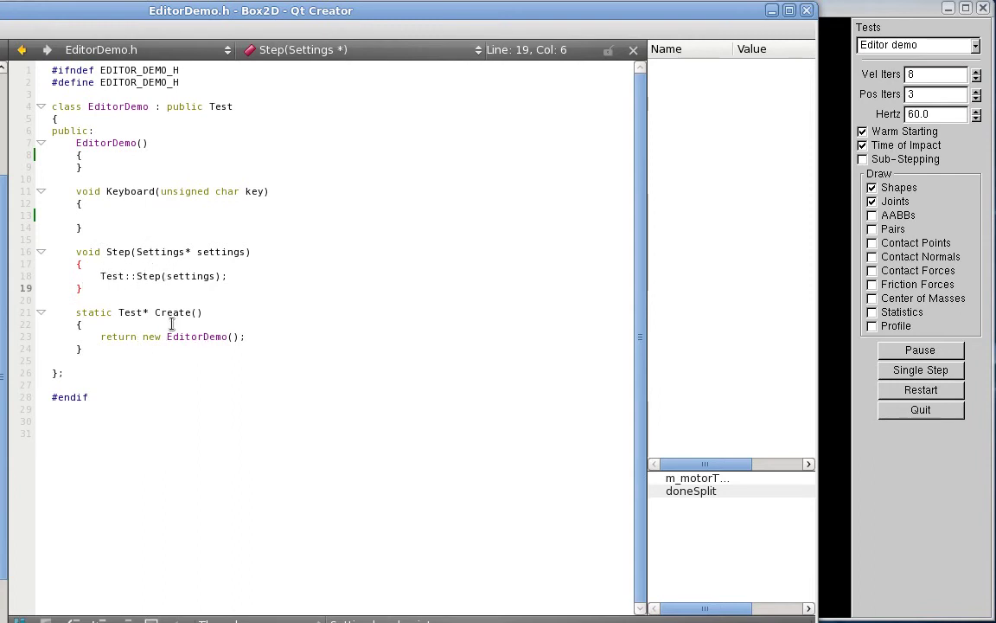
click(305, 336)
click(119, 337)
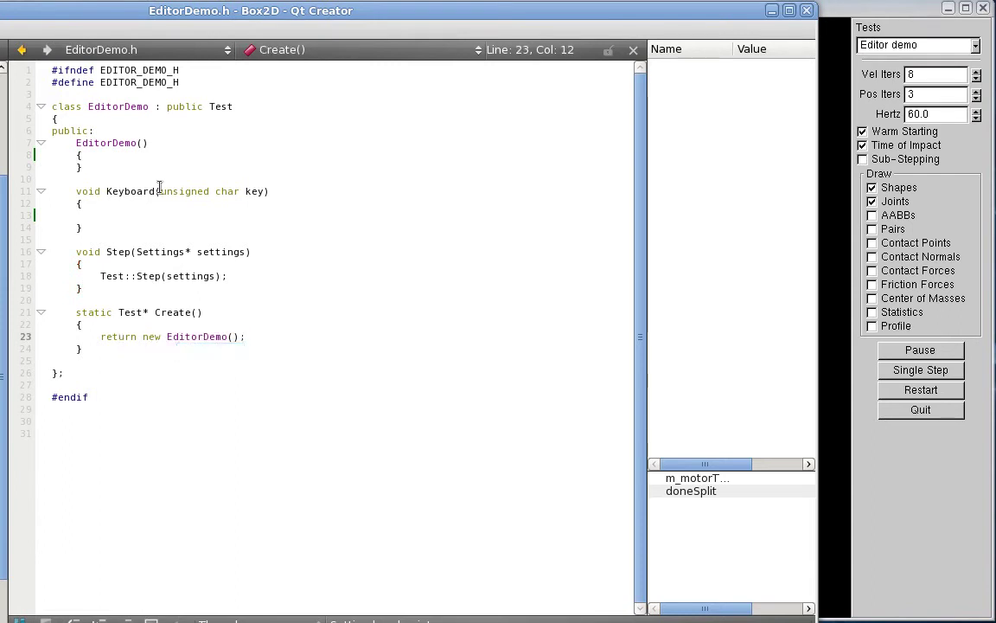
In the EditorDemo constructor, add the comment "//load world from JSON file", declare b2dJson json, and set b2World* world = json.readFromFile("demo.json")
click(149, 153)
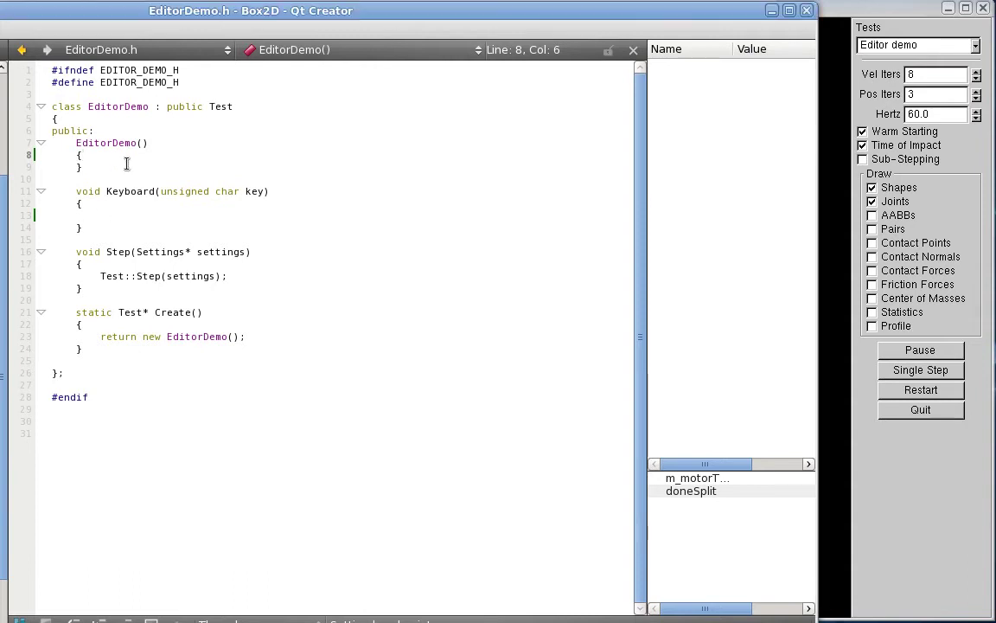
key(Return)
text(//load world from JSON file b2dJson json; b2World* world = json.readFromFile("demo.json");)
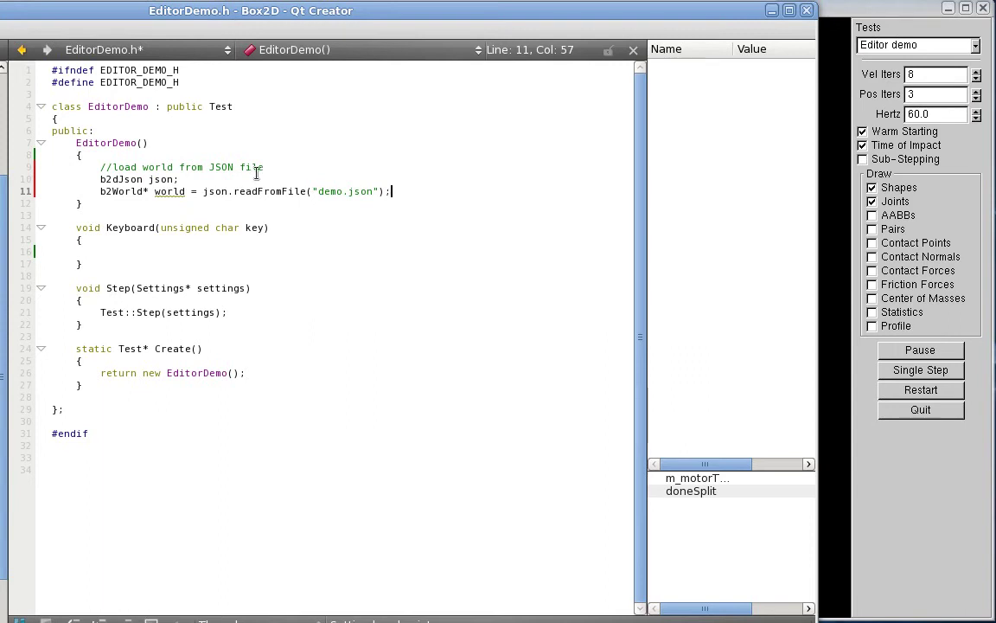
click(151, 195)
double_click(129, 192)
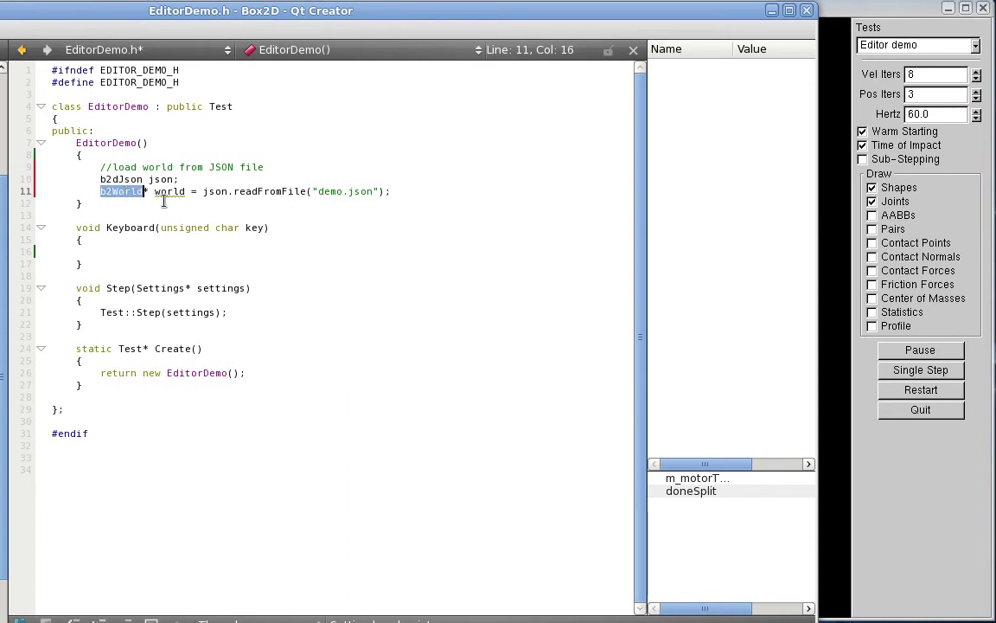
click(392, 193)
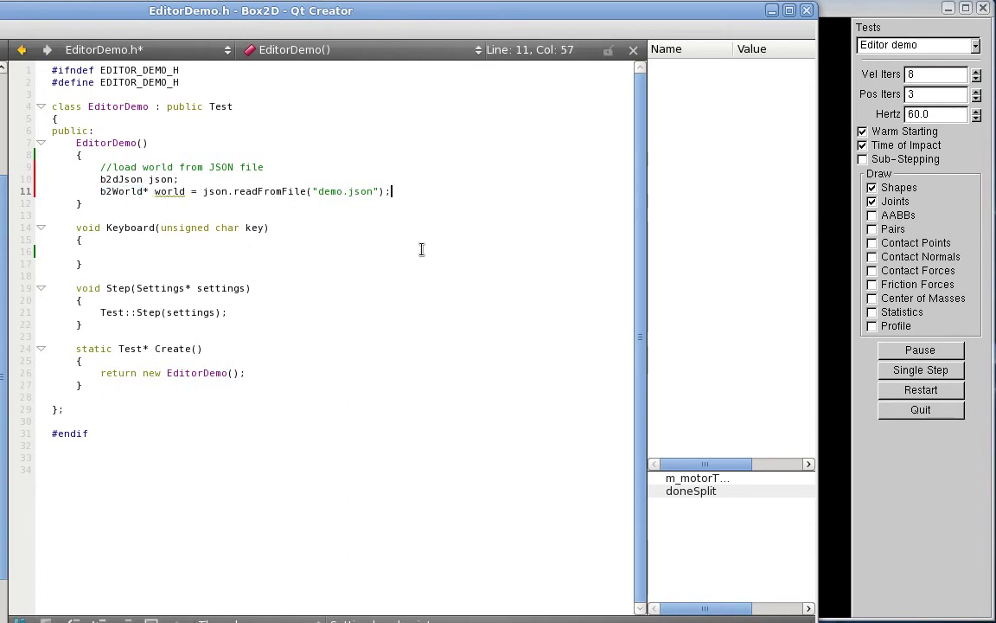
Add a commented if ( world ) block replacing m_world with world and re-setting m_groundBody from a b2BodyDef, SetContactListener(this) and SetDebugDraw(&m_debugDraw)
key(Return)
key(Return)
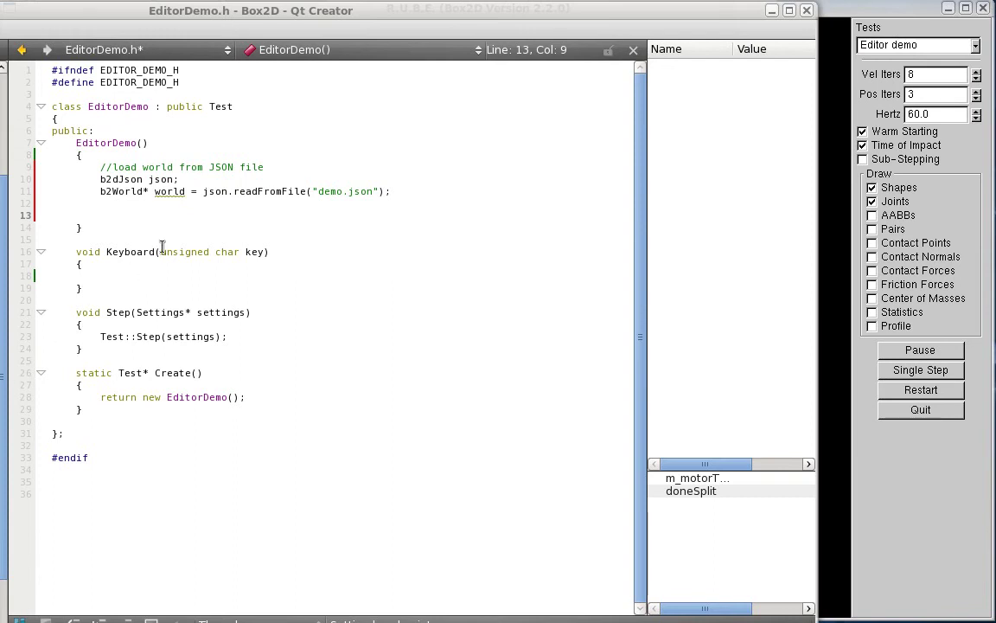
click(184, 217)
text(if ( world ) {             //replace testbed's world             delete m_world;             m_world = world;              //re-set standard testbed stuff             b2BodyDef bodyDef;             m_groundBody = m_world->CreateBody(&bodyDef);//needed for testbed mousejoint             m_world->SetContactListener(this);             m_world->SetDebugDraw(&m_debugDraw);         })
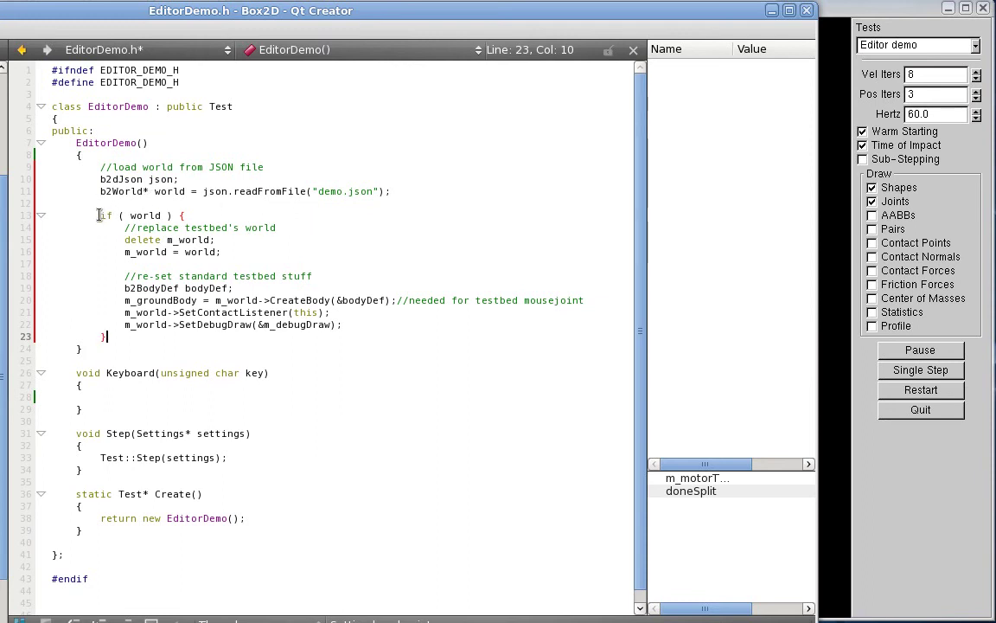
Examine the world check, the readFromFile call and the lines replacing m_world and re-setting the testbed objects
drag(99, 216, 158, 215)
click(162, 215)
click(143, 215)
click(173, 191)
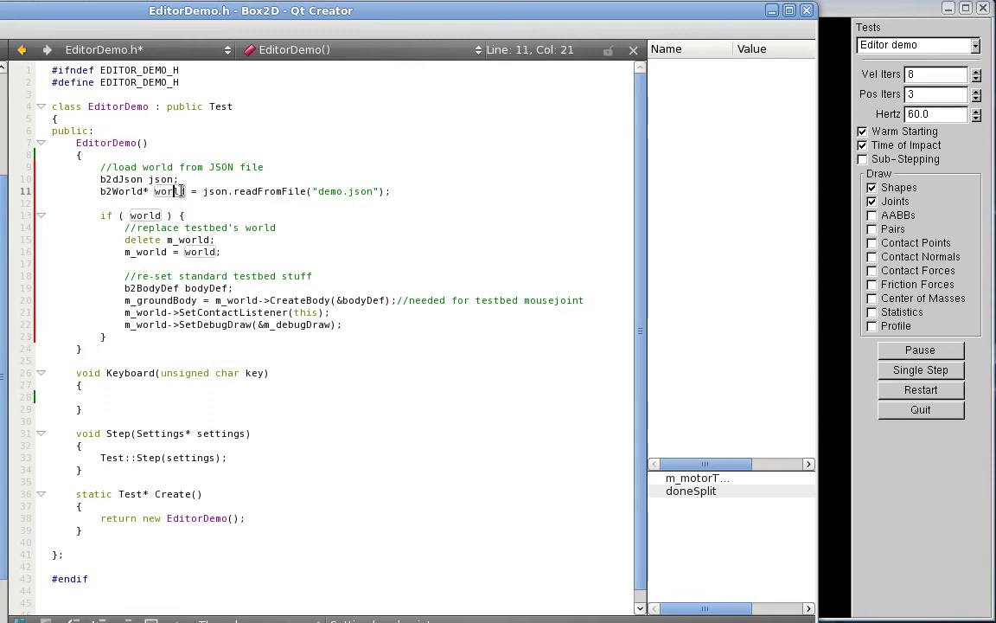
drag(205, 192, 250, 193)
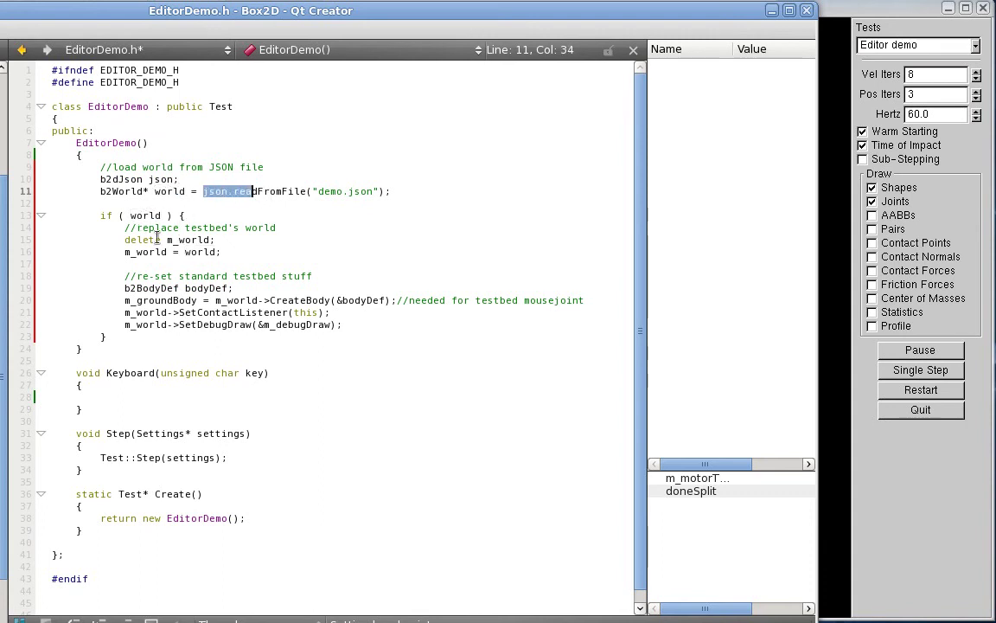
drag(167, 240, 210, 241)
click(228, 253)
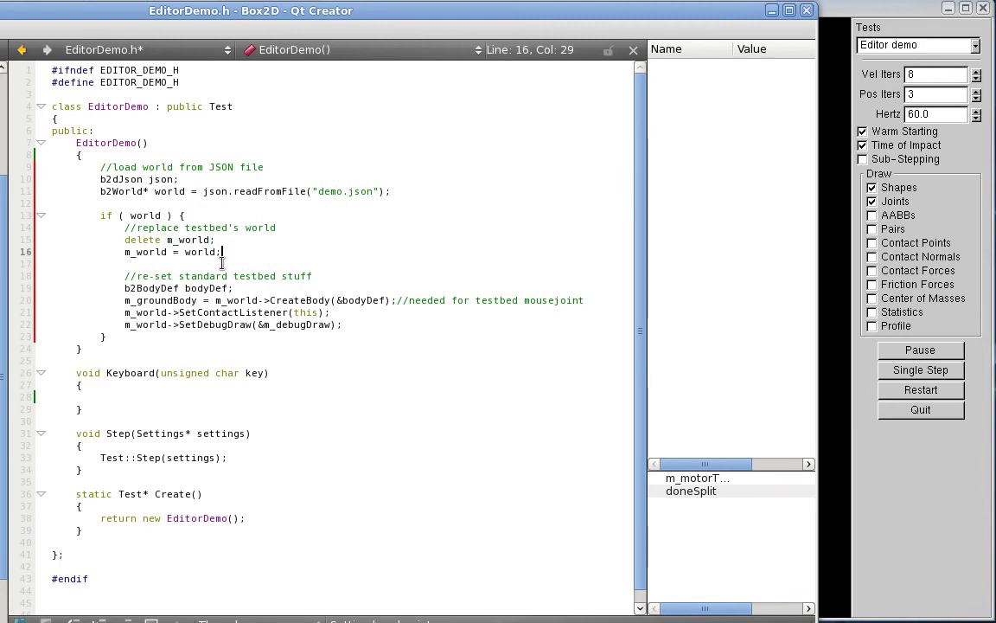
click(348, 325)
click(239, 289)
Delete the m_world->SetContactListener(this) line from the if block
click(356, 315)
key(shift+Up)
key(shift+End)
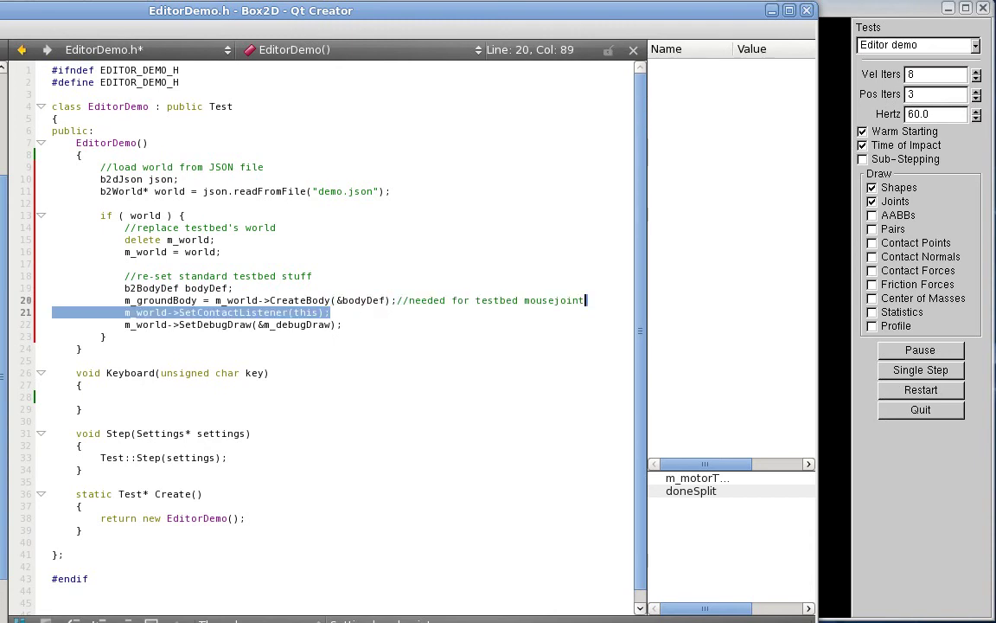
key(Delete)
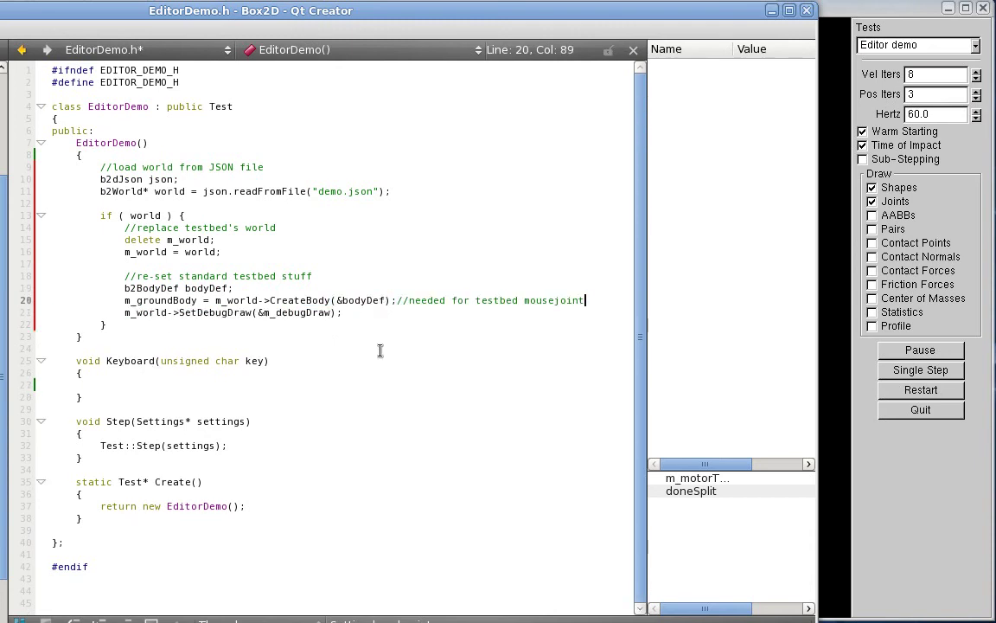
Examine the SetDebugDraw call and the m_groundBody line with its mousejoint comment
double_click(184, 313)
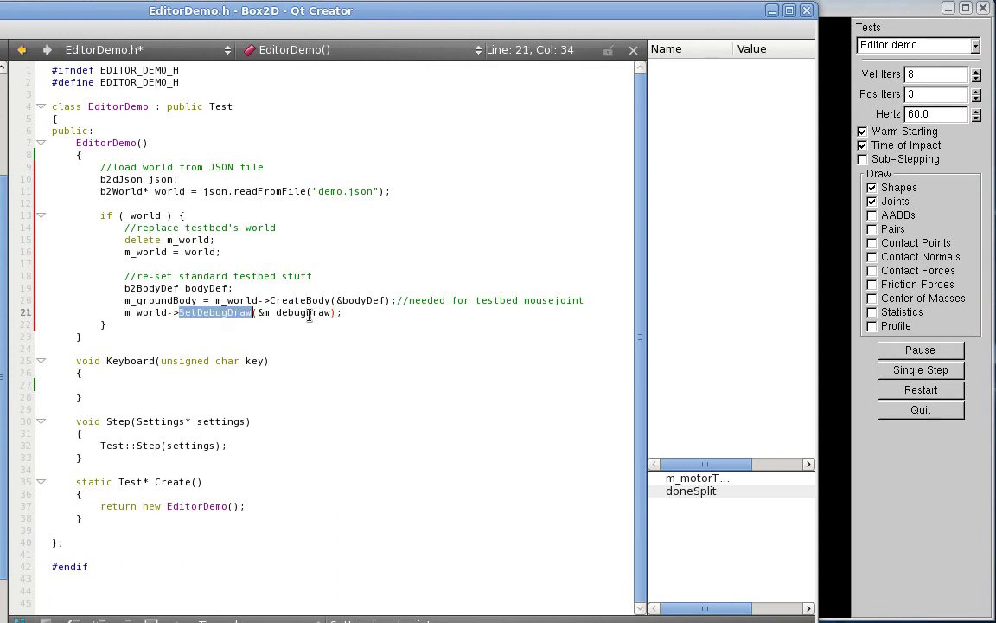
double_click(173, 300)
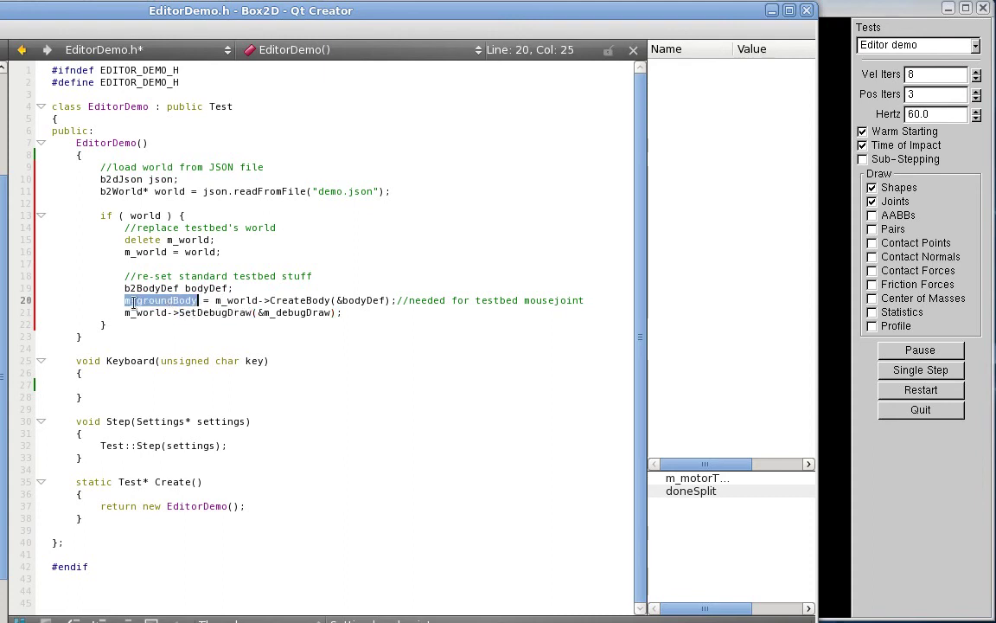
double_click(555, 301)
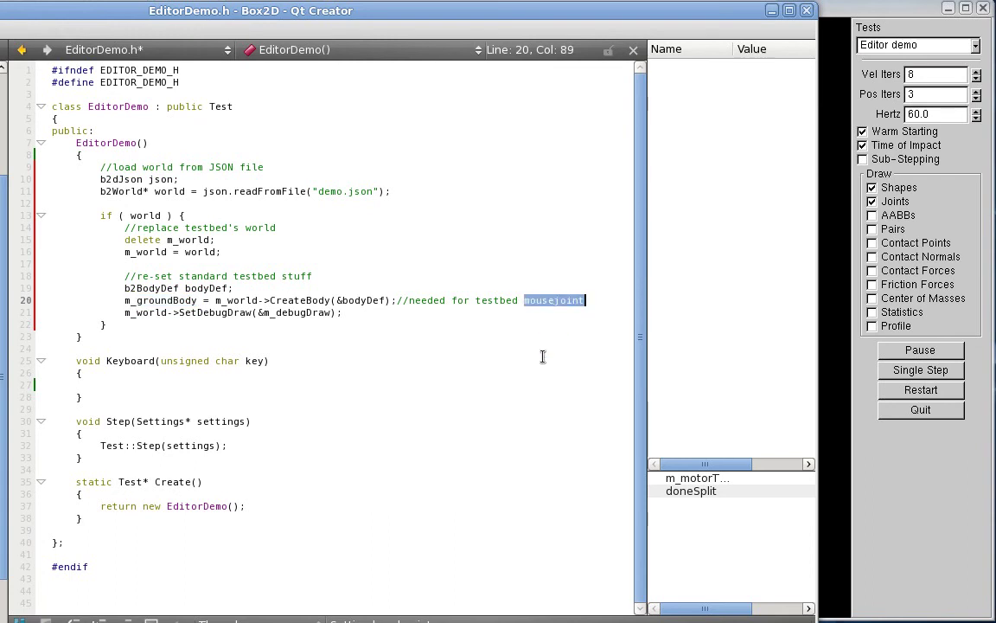
Save EditorDemo.h, then quit the running testbed and launch it again
key(Down)
key(Down)
key(Down)
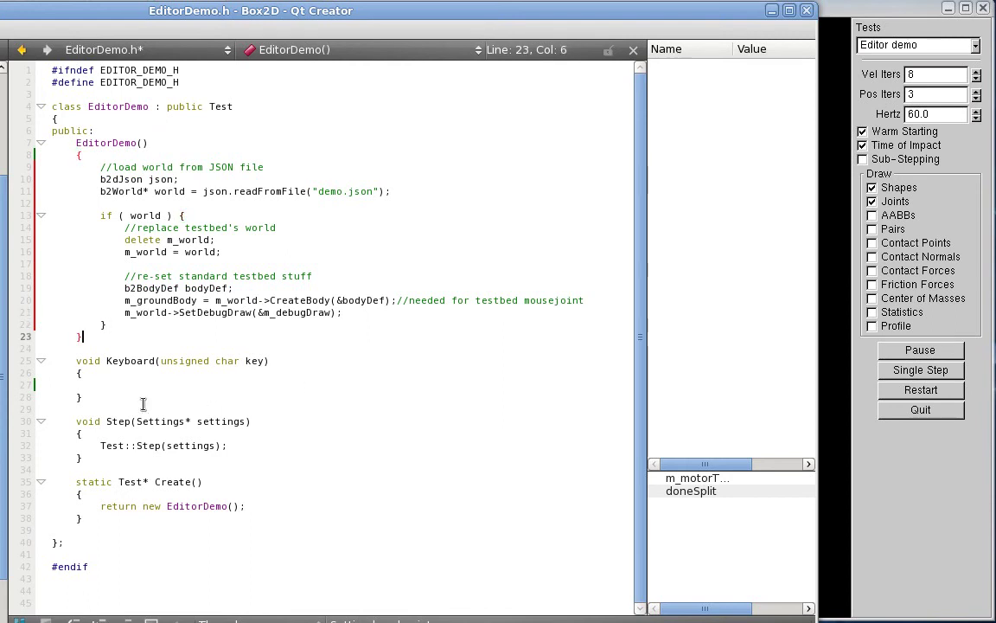
click(295, 236)
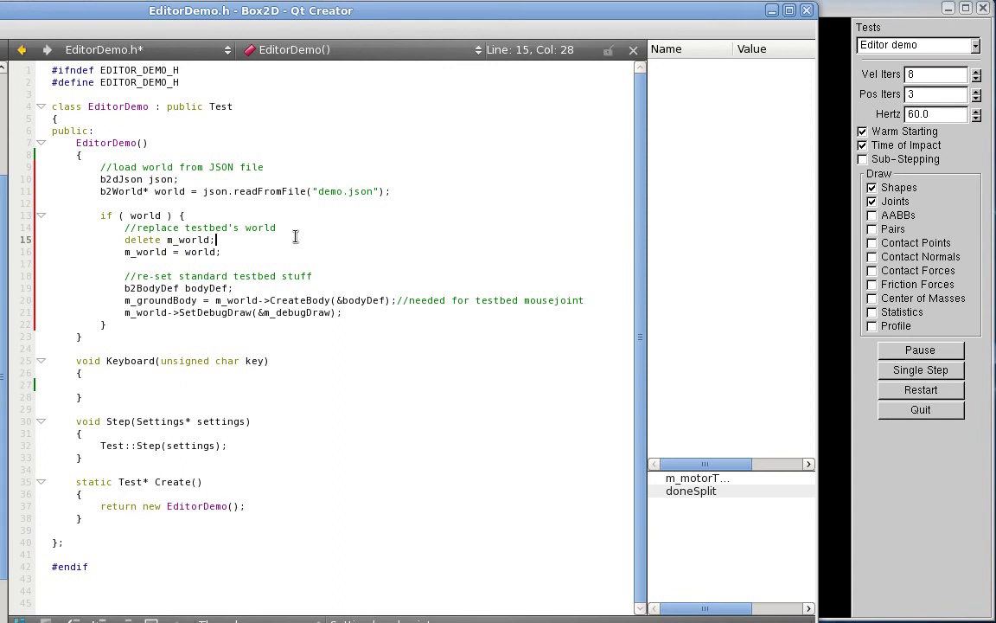
key(ctrl+s)
click(885, 408)
click(546, 302)
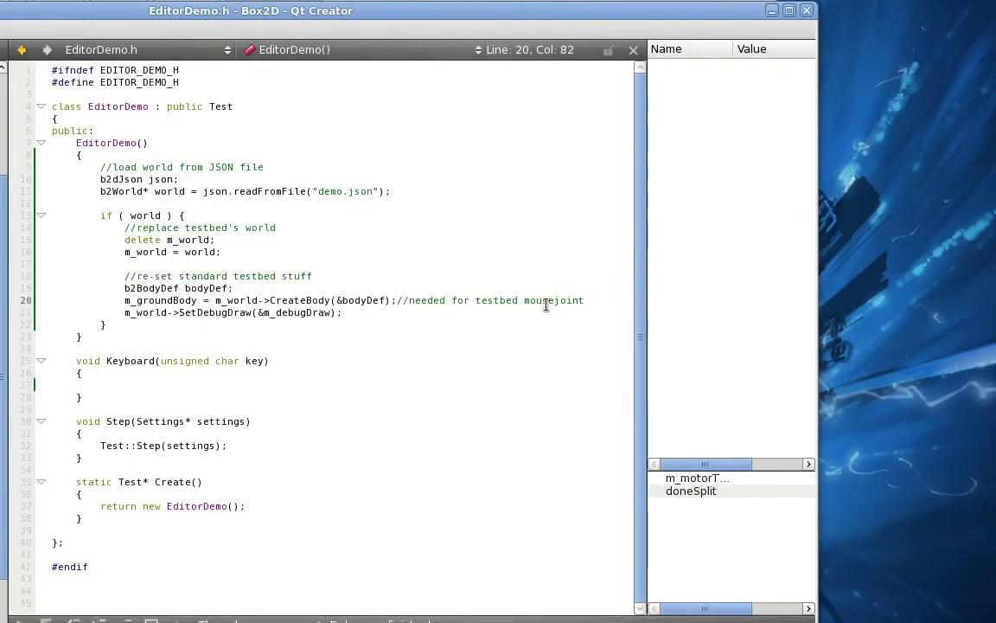
key(ctrl+r)
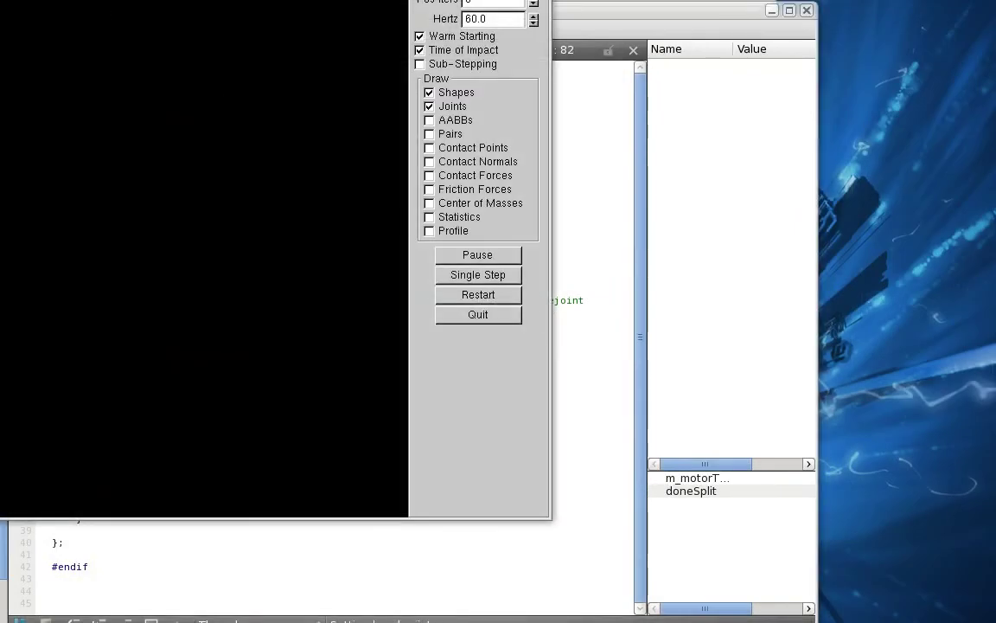
drag(0, 0, 332, 21)
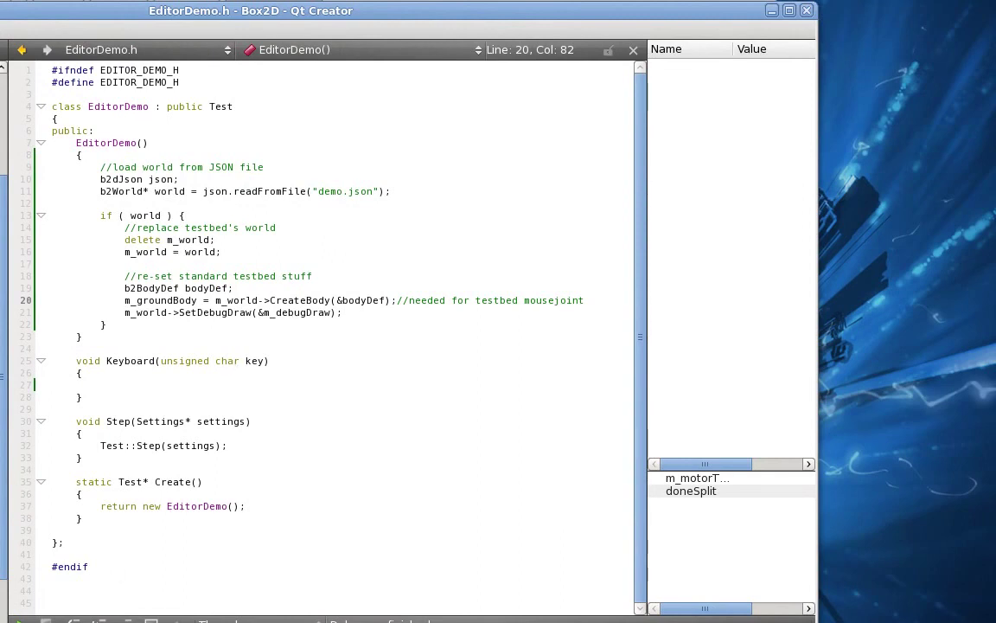
Touch the EditorDemo.h include line in TestEntries.cpp, save the file and rerun the testbed
key(ctrl+Tab)
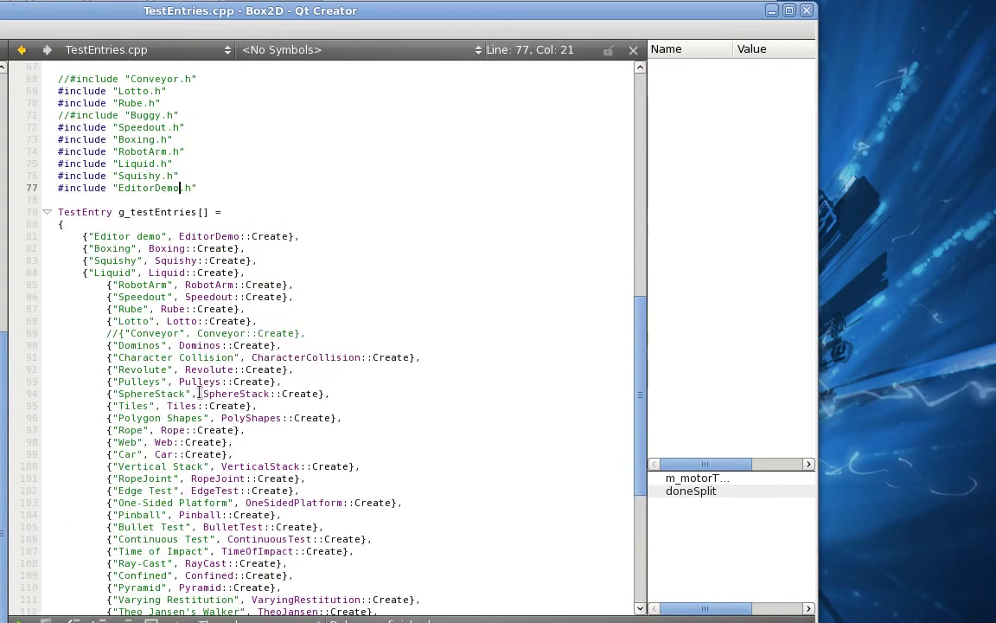
key(BackSpace)
key(ctrl+s)
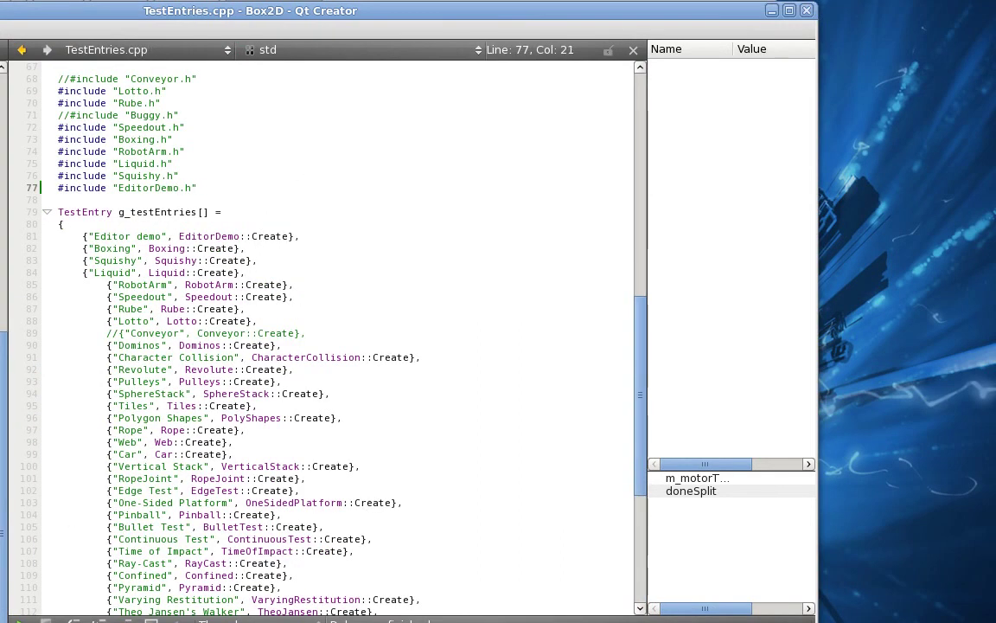
click(633, 49)
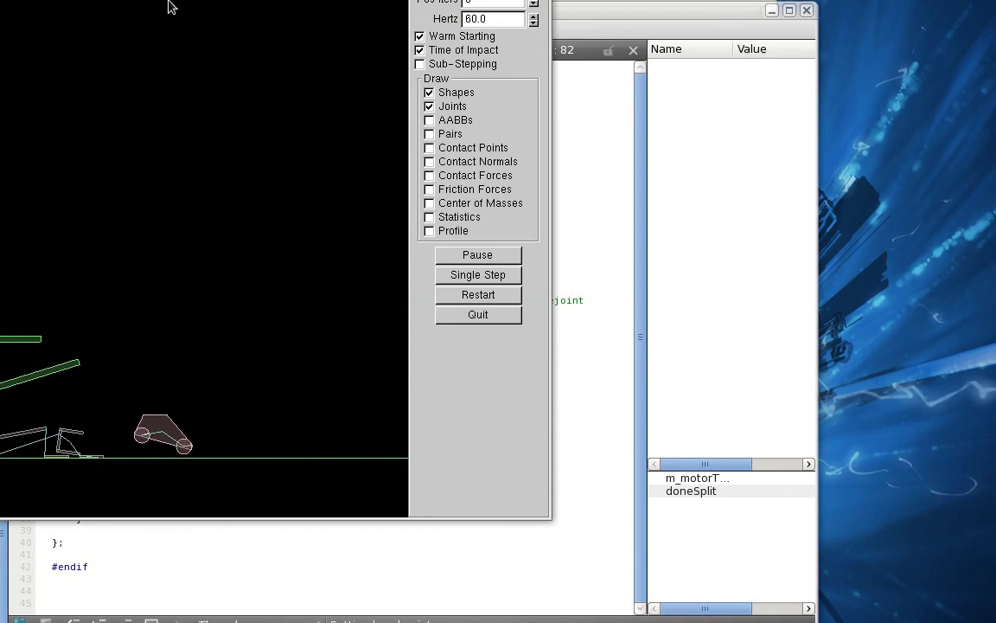
Move the testbed window fully onto the screen, keeping the Editor demo test selected
drag(150, 0, 594, 14)
click(895, 49)
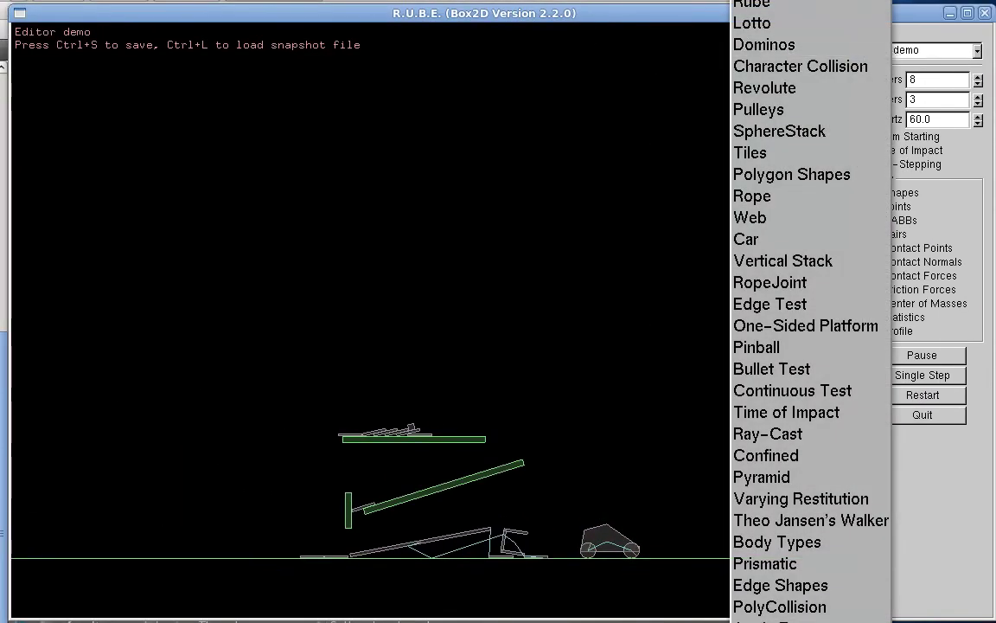
click(772, 65)
key(ctrl+l)
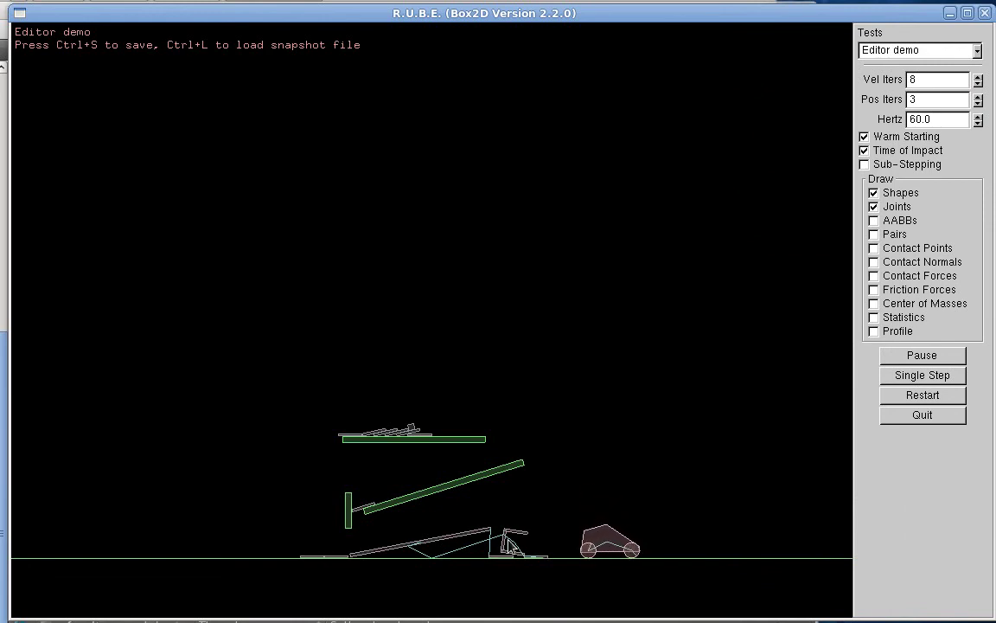
Examine the loaded platforms, ramp and linkage up close, and pull the car against the hinged frame with the mouse joint
scroll(512, 502, up, 4)
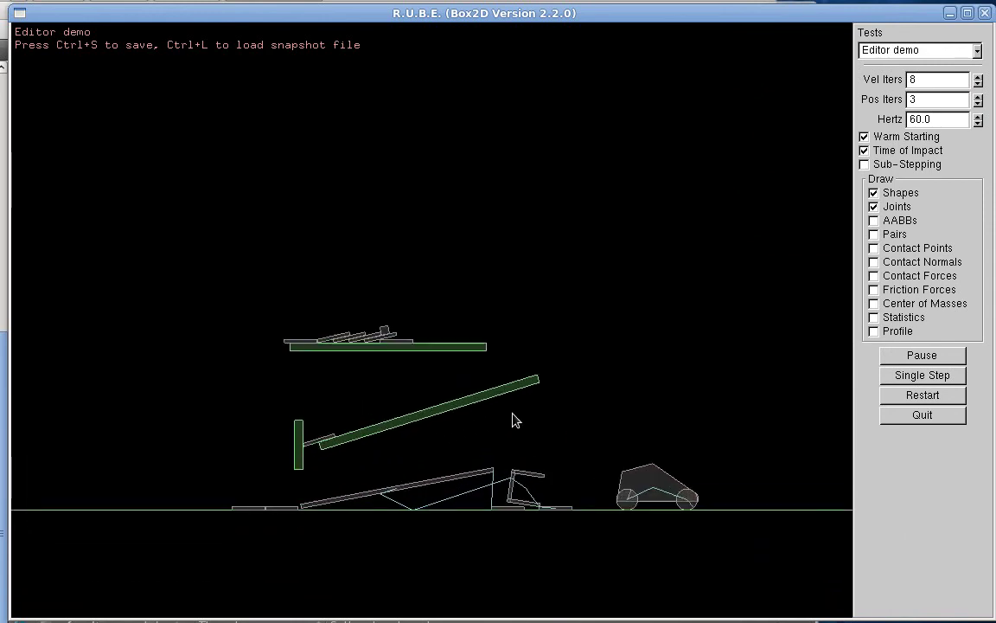
scroll(513, 416, up, 8)
right_drag(513, 416, 432, 192)
scroll(523, 192, down, 6)
right_drag(497, 220, 475, 207)
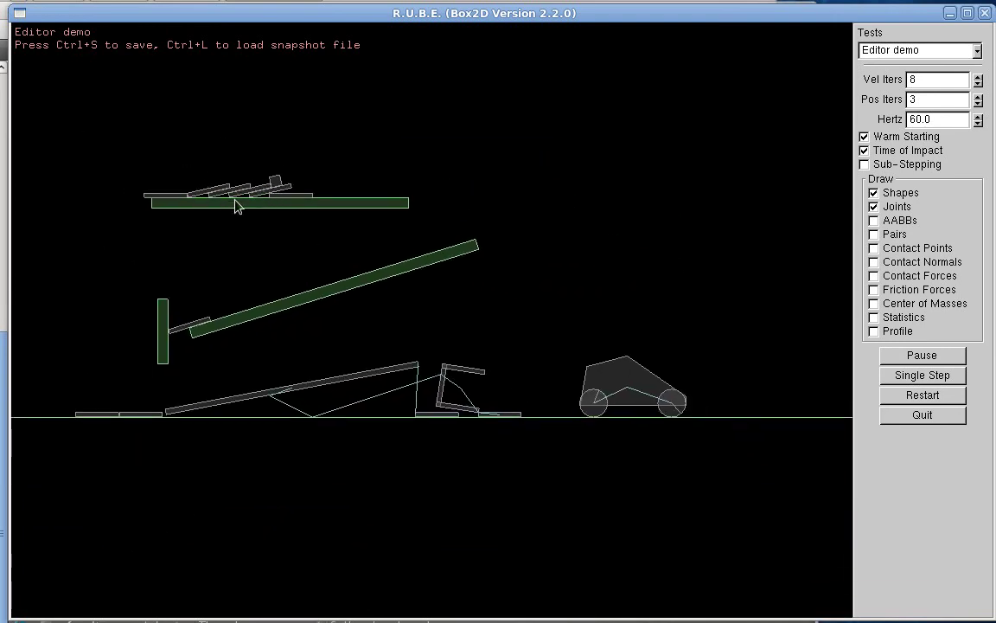
right_drag(513, 365, 490, 390)
drag(564, 413, 536, 405)
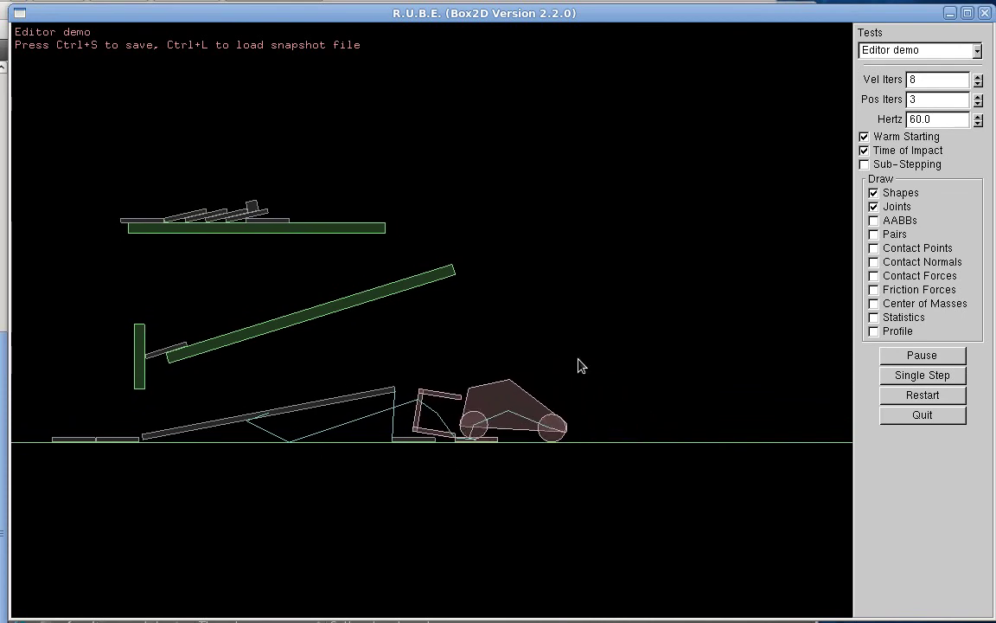
Alternate the testbed between the Car test and Editor demo to check how the JSON scene reloads
click(914, 51)
click(781, 243)
click(885, 52)
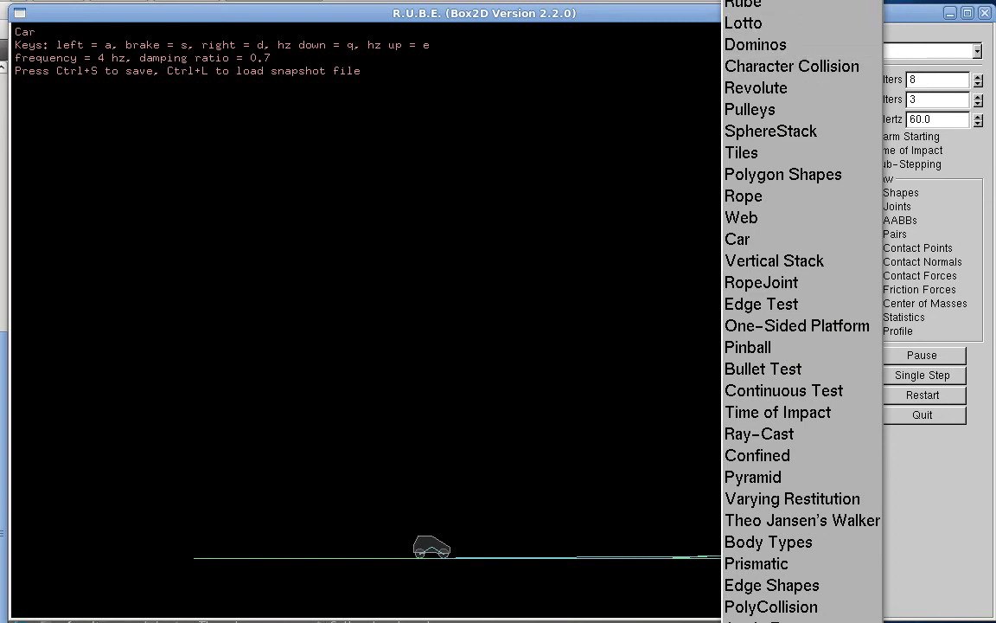
click(752, 1)
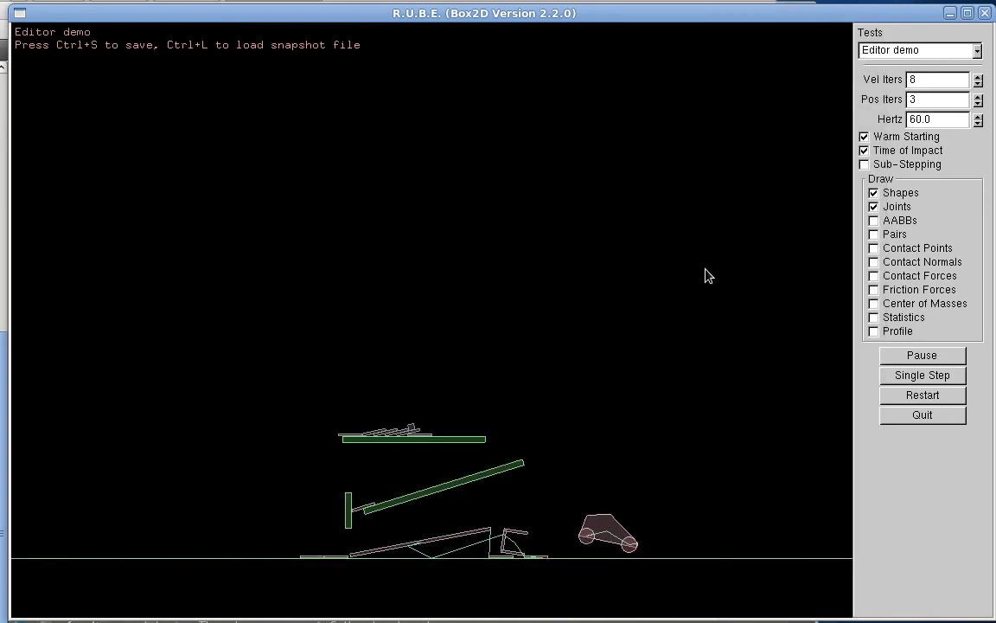
click(886, 50)
click(775, 244)
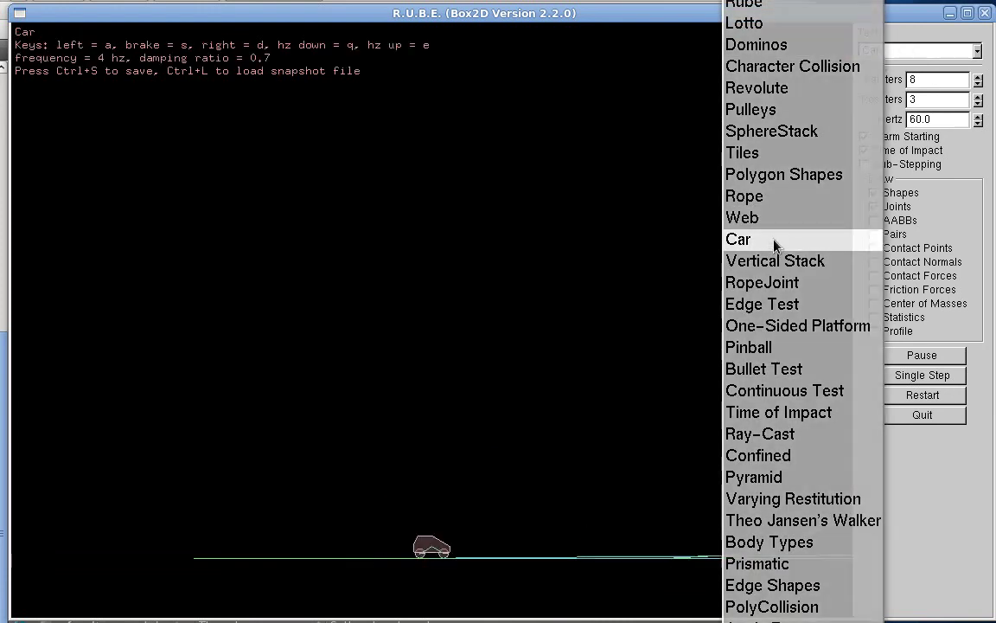
click(872, 50)
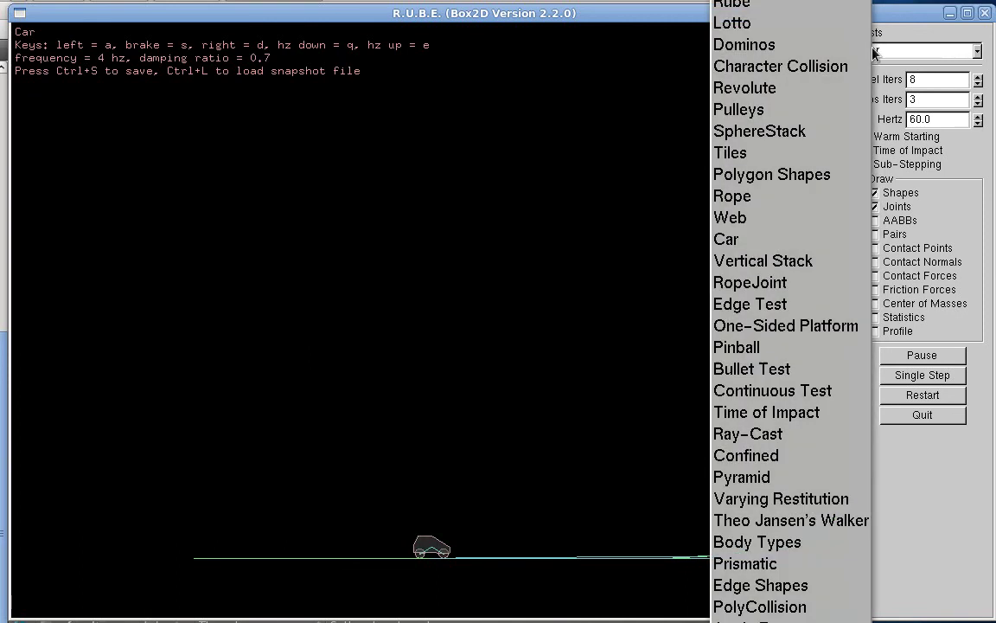
click(778, 2)
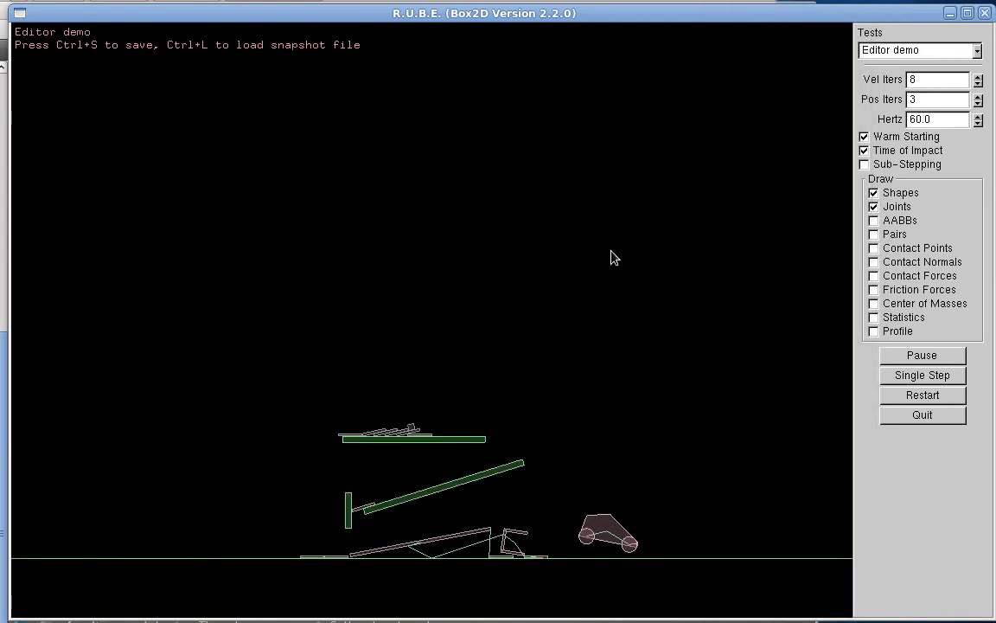
click(909, 52)
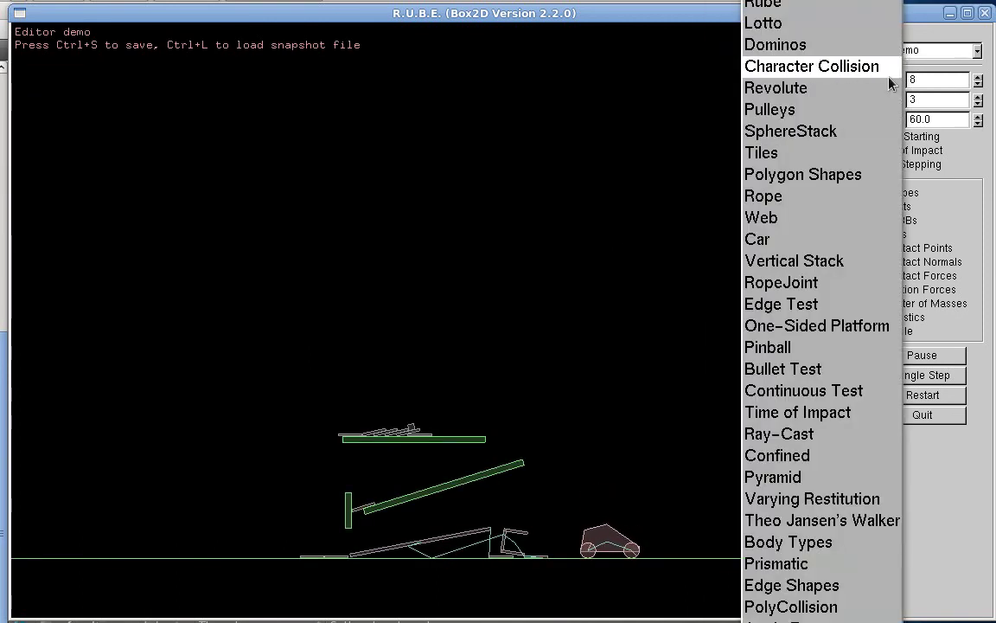